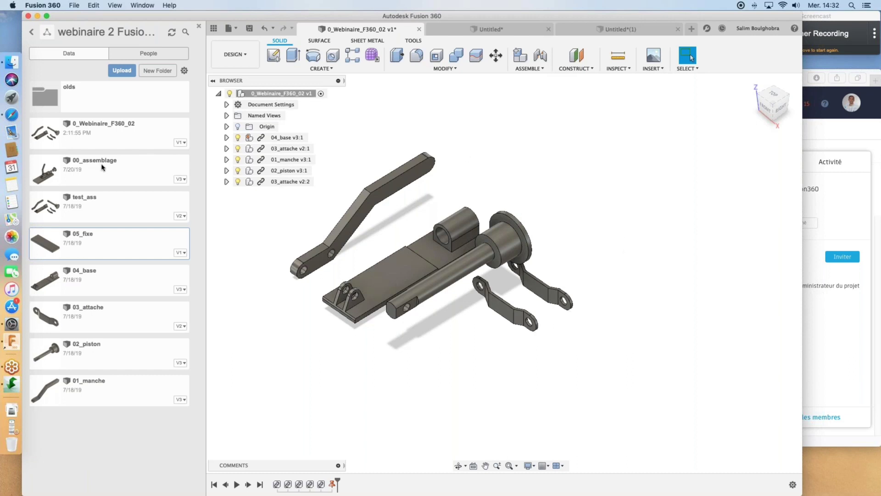
Open the 00_assemblage design, run Animate Model on the piston's slider joint, and stop the animation.
left_click_drag(101, 167, 372, 290)
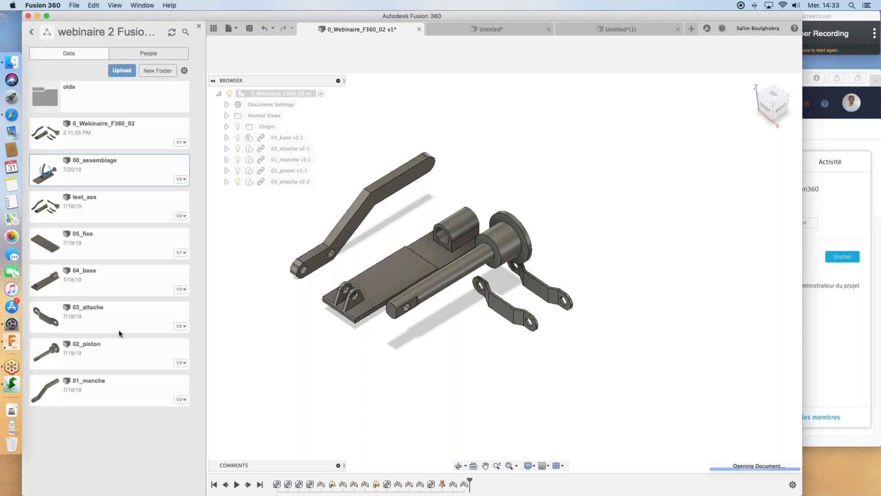
middle_click_drag(436, 270, 437, 222)
middle_click_drag(459, 294, 417, 287, "shift")
right_click(586, 292)
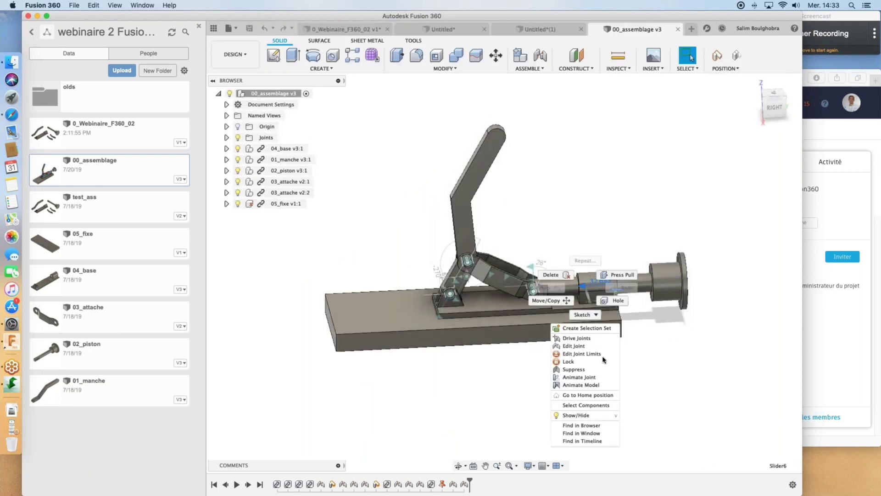
left_click(578, 385)
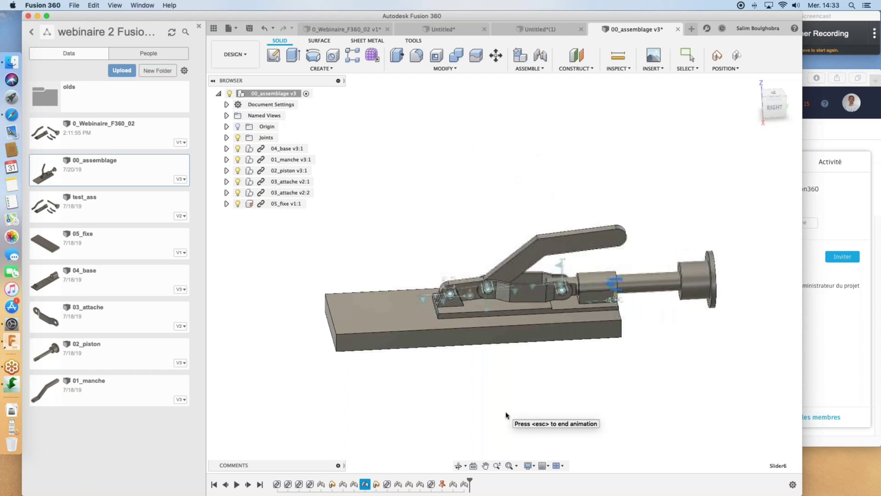
key("Escape")
middle_click_drag(522, 381, 481, 388)
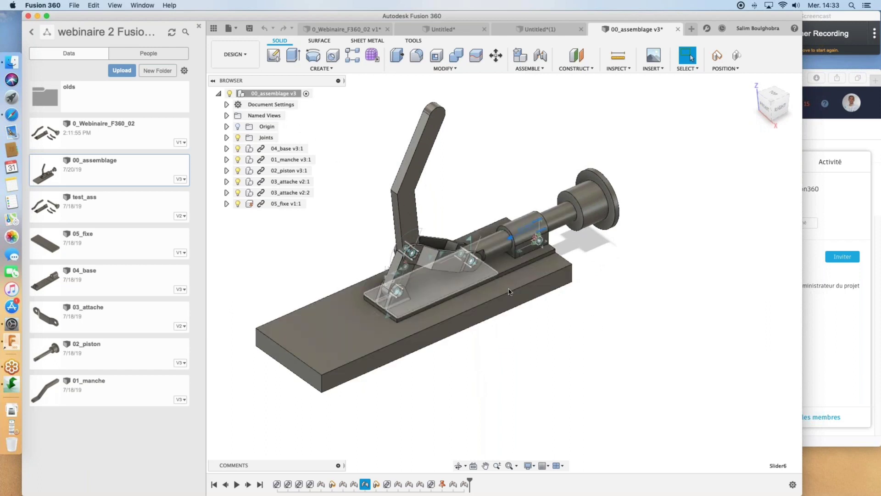
Switch to the Animation workspace and play Storyboard2 from its beginning.
left_click(245, 56)
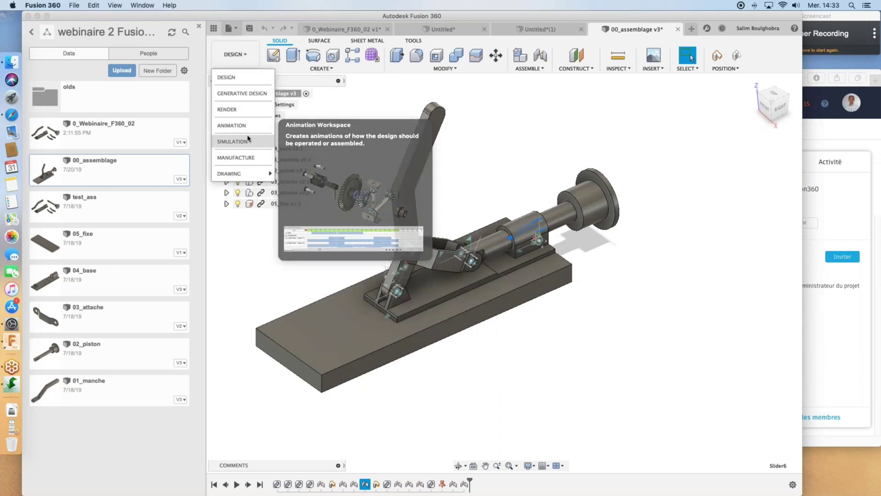
middle_click_drag(501, 216, 494, 215, "shift")
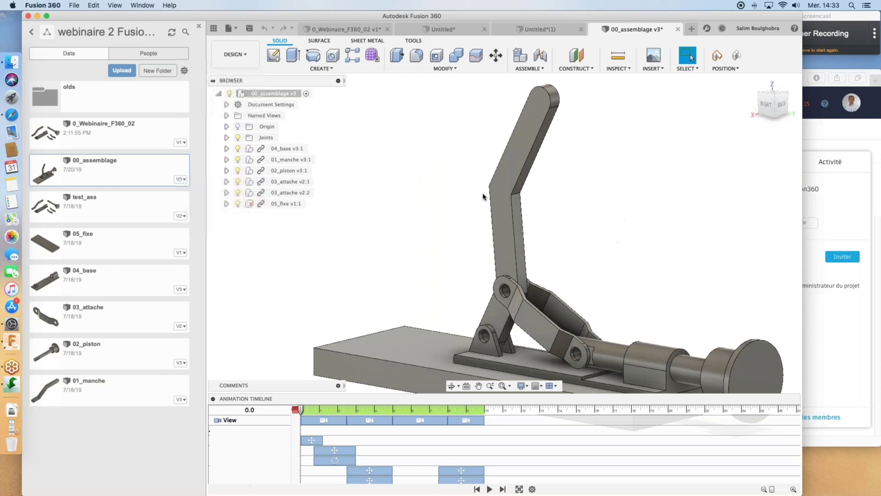
left_click(265, 488)
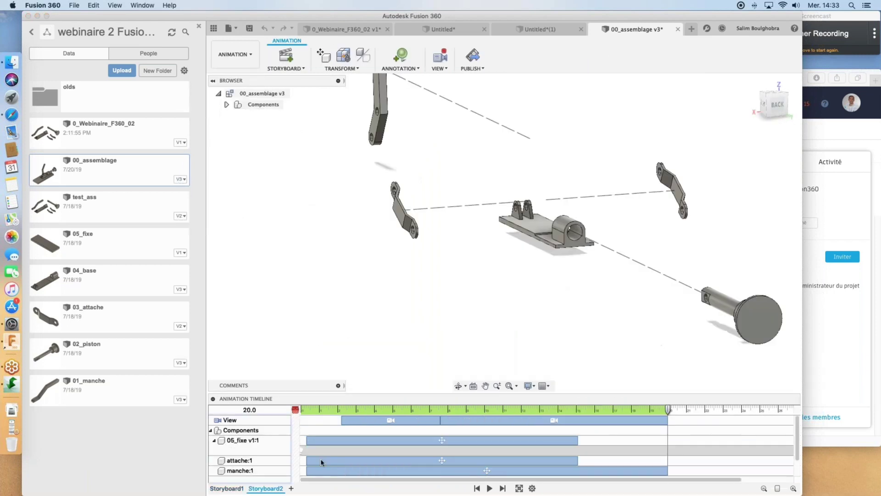
left_click(477, 488)
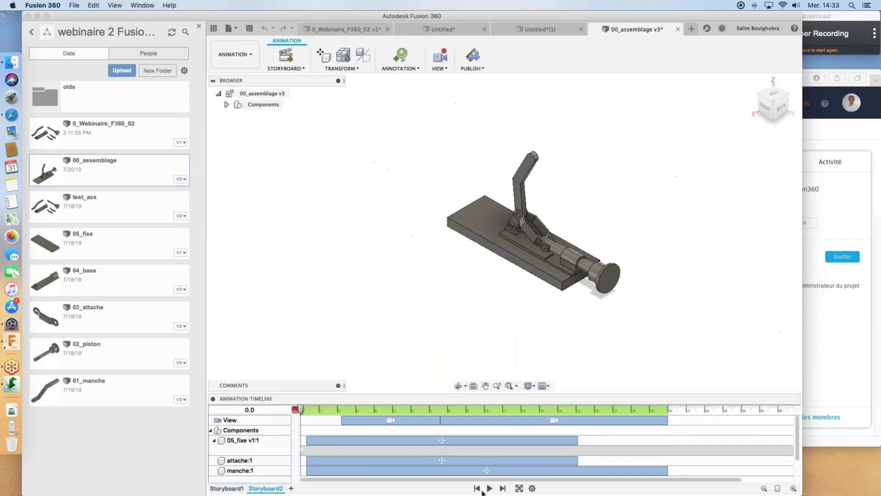
left_click(489, 488)
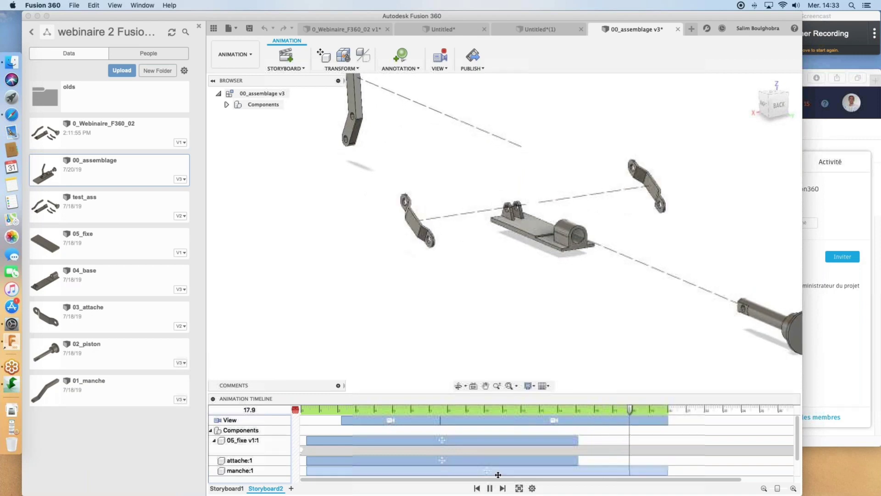
left_click(490, 489)
Play Storyboard1 of the assembly, rewind it to the start, and return to the Design workspace.
left_click(226, 488)
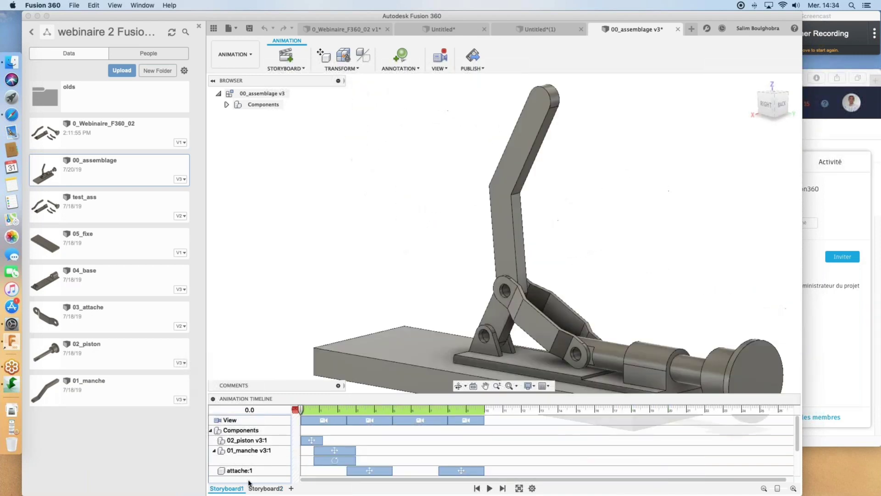
left_click(490, 488)
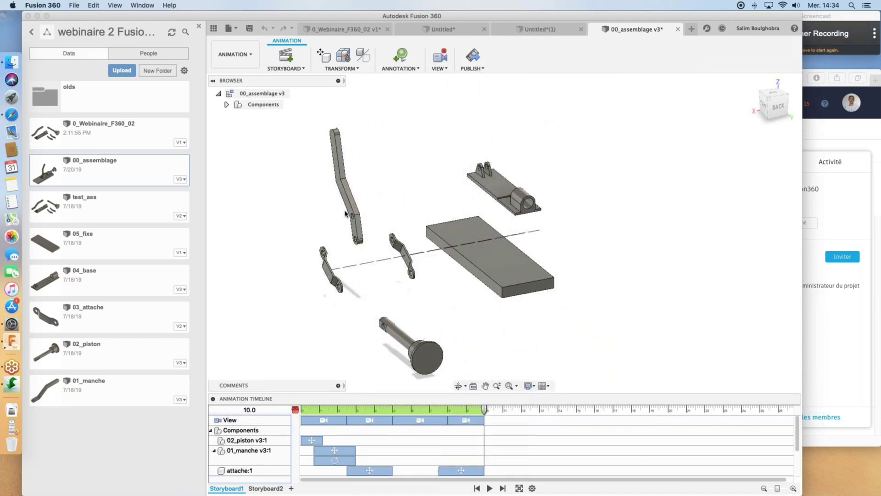
left_click(477, 488)
left_click(241, 59)
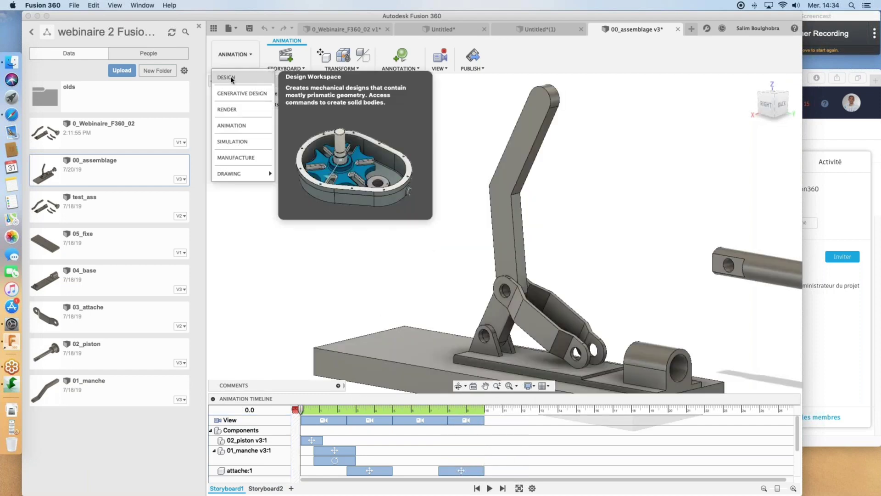
left_click(232, 79)
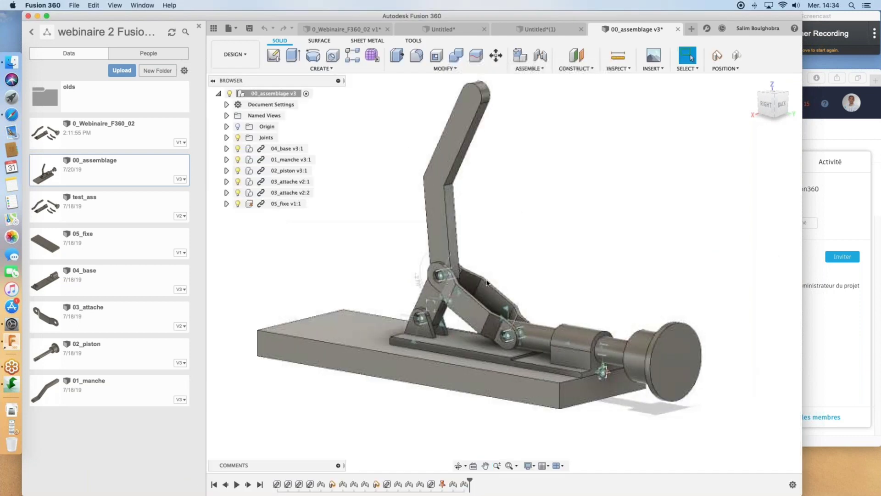
middle_click_drag(477, 277, 610, 281, "shift")
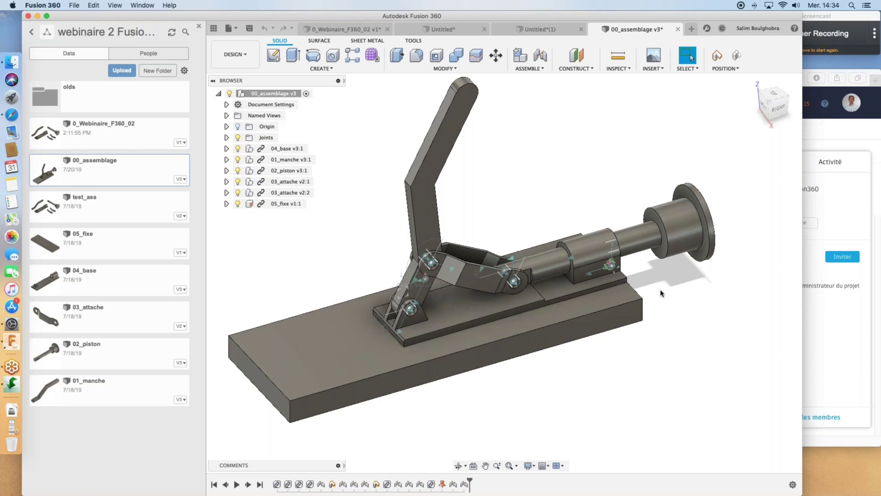
Switch to the Screencast app, prepare another recording, and move its window clear of the model.
left_click(835, 19)
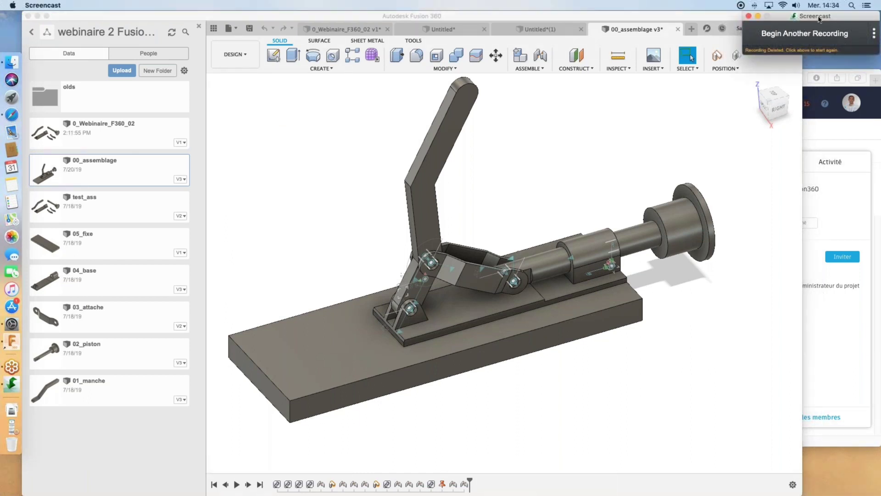
left_click_drag(835, 19, 582, 137)
left_click(582, 136)
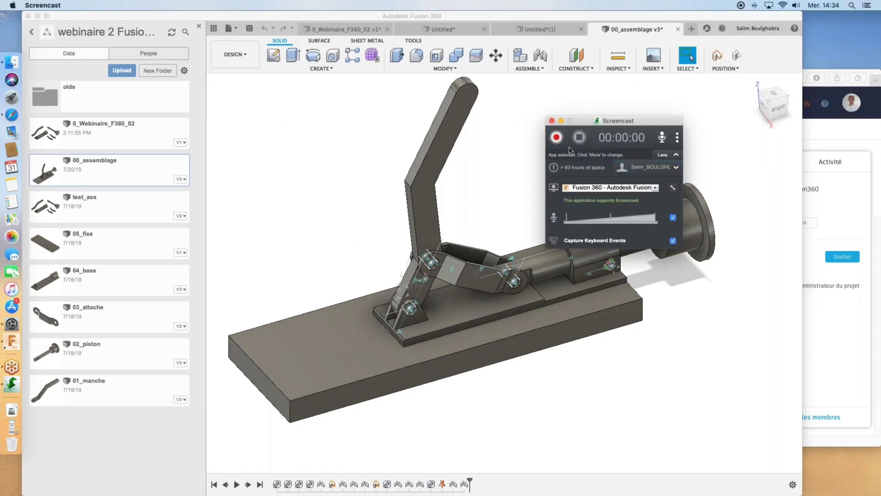
left_click_drag(630, 123, 841, 7)
left_click(680, 140)
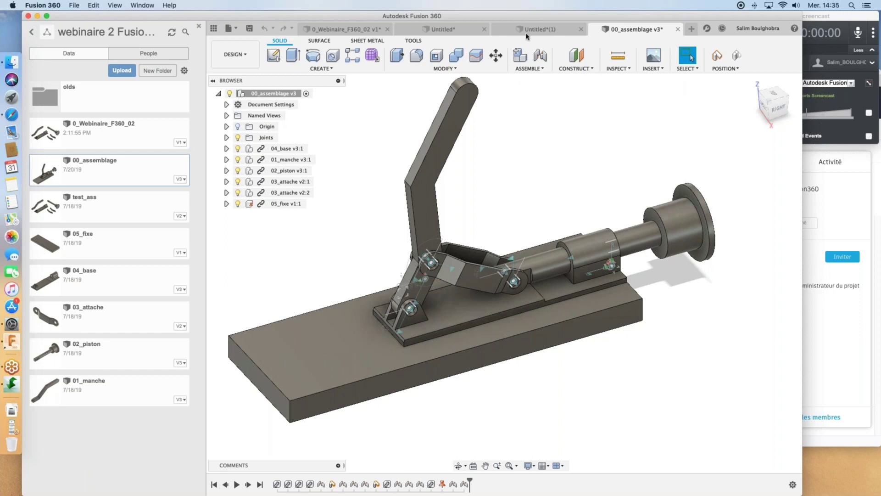
In the first untitled design, roll the history back to Sketch1 and advance it through the second extrusion with both sketches shown.
left_click(469, 32)
middle_click_drag(542, 243, 436, 268, "shift")
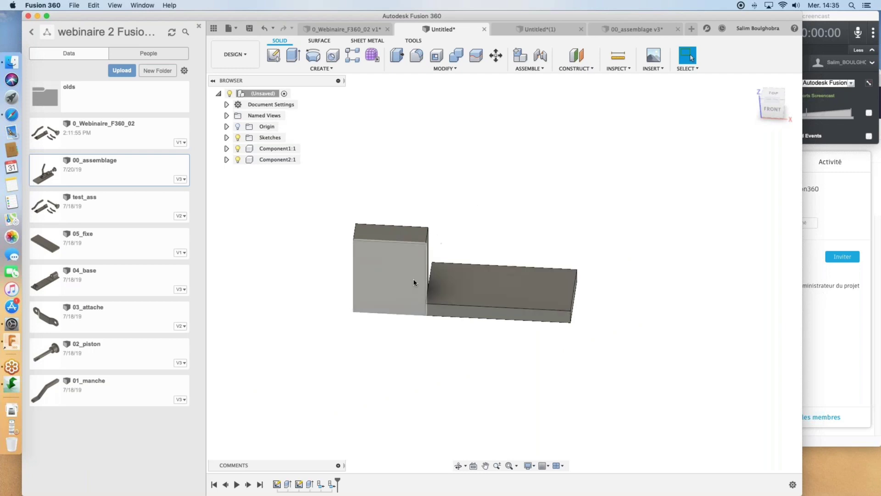
left_click_drag(337, 482, 280, 479)
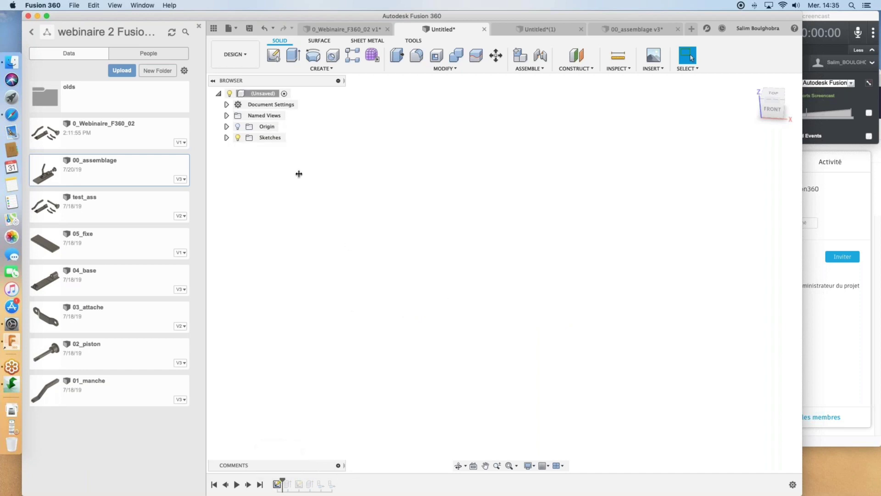
left_click(226, 138)
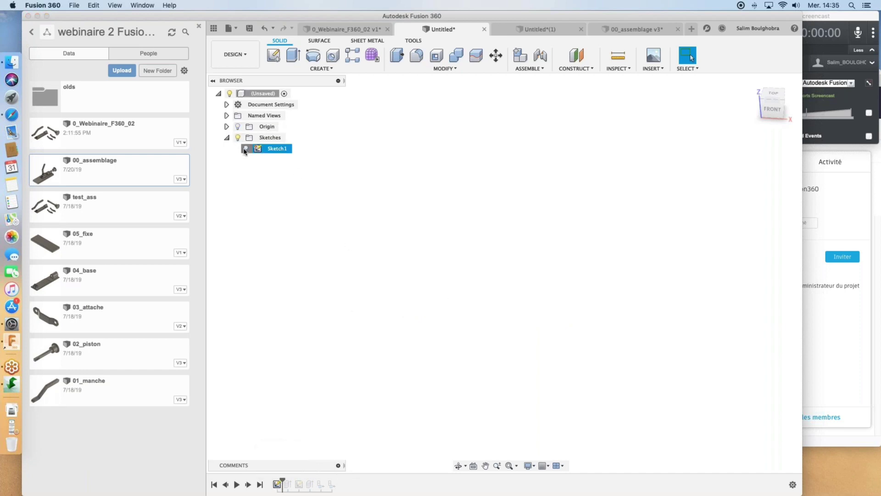
left_click_drag(282, 481, 299, 480)
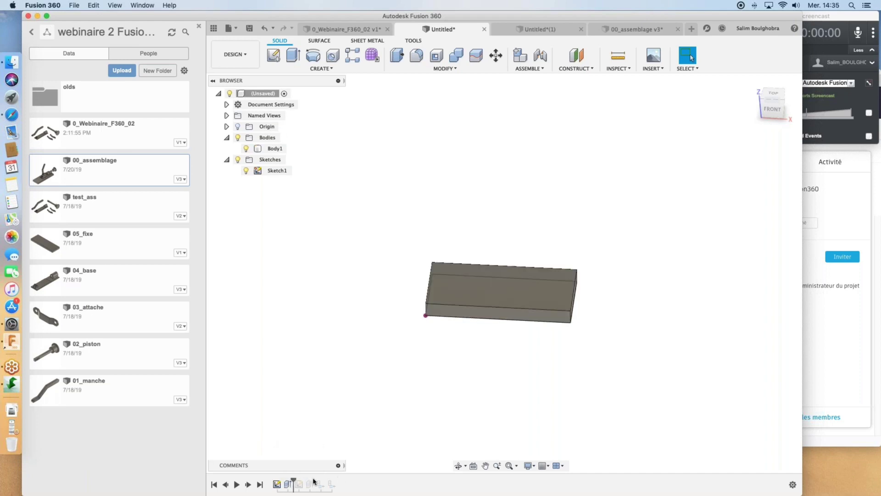
left_click_drag(294, 480, 304, 480)
left_click(246, 182)
left_click_drag(305, 481, 316, 480)
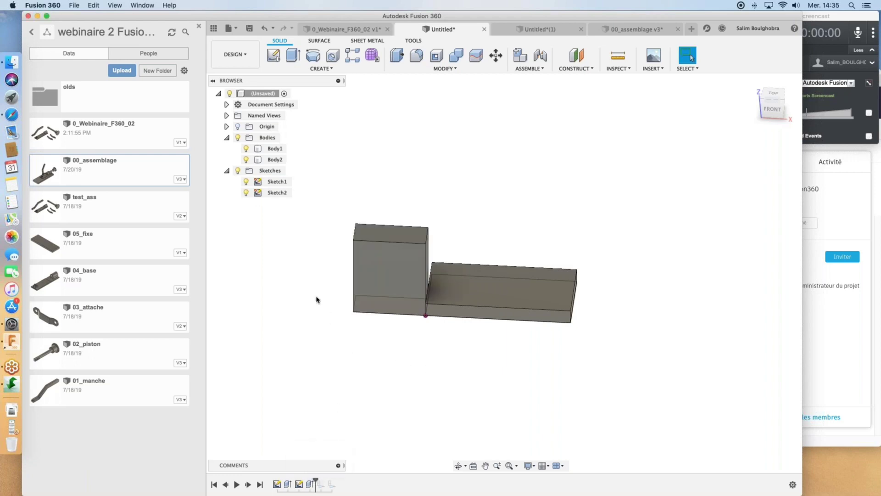
Hide Sketch1, Sketch2 and Body2 so that only the flat plate is displayed.
left_click(246, 182)
left_click(246, 193)
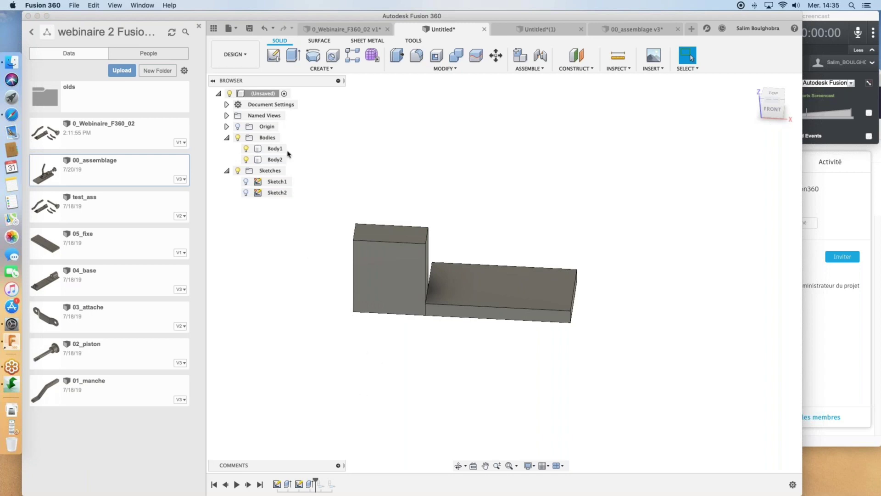
left_click(226, 170)
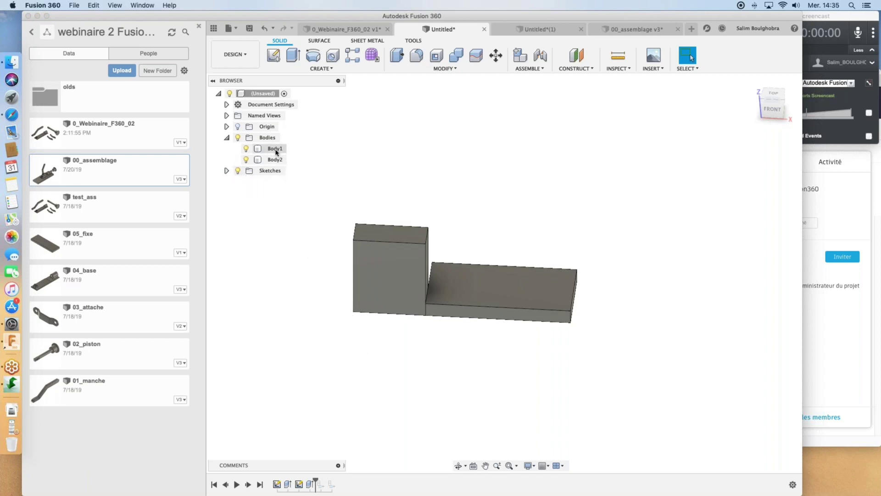
left_click(247, 160)
left_click(247, 160)
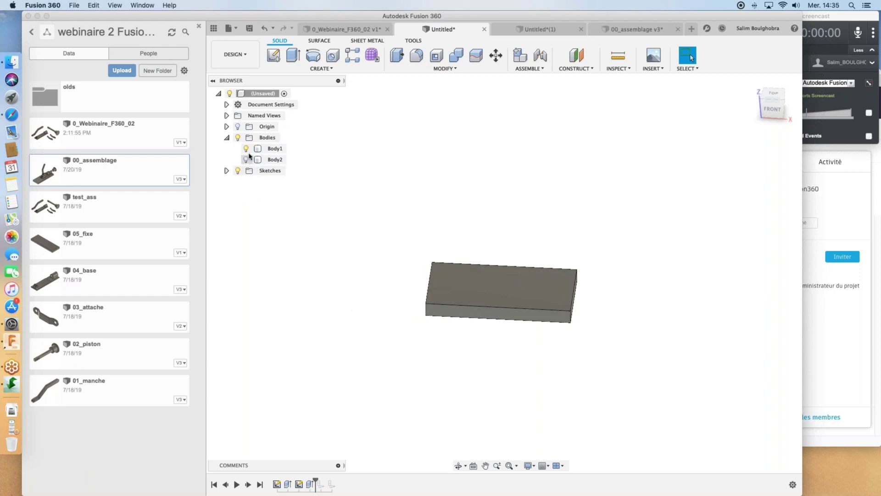
left_click(248, 160)
Advance the history past the first body-to-component conversion and rename the flat plate's component as 001.
right_click(279, 149)
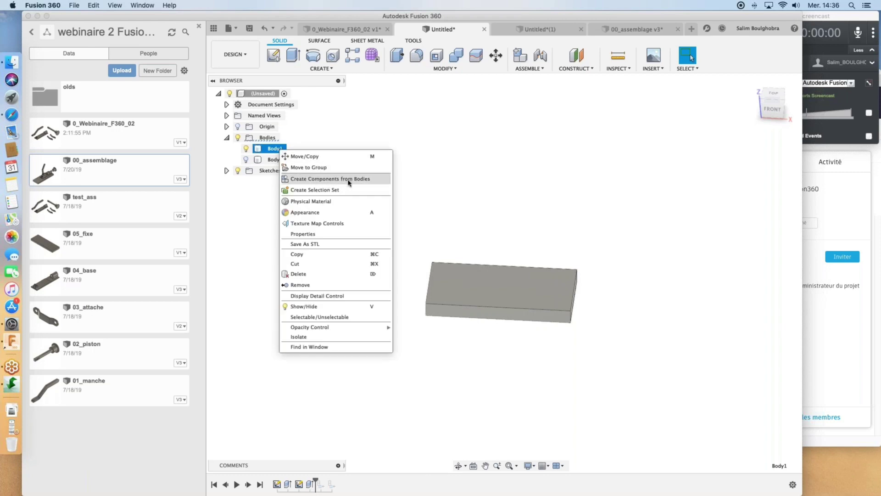
left_click(248, 219)
left_click_drag(315, 481, 327, 480)
left_click(279, 171)
left_click(280, 173)
type("001")
key("Return")
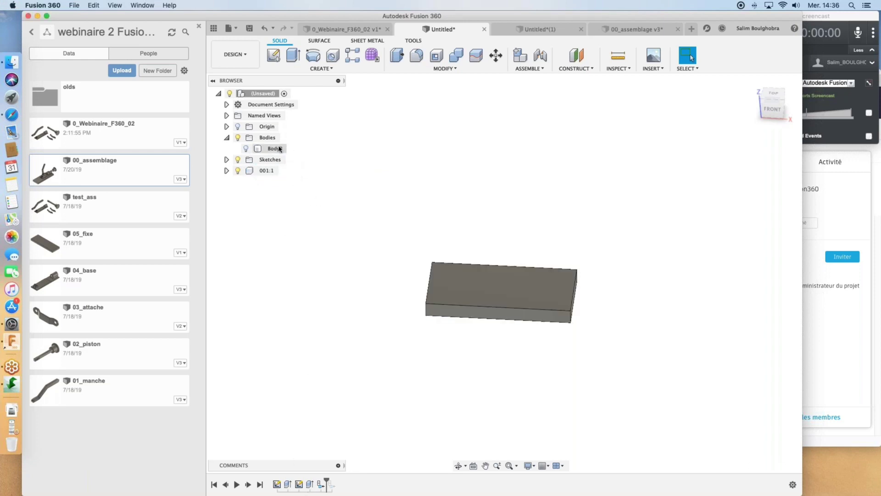
Show Body2 again and advance the history past its conversion to a component.
left_click(246, 148)
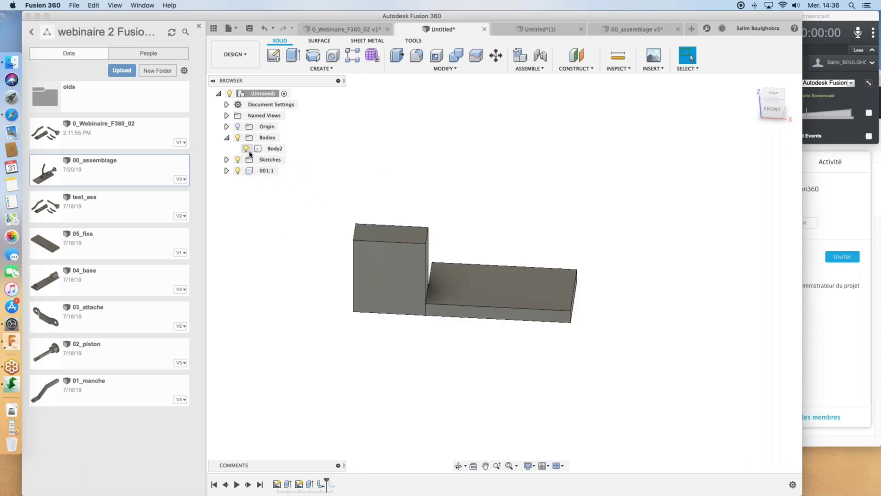
right_click(275, 149)
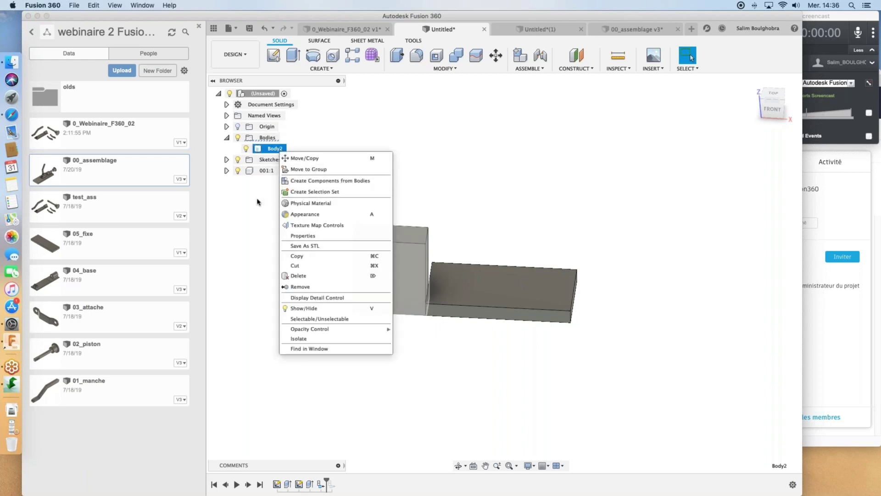
left_click(321, 181)
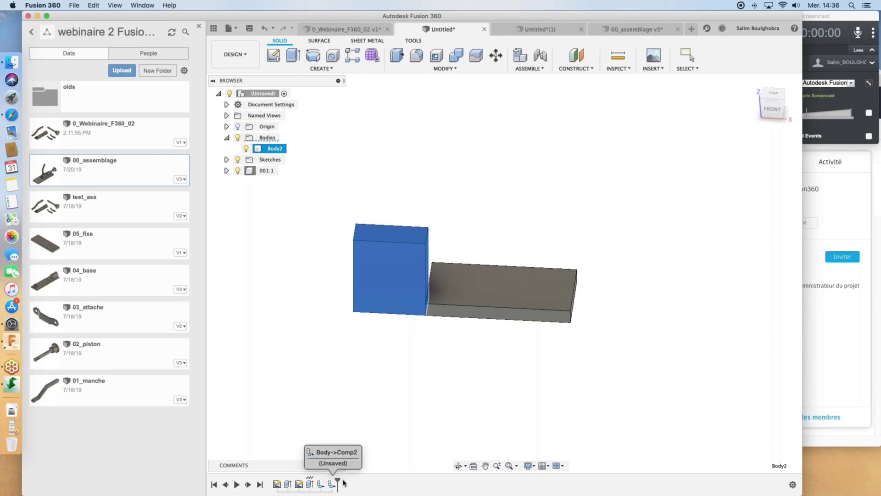
left_click(310, 323)
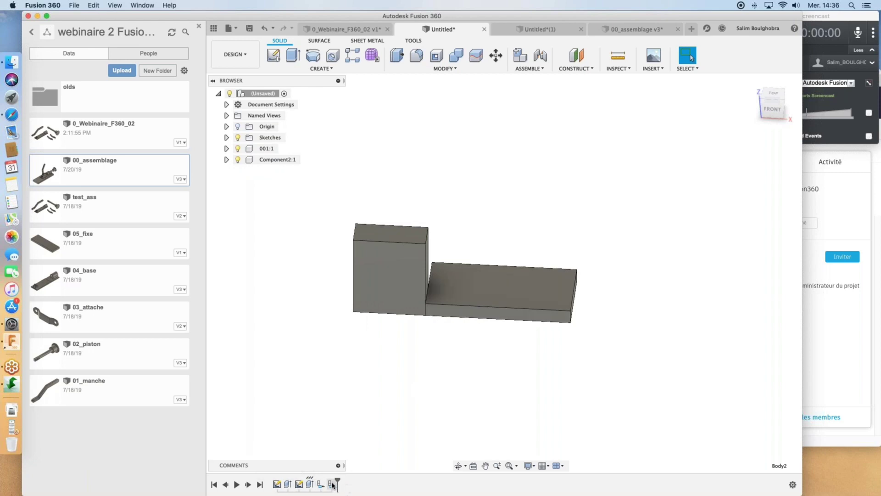
Roll the design history back before Sketch1 and replay it through to the last feature.
left_click_drag(338, 483, 271, 480)
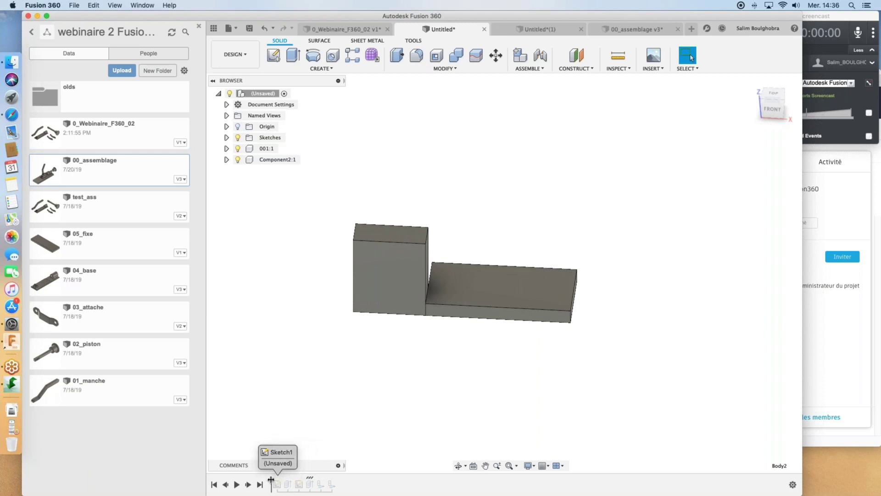
mouse_move(271, 480)
left_mouse_down()
mouse_move(281, 479)
mouse_move(270, 479)
left_mouse_up()
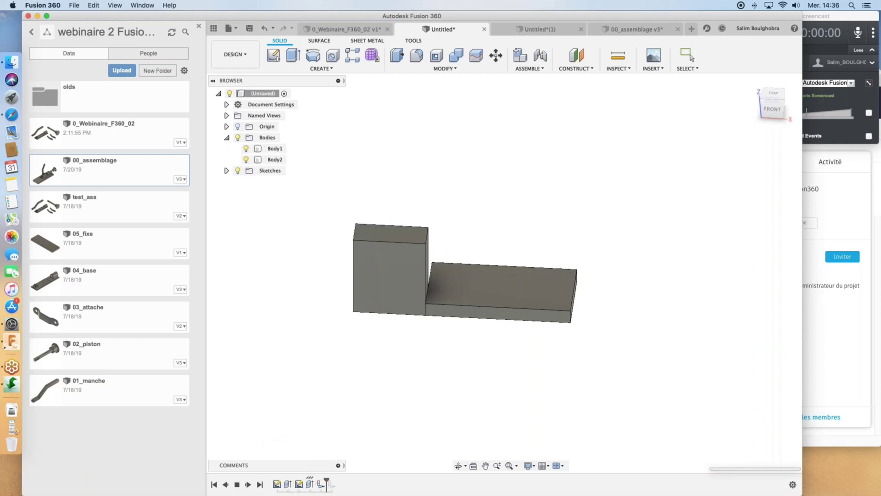
left_click_drag(271, 480, 336, 479)
Rename the upright block's component, Component2, as 002.
middle_click_drag(489, 315, 440, 283, "shift")
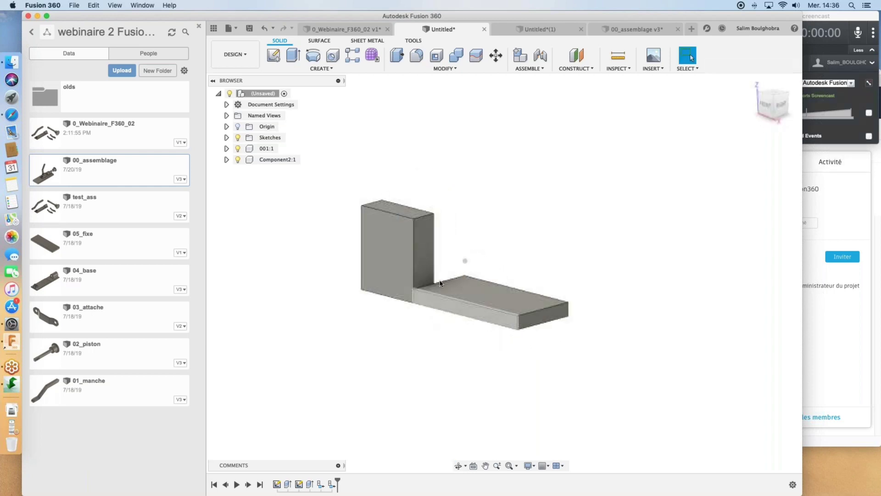
double_click(270, 160)
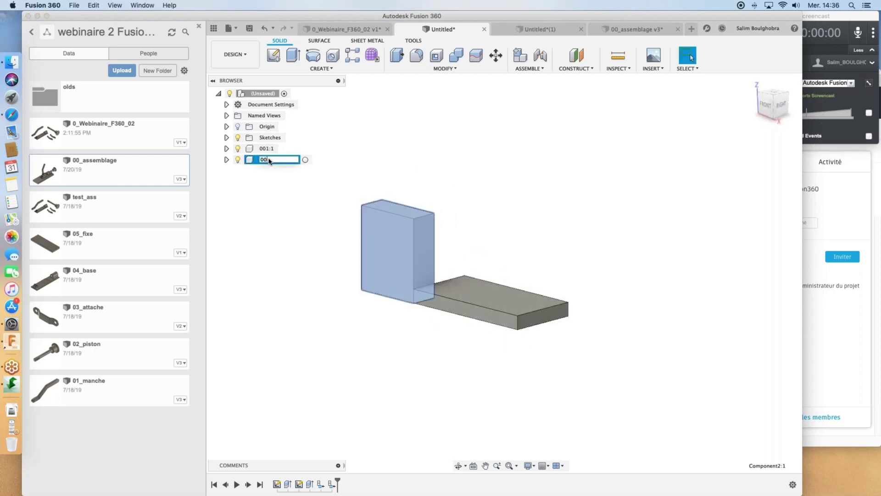
left_click(270, 168)
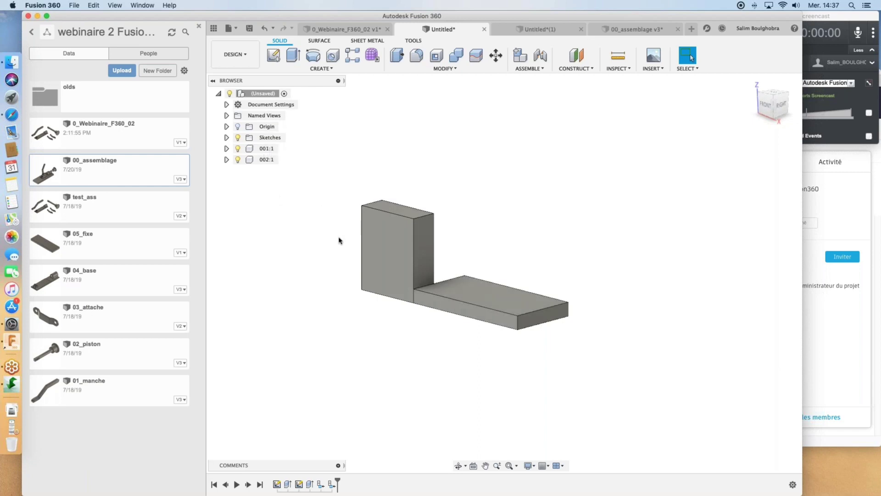
Place a rigid joint from the midpoint of block 002's outer short bottom edge to the midpoint of plate 001's adjoining short top edge.
middle_click_drag(315, 234, 339, 248, "shift")
middle_click_drag(509, 246, 493, 223)
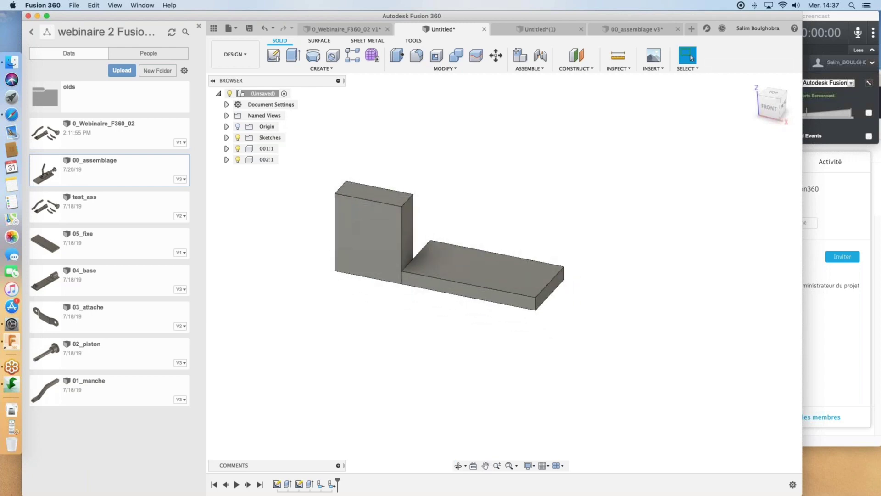
left_click(541, 56)
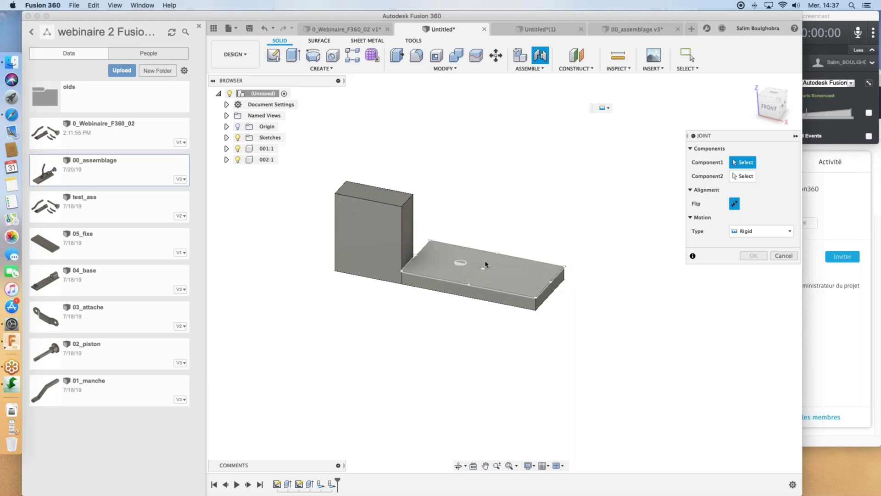
middle_click_drag(416, 300, 386, 267, "shift")
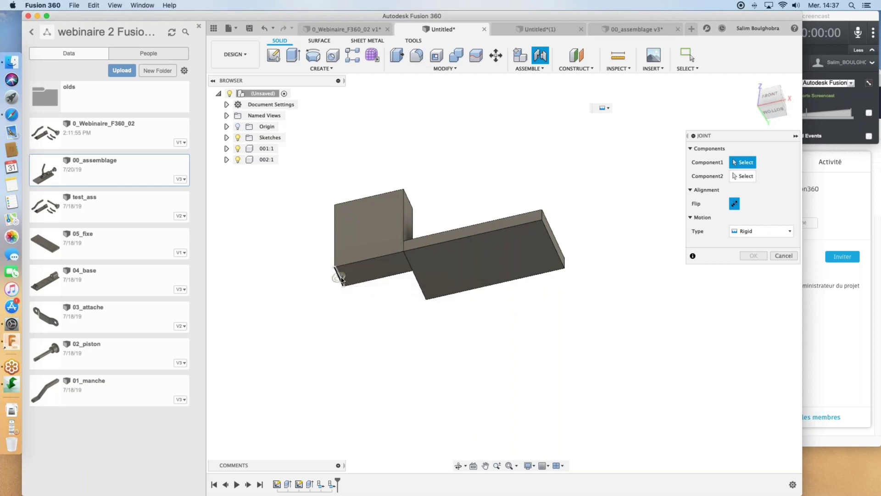
left_click(344, 278)
middle_click_drag(345, 280, 469, 256, "shift")
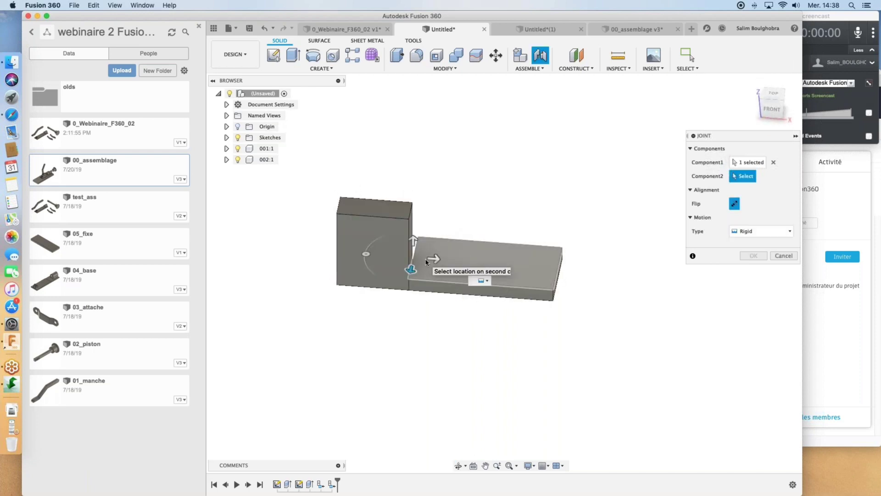
left_click(413, 269)
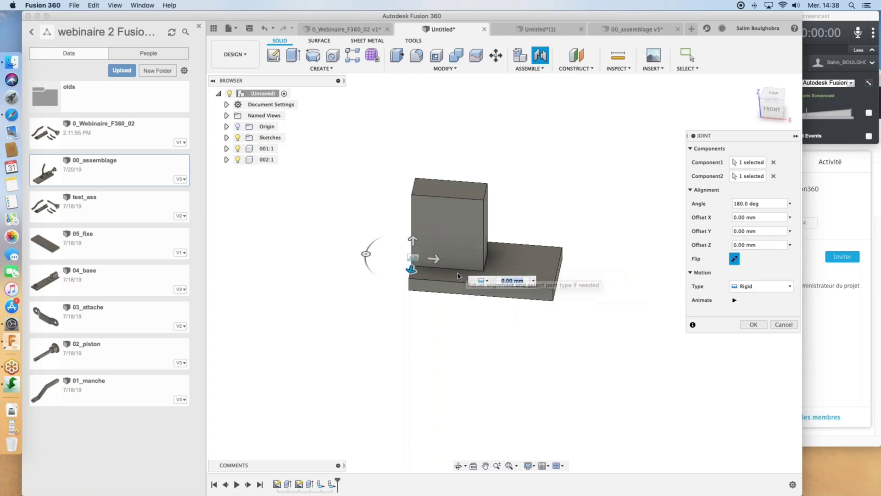
Preview the rigid joint's animation and accept the joint between the block and the plate.
left_click(734, 301)
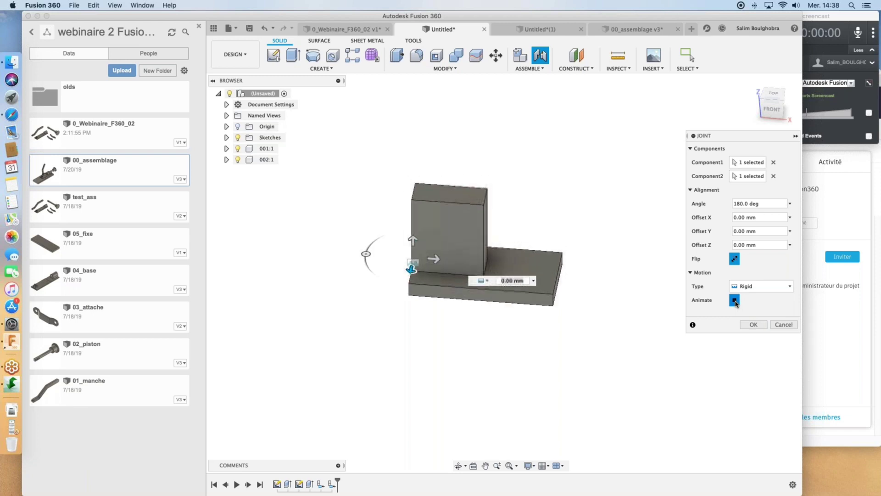
left_click(734, 301)
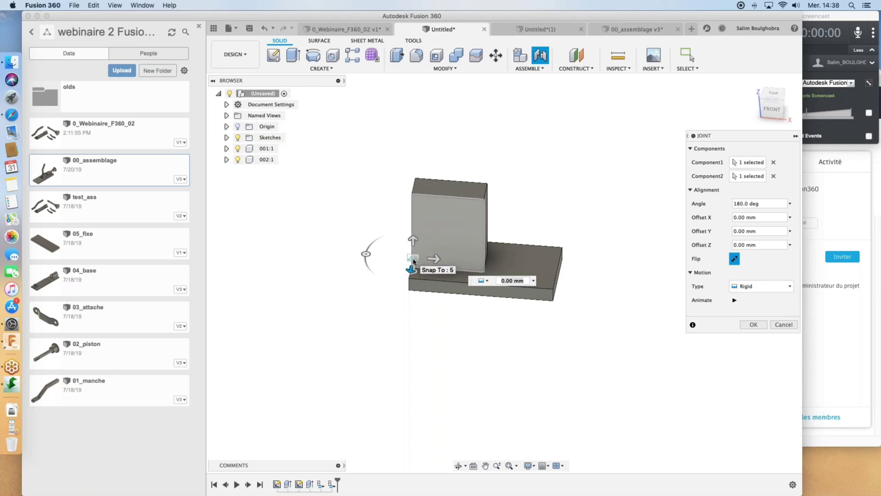
left_click(753, 325)
middle_click_drag(458, 338, 423, 344, "shift")
key("Escape")
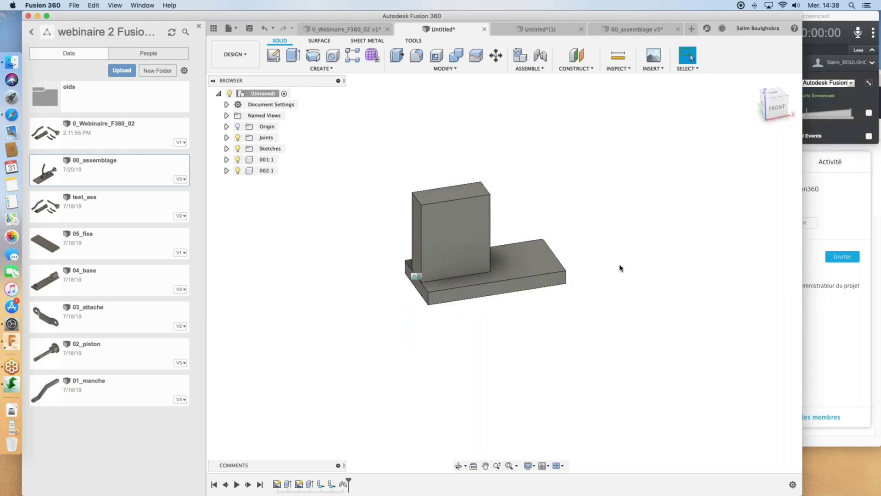
left_click(540, 55)
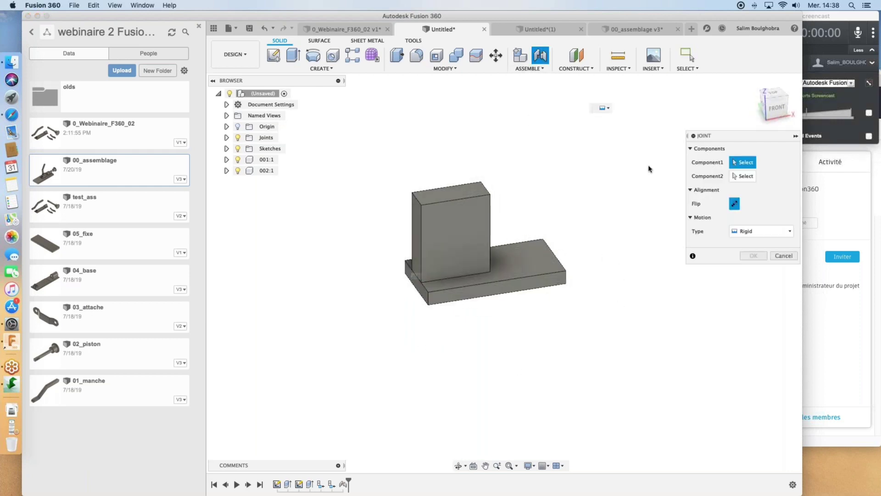
left_click(745, 231)
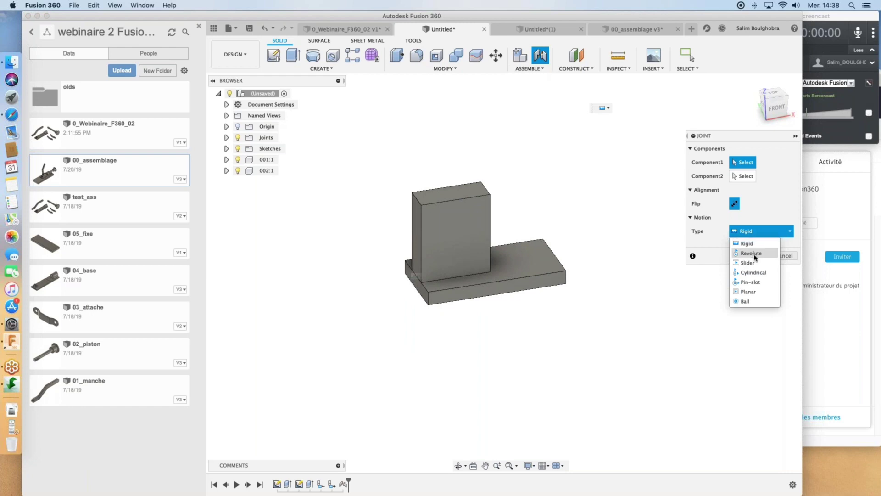
key("Escape")
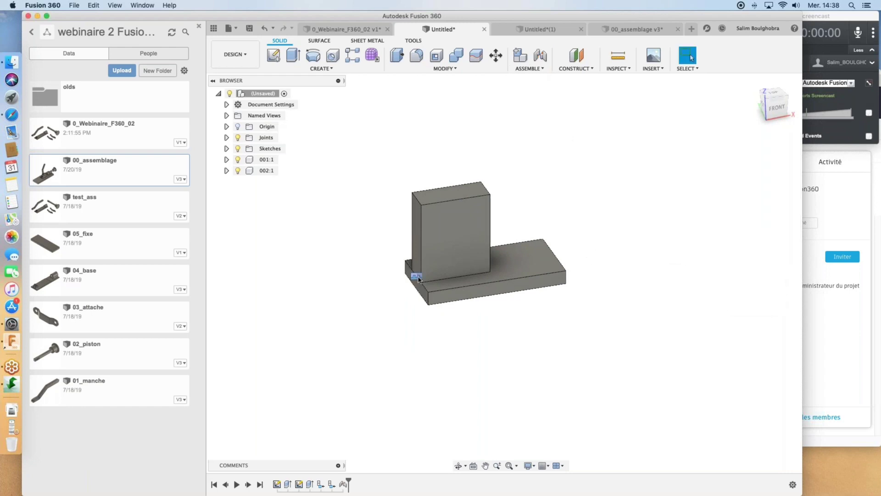
Suppress the rigid joint between the block and the plate, and delete it from the design history.
left_click(416, 277)
right_click(418, 277)
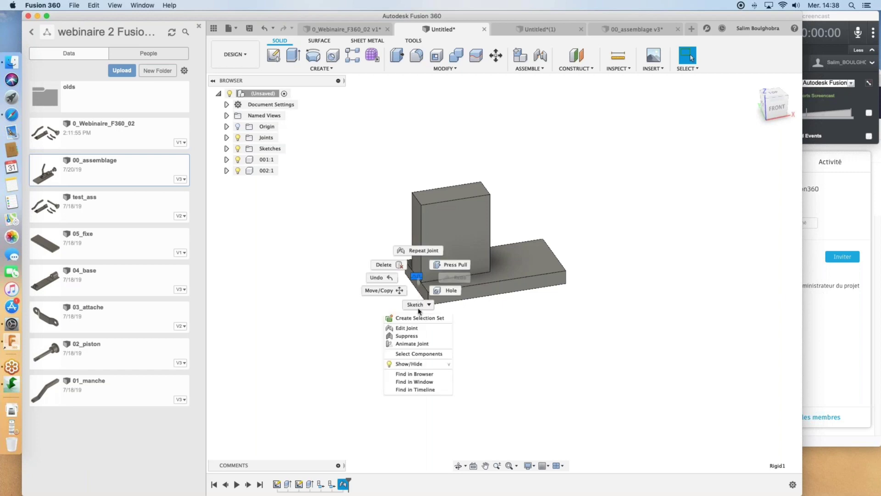
left_click(414, 336)
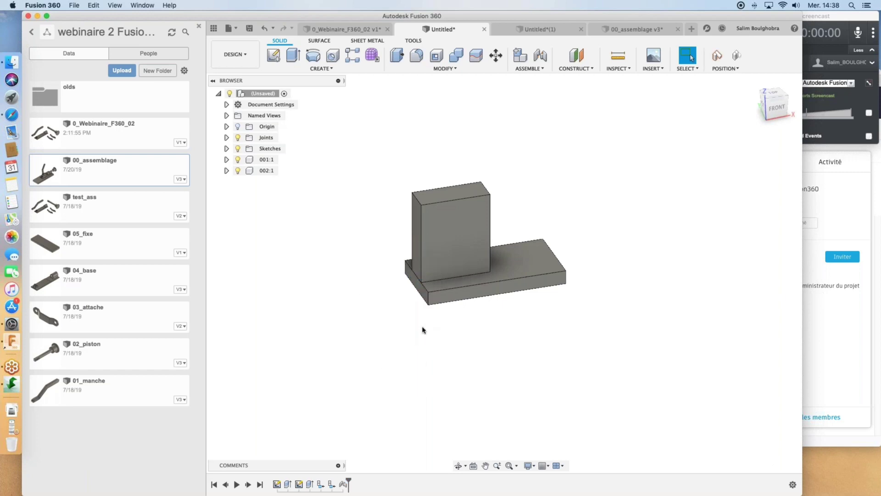
right_click(344, 485)
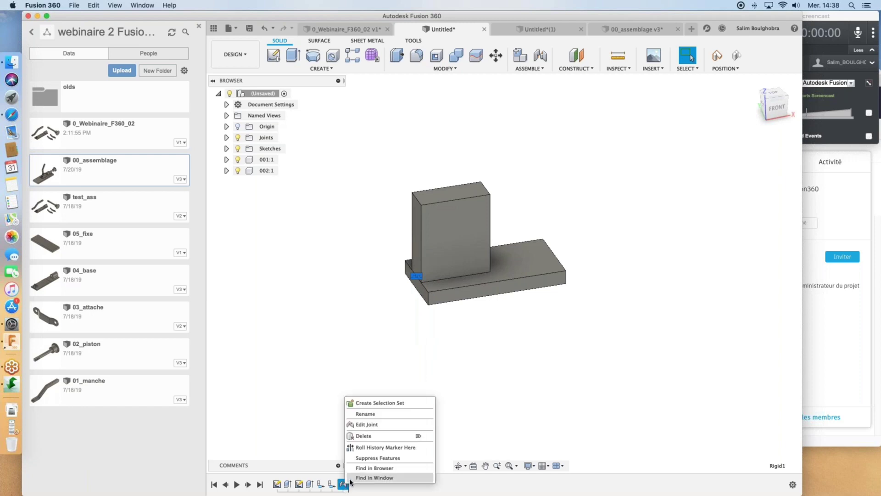
left_click(369, 436)
Start a joint from the midpoint of block 002's front vertical edge nearest the plate to the midpoint of the plate's adjoining front corner edge.
middle_click_drag(422, 362, 369, 375, "shift")
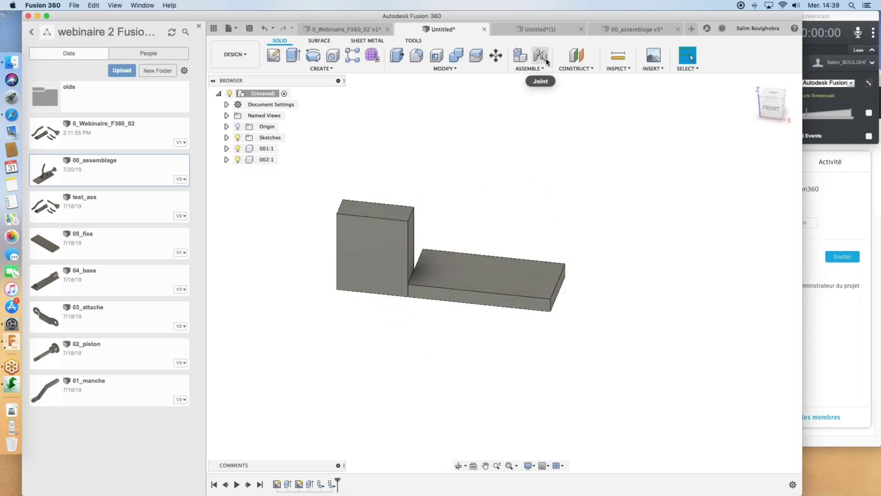
left_click(545, 60)
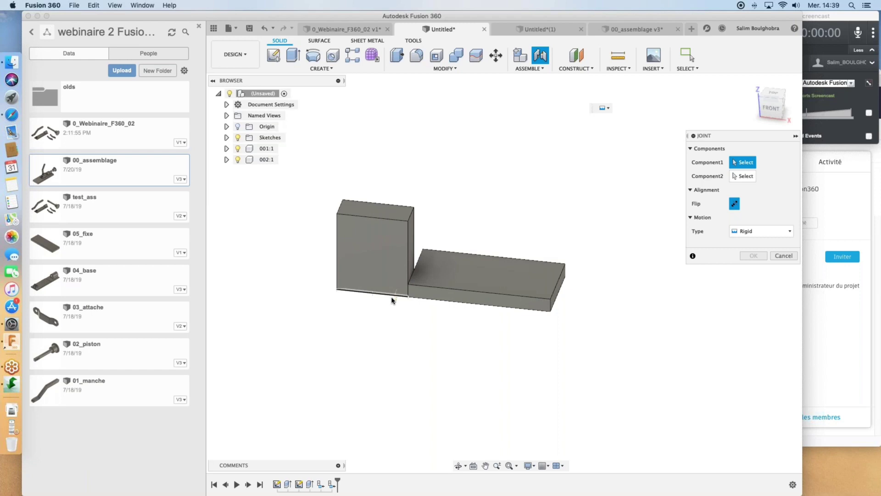
middle_click_drag(391, 301, 403, 299, "shift")
left_click(416, 262)
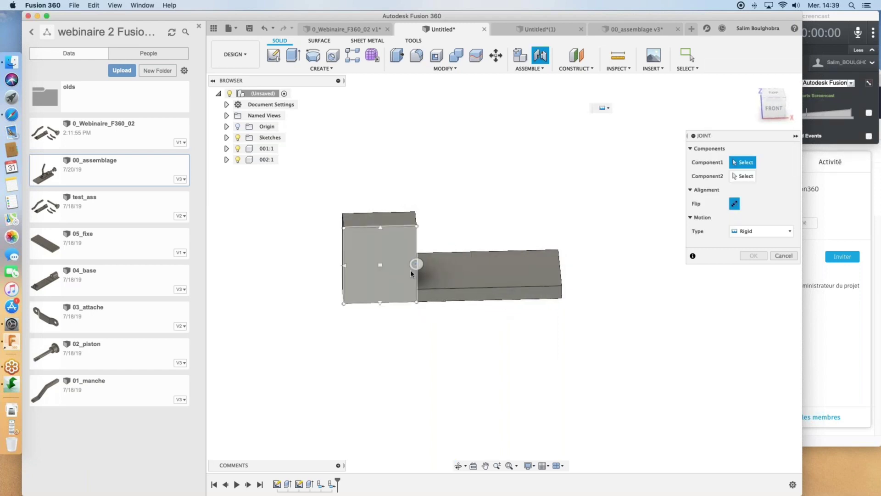
middle_click_drag(604, 297, 576, 294, "shift")
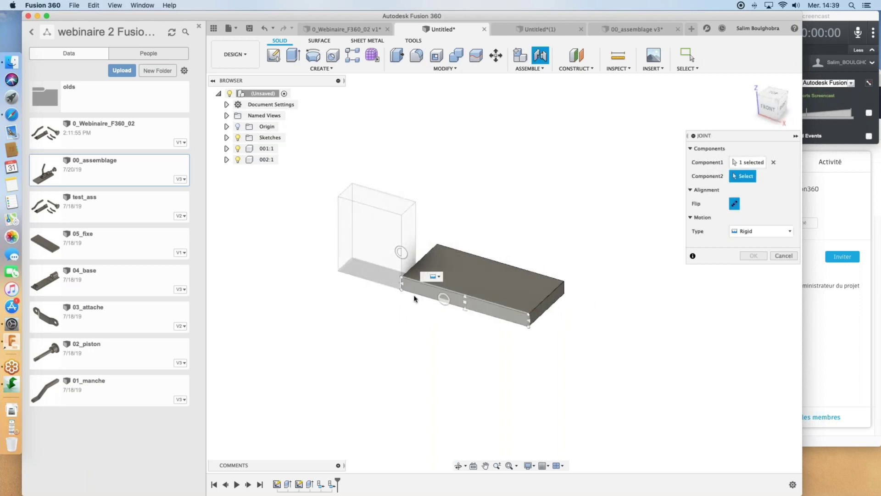
scroll(406, 289, "up", 5)
scroll(402, 285, "up", 3)
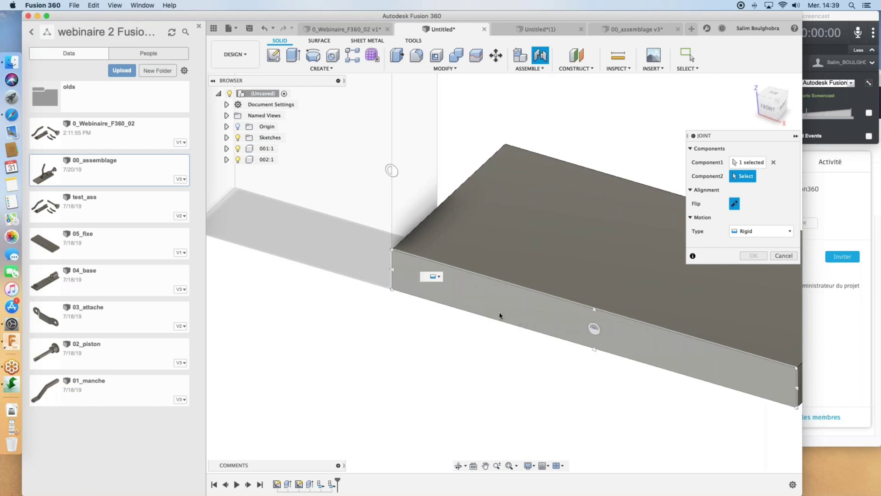
left_click(397, 274)
left_click(397, 274)
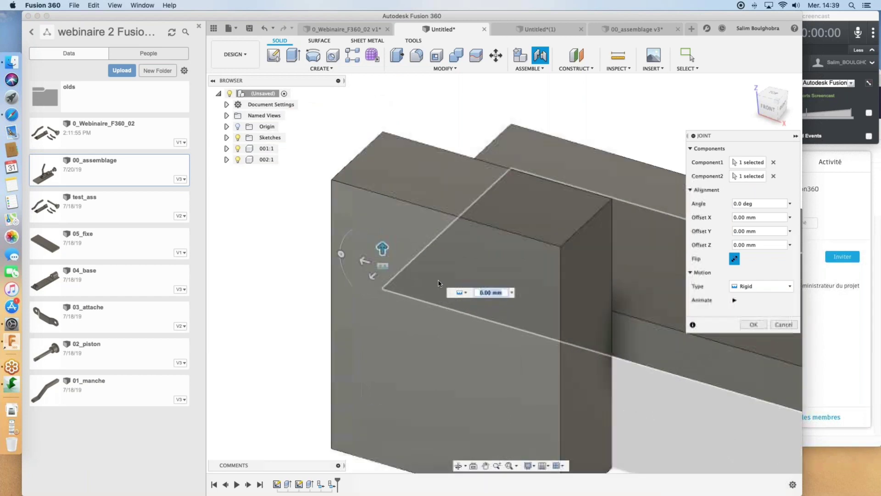
Set the joint's motion type to Revolute and animate its rotation about the Z axis.
left_click(764, 286)
left_click(736, 308)
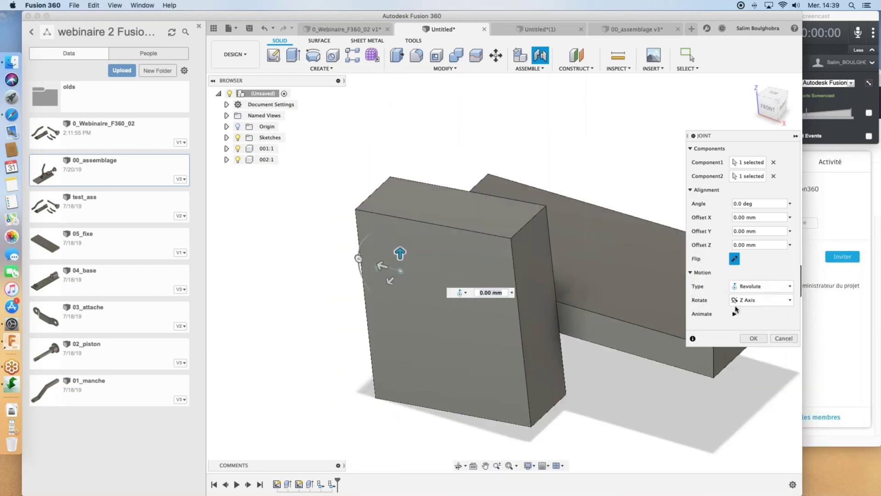
left_click(735, 314)
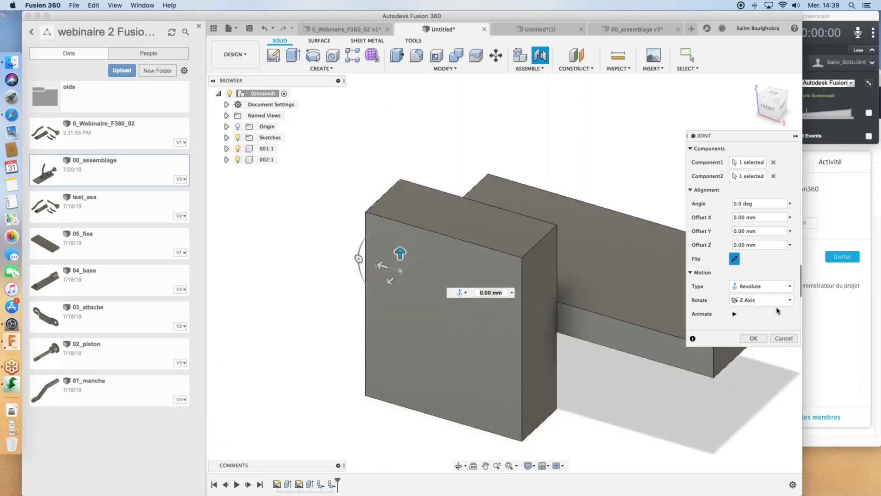
left_click(762, 301)
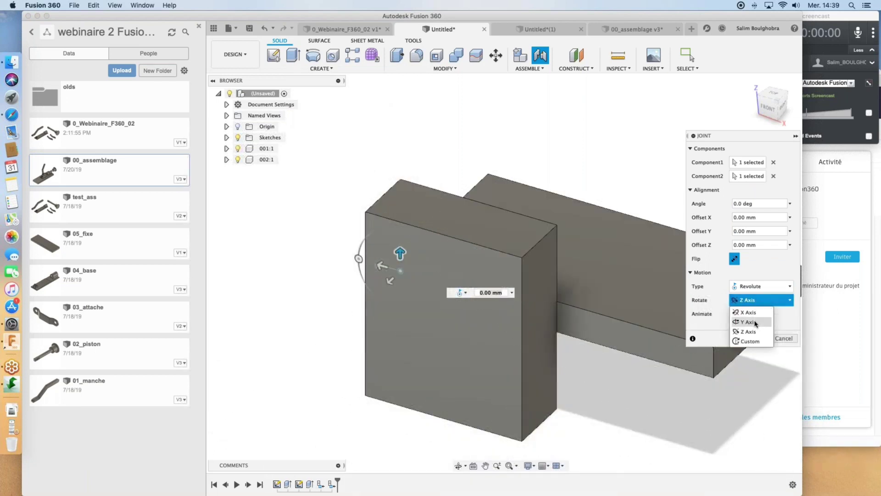
left_click(783, 315)
left_click(736, 315)
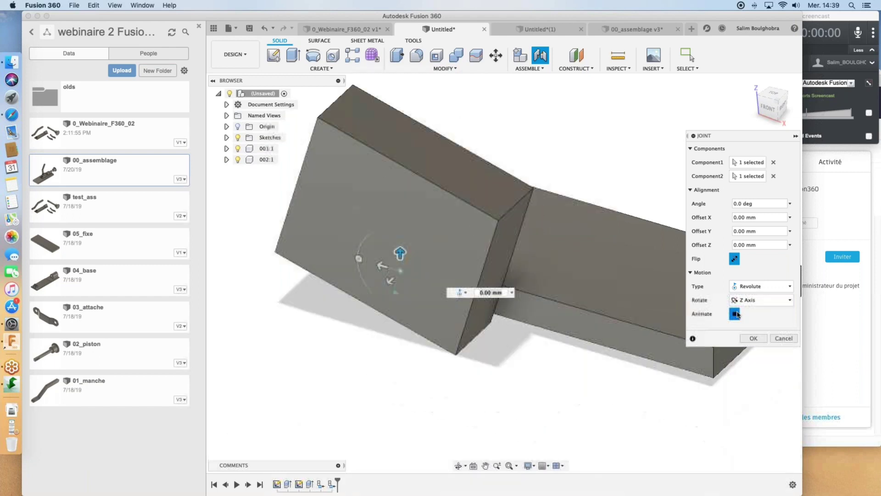
Preview the block rotating about the X axis, set the rotation axis back to Z and stop the animation.
left_click(746, 300)
left_click(746, 312)
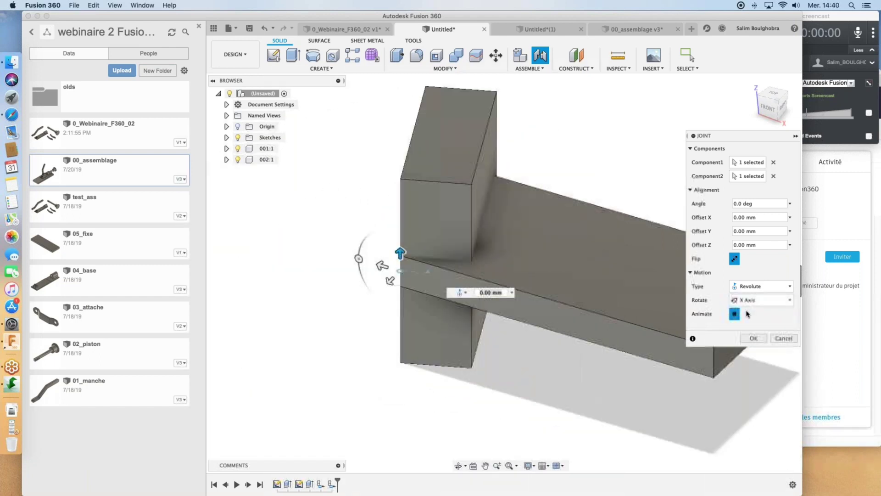
left_click(753, 301)
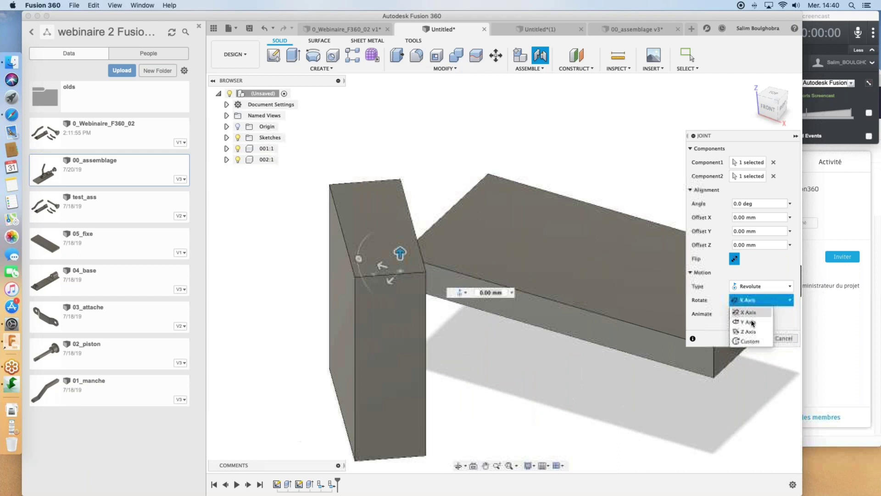
left_click(743, 329)
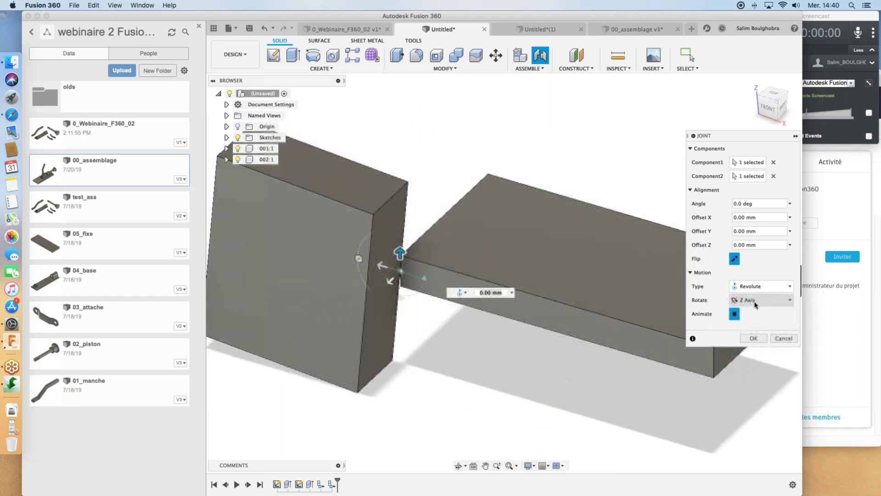
left_click(755, 303)
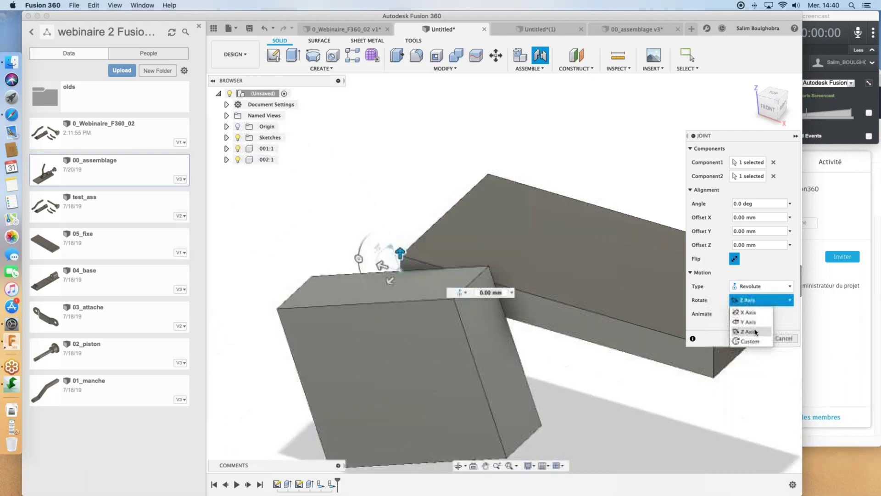
left_click(755, 331)
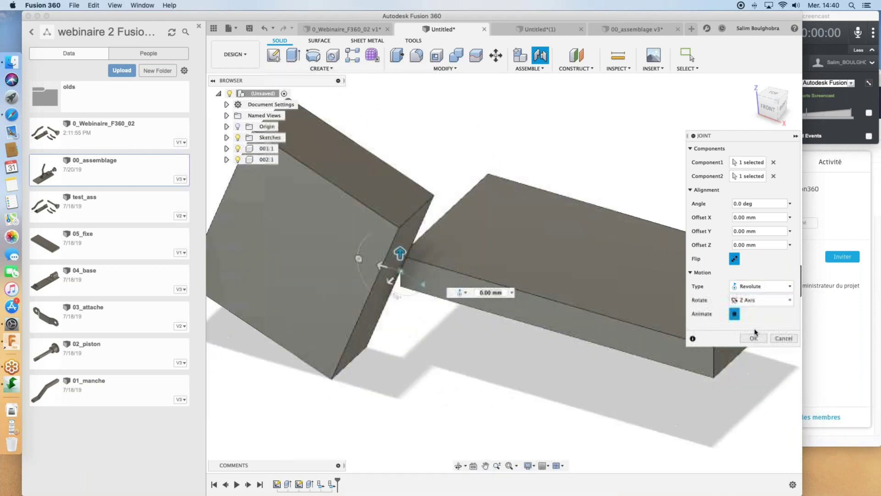
left_click(735, 315)
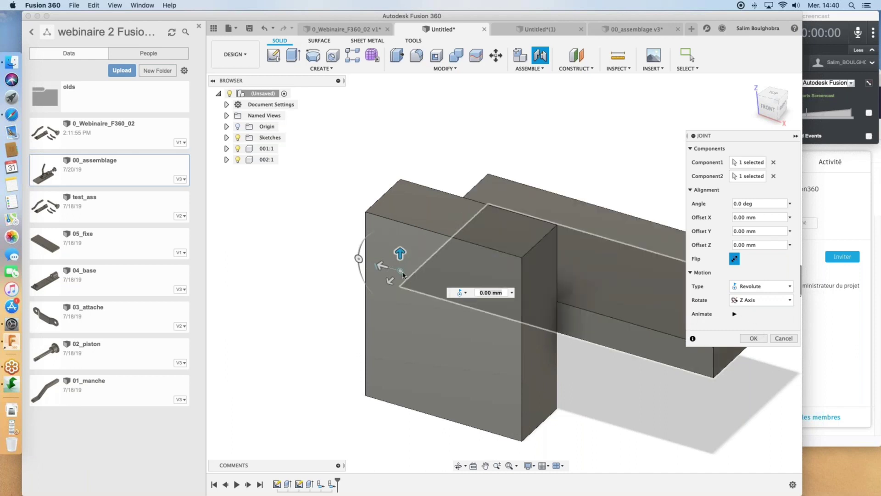
left_click(465, 293)
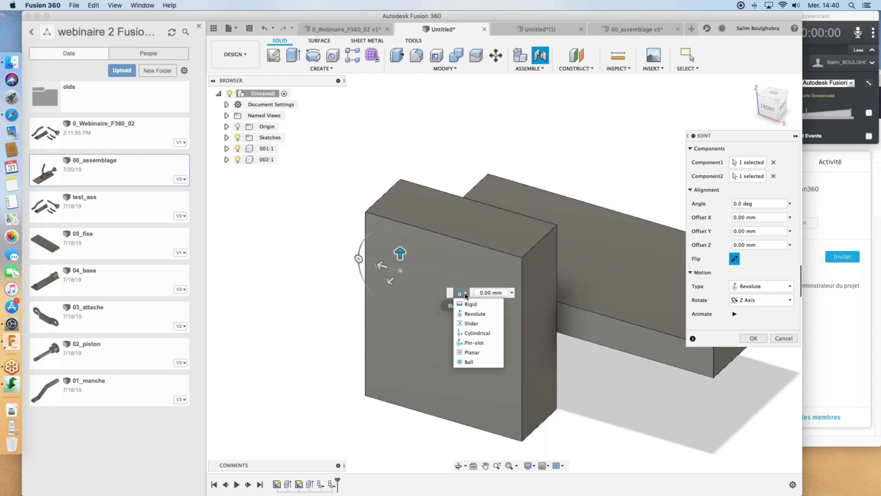
left_click(454, 174)
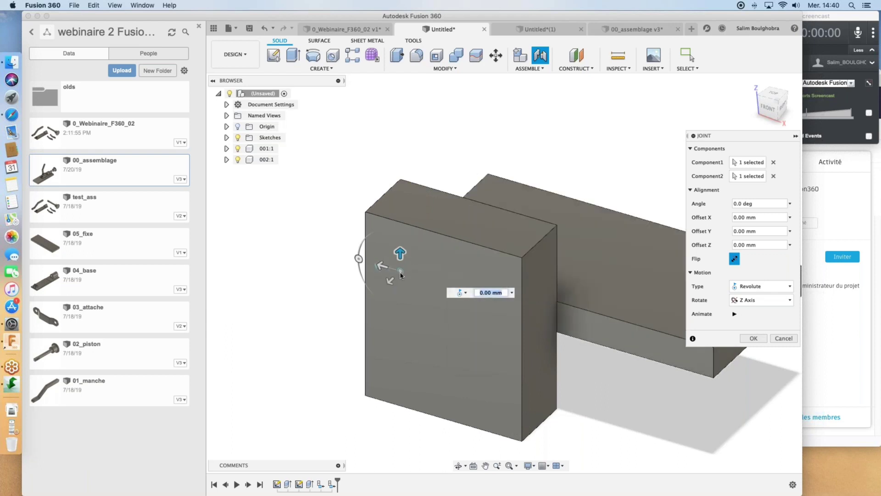
Accept the revolute joint, limit its rotation to a minimum of 0 deg and maximum of 180 deg, and preview the limited motion.
left_click(753, 339)
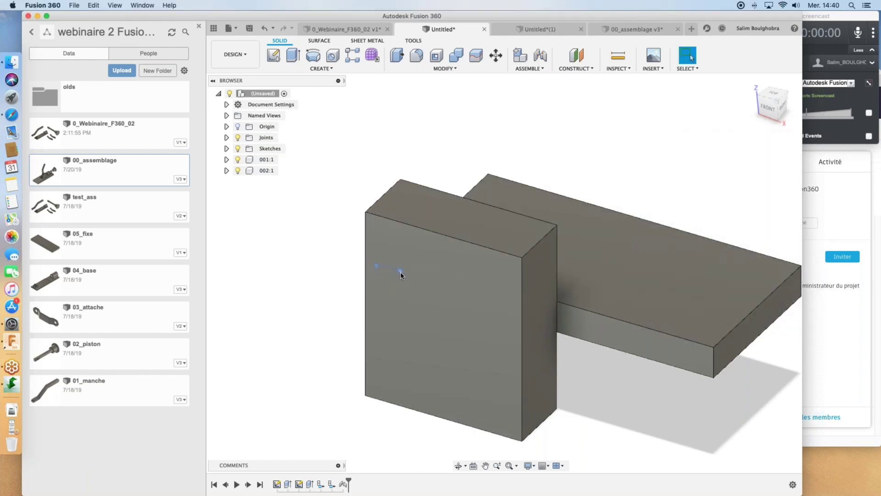
right_click(401, 275)
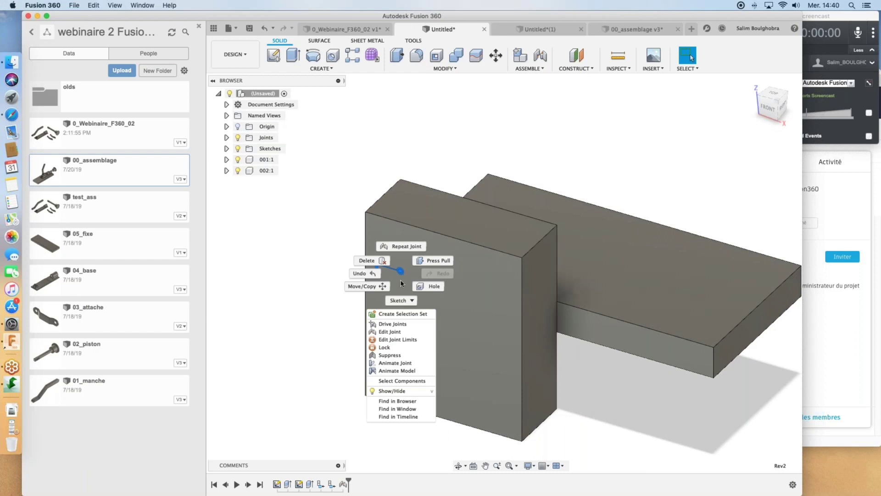
left_click(399, 340)
left_click(727, 162)
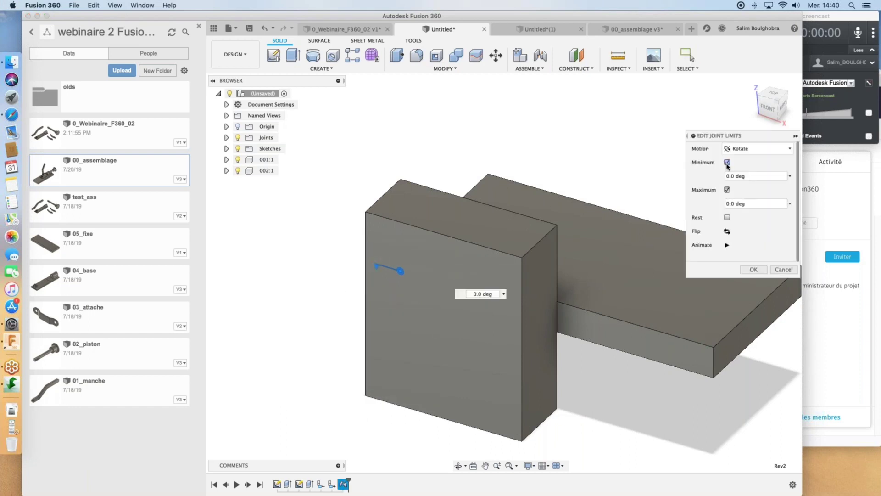
left_click(727, 190)
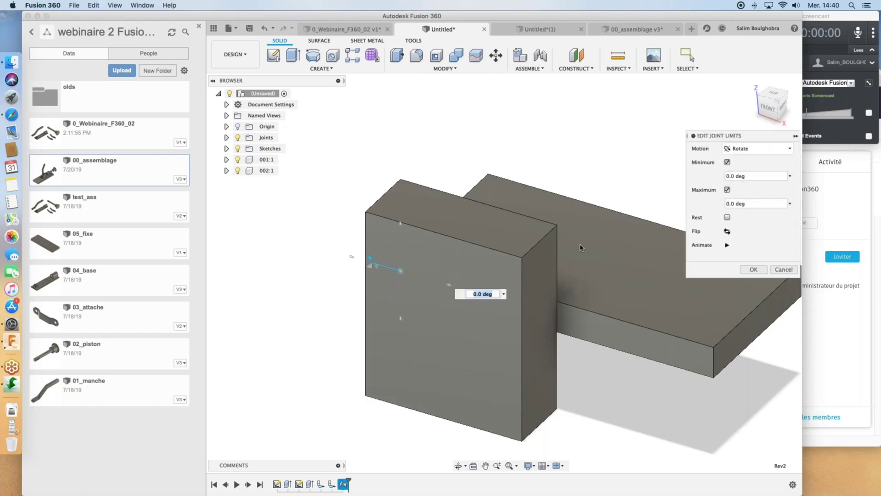
left_click(730, 177)
left_click(729, 202)
type("18")
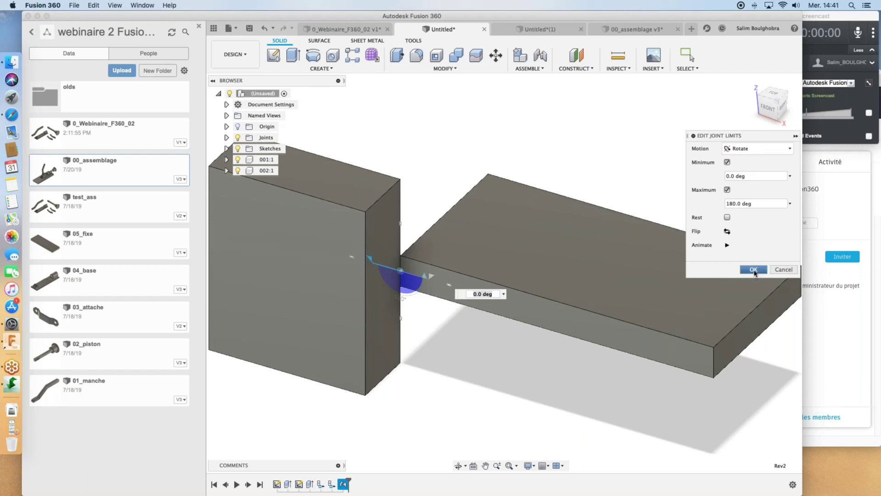
left_click(727, 245)
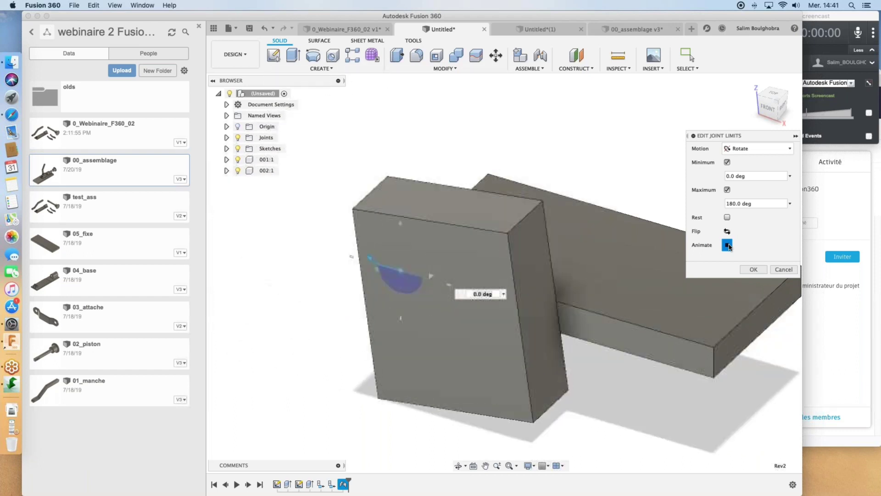
left_click(753, 269)
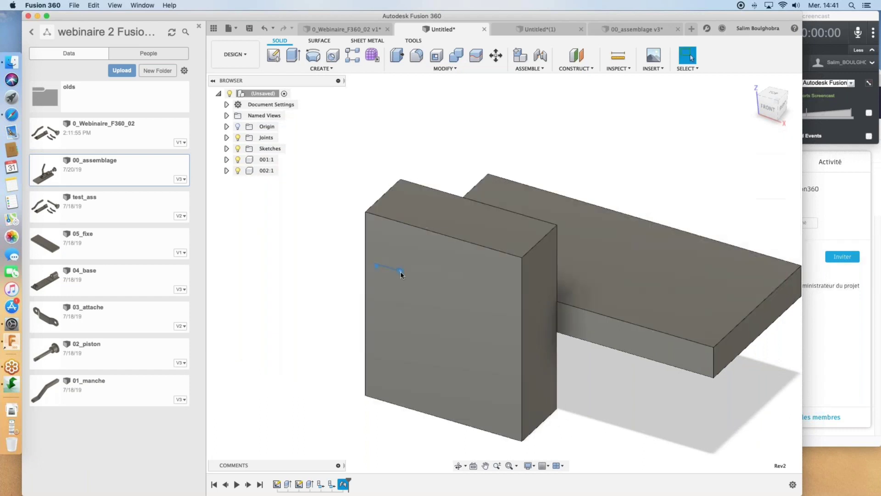
Animate the whole model from the revolute joint, stop the animation and close the block-and-plate design.
right_click(401, 274)
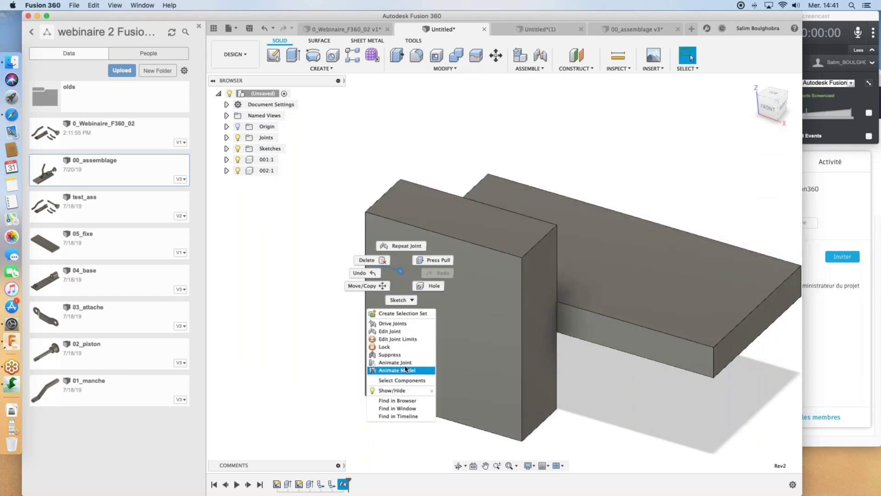
left_click(405, 370)
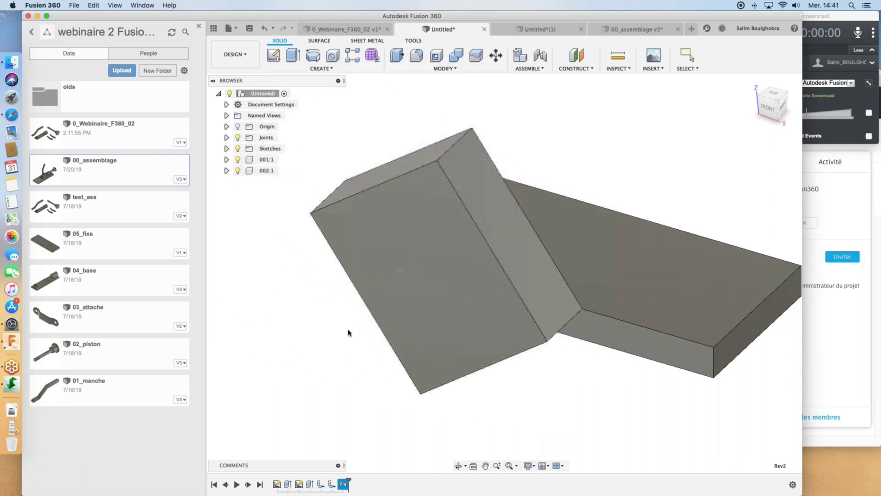
key("Escape")
left_click(484, 29)
left_click(385, 270)
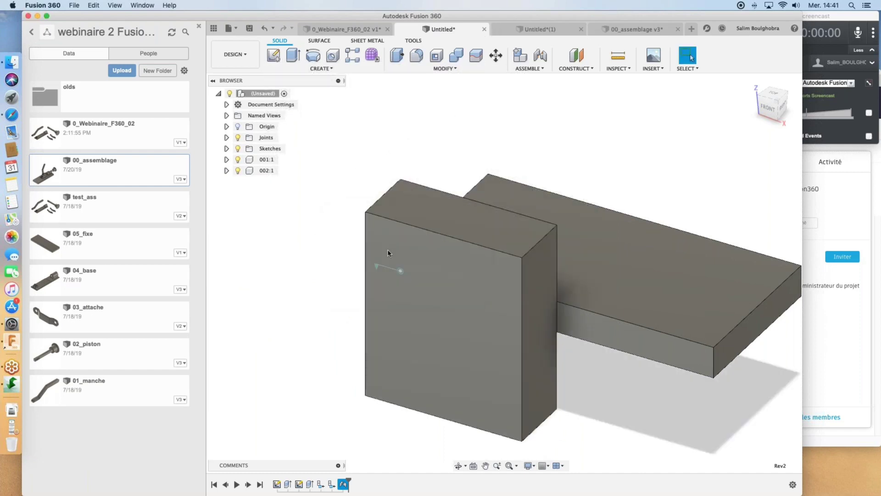
Review the joint motion types offered for the pin and ring design, leaving the Joint command without creating a joint.
left_click(540, 56)
left_click(758, 233)
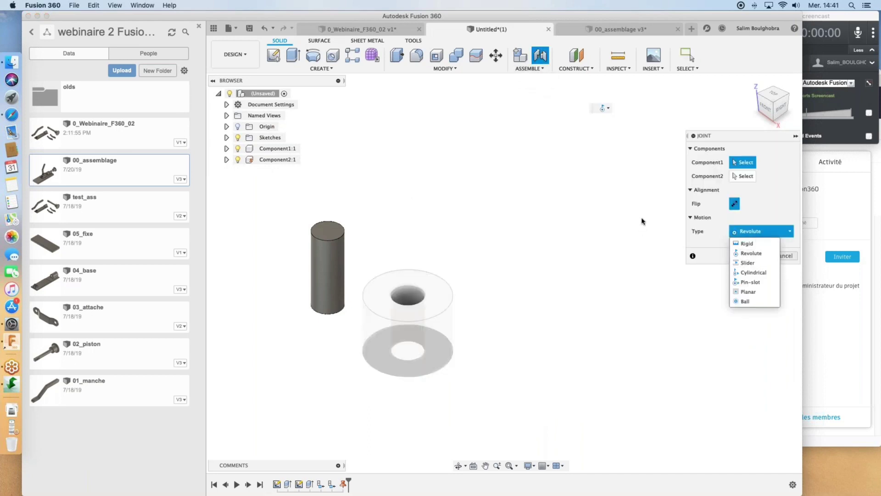
key("Escape")
key("Escape")
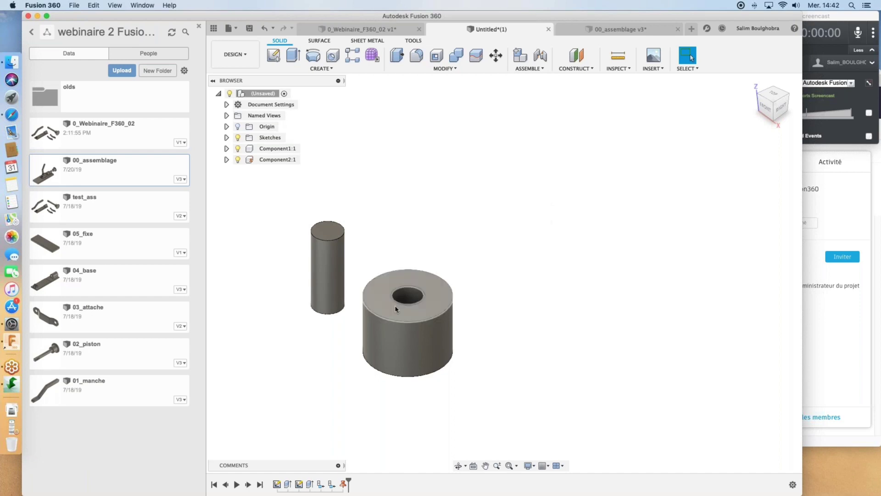
left_click(541, 57)
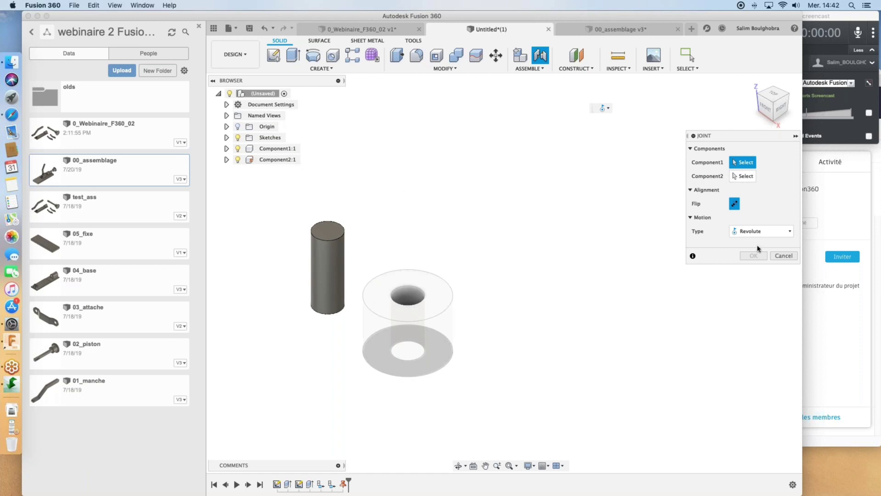
left_click(783, 255)
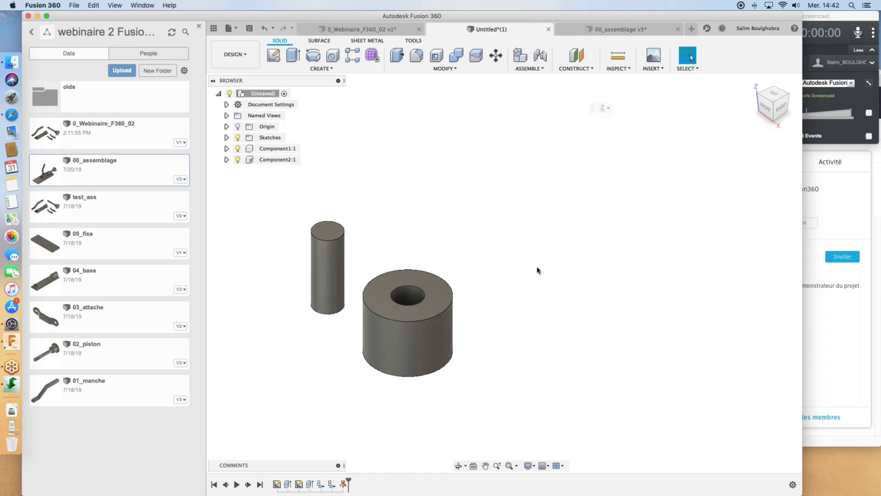
Unground the ring component, Component2, and ground it again to demonstrate fixing a part in place.
right_click(265, 160)
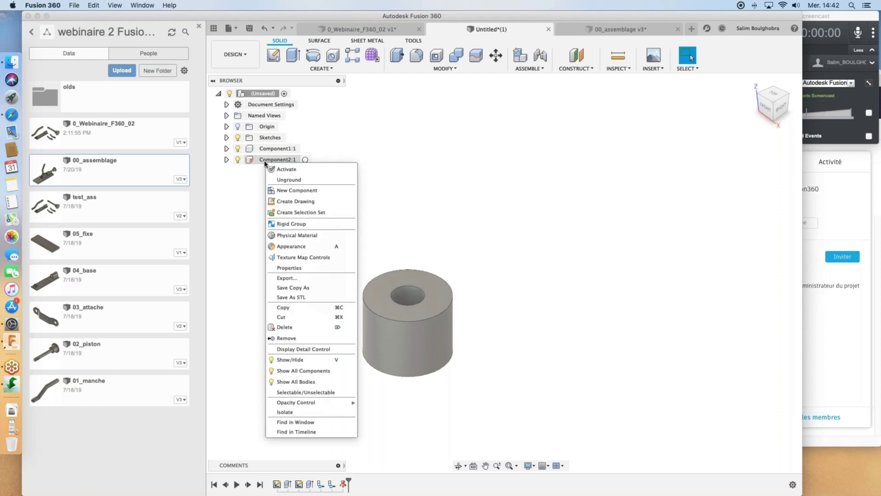
left_click(297, 180)
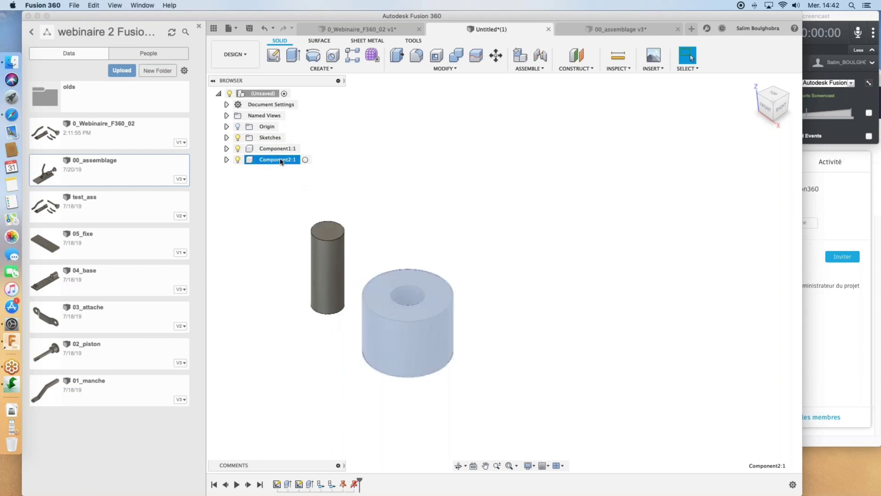
right_click(281, 161)
left_click(299, 178)
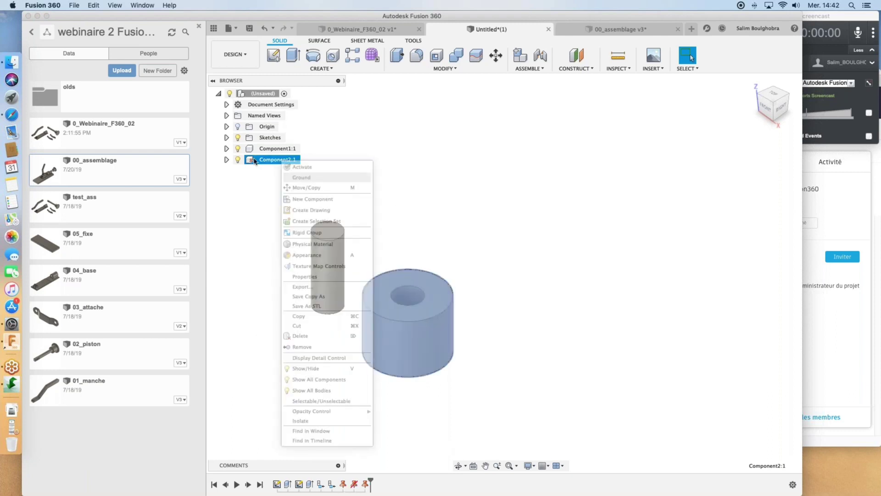
left_click(530, 222)
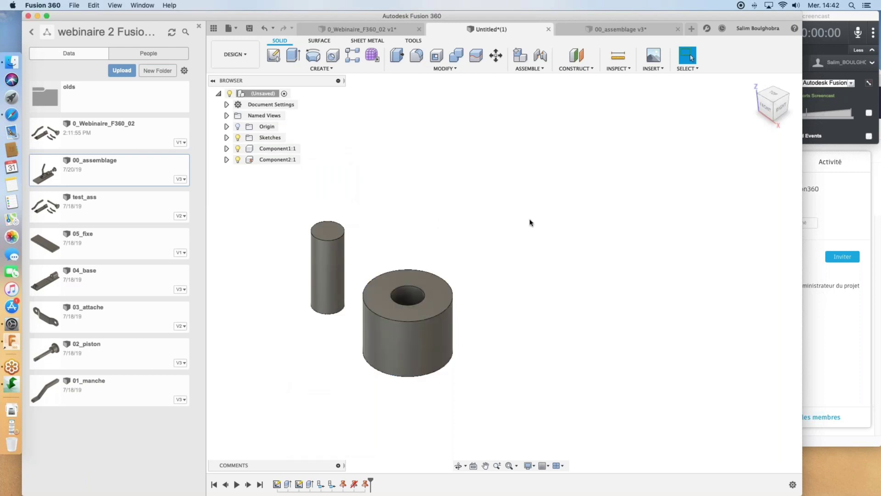
Start a joint from the middle of the pin's axis to the middle of the ring's central hole.
left_click(541, 56)
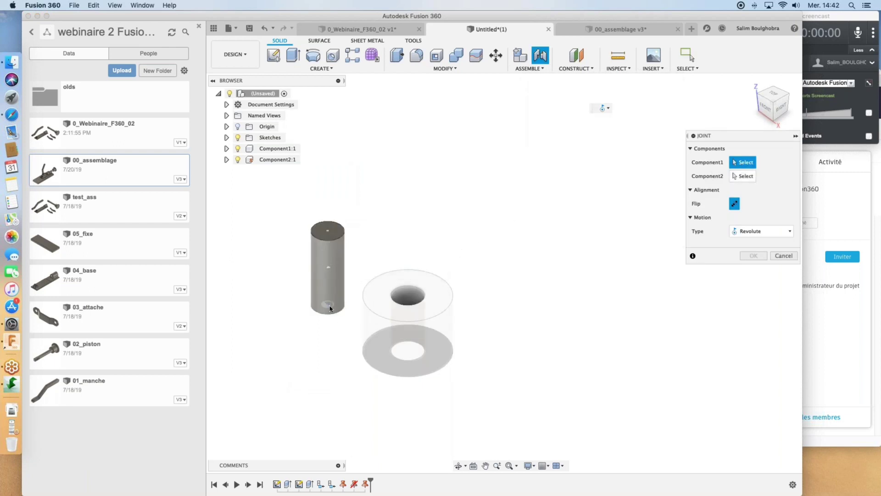
scroll(335, 237, "up", 3)
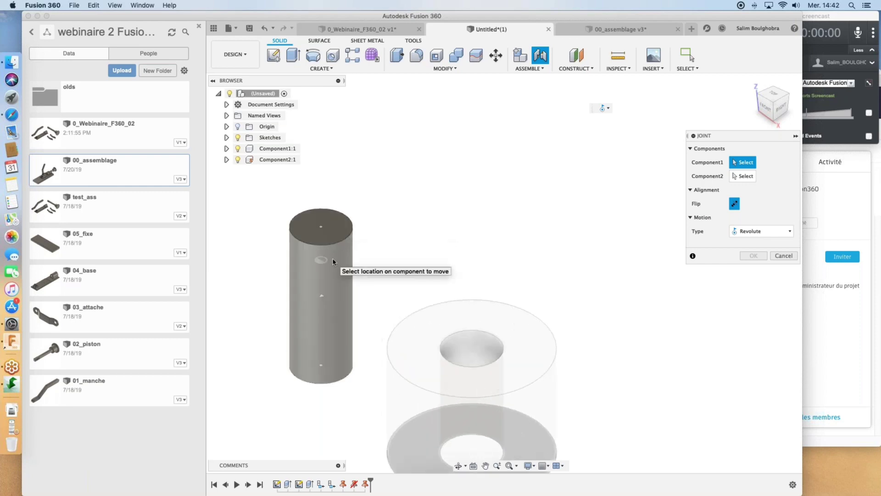
left_click(322, 299)
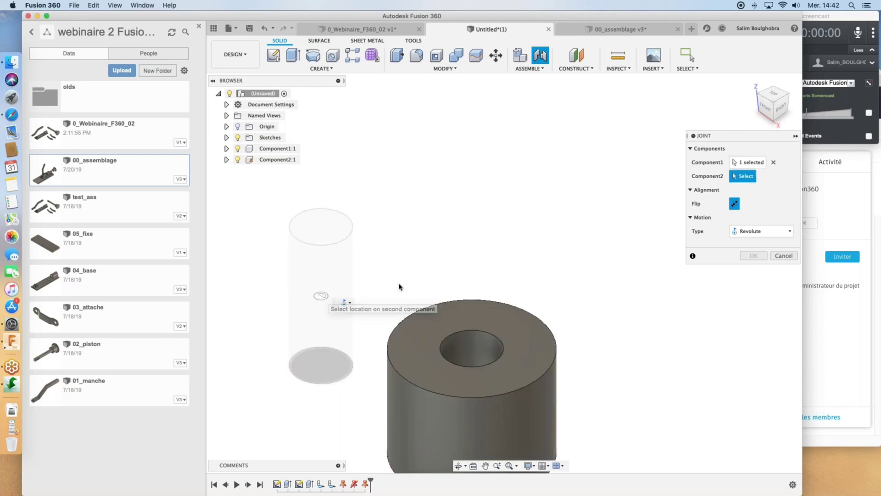
scroll(457, 248, "down", 3)
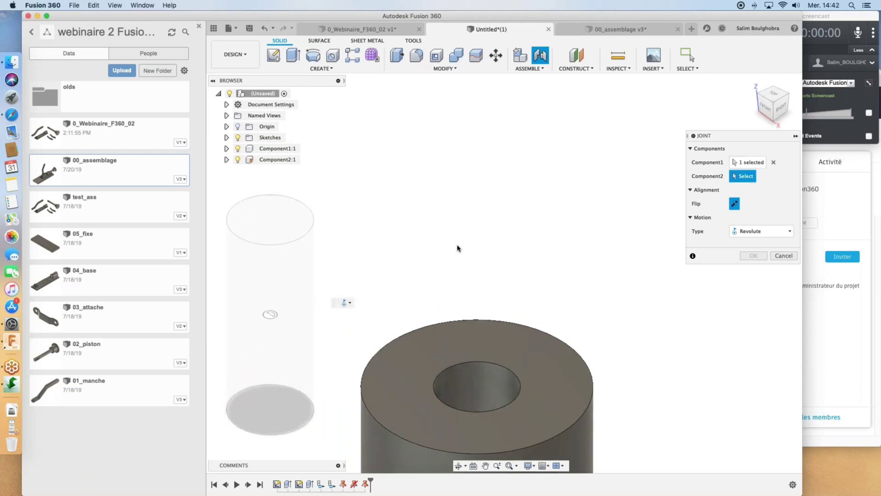
middle_click_drag(458, 245, 479, 208, "shift")
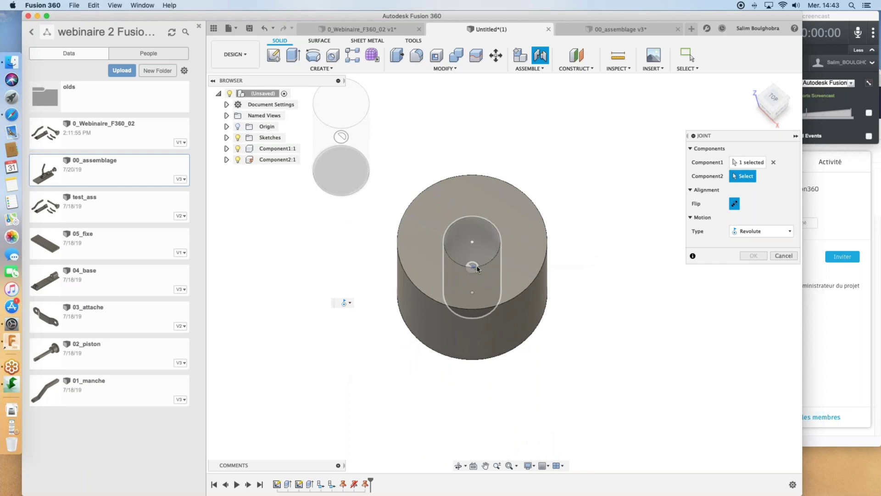
left_click(474, 268)
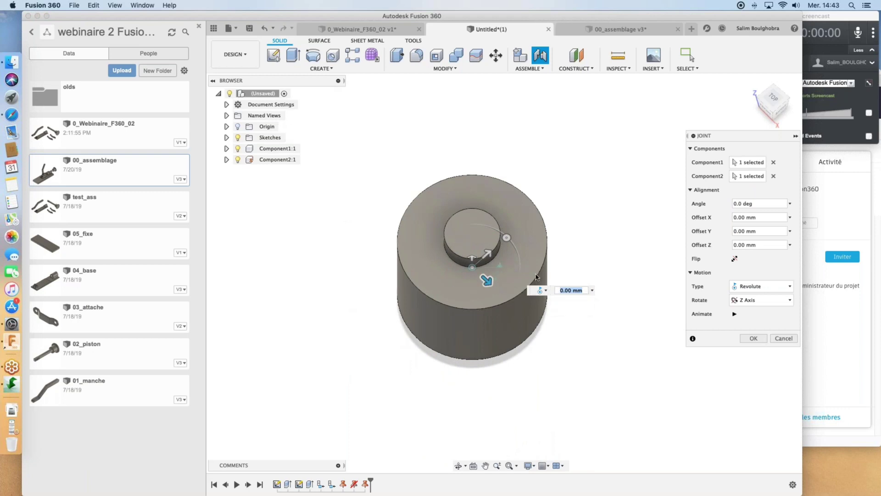
Set the pin joint's motion type to Slider along the Z axis, preview the motion and accept the joint.
left_click(775, 287)
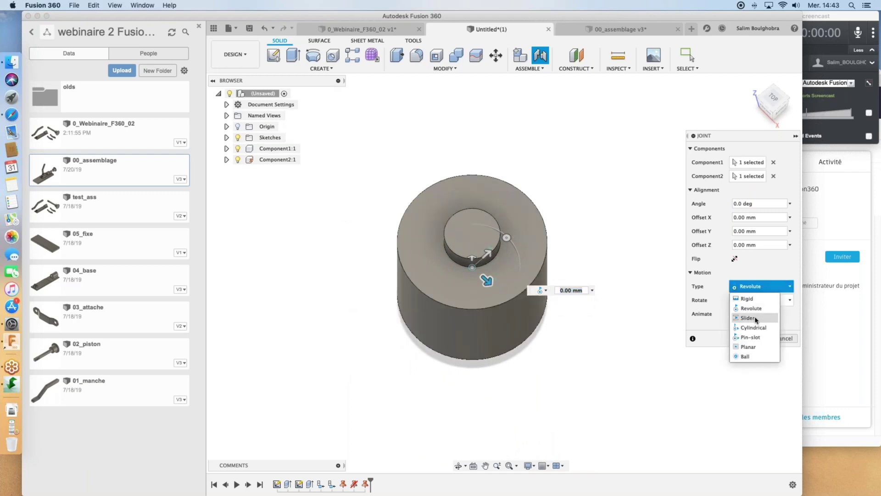
left_click(541, 290)
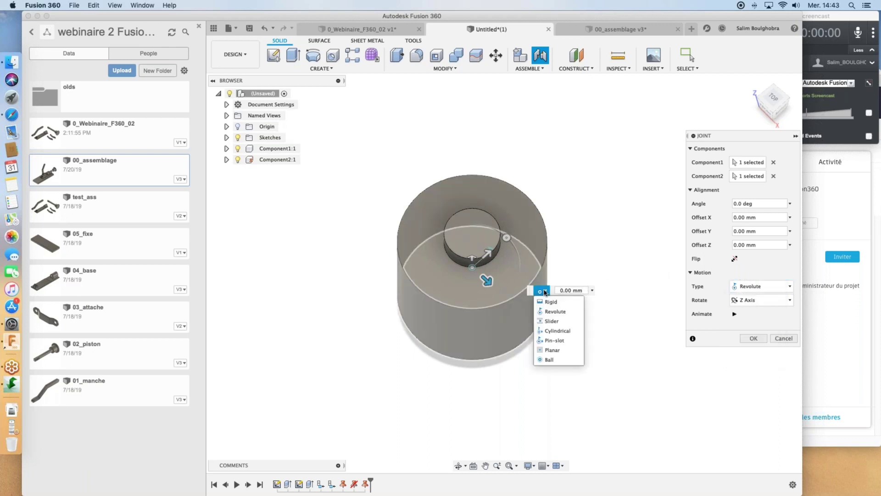
left_click(559, 321)
middle_click_drag(564, 318, 566, 300, "shift")
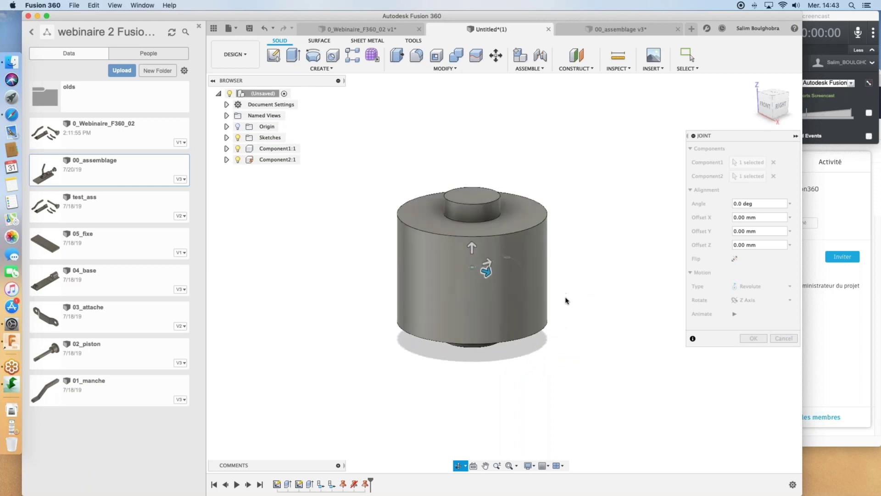
left_click(735, 314)
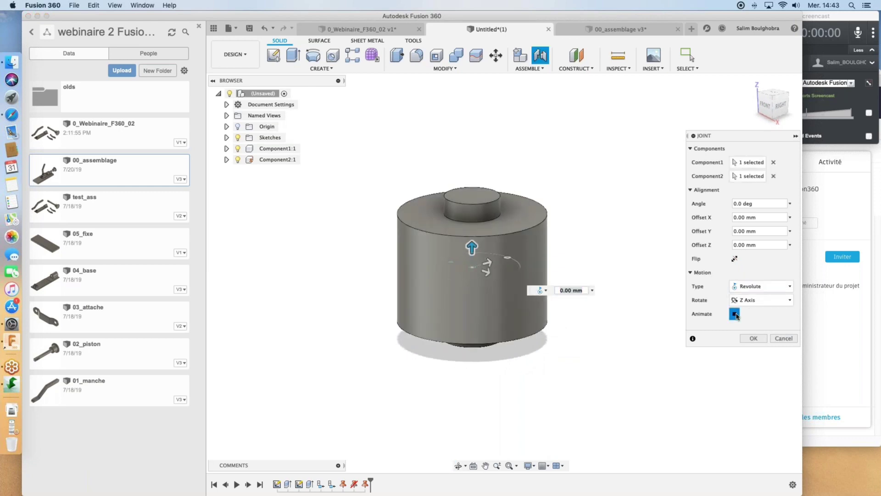
left_click(753, 286)
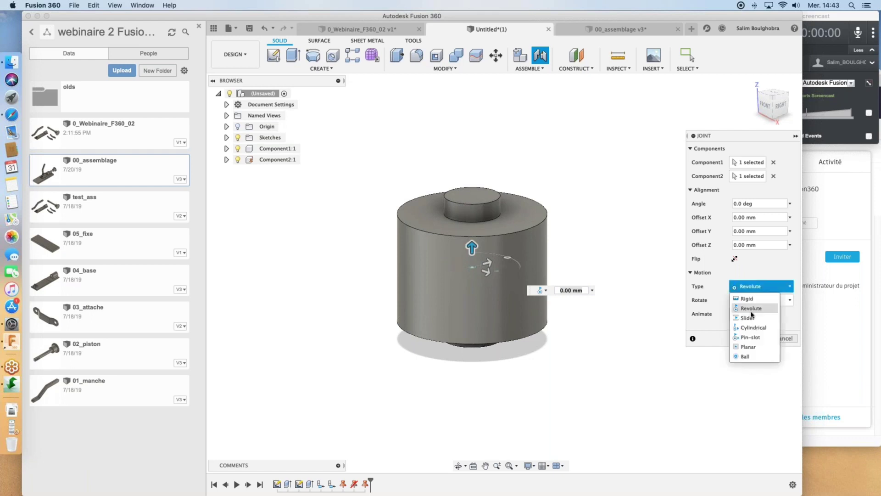
left_click(748, 318)
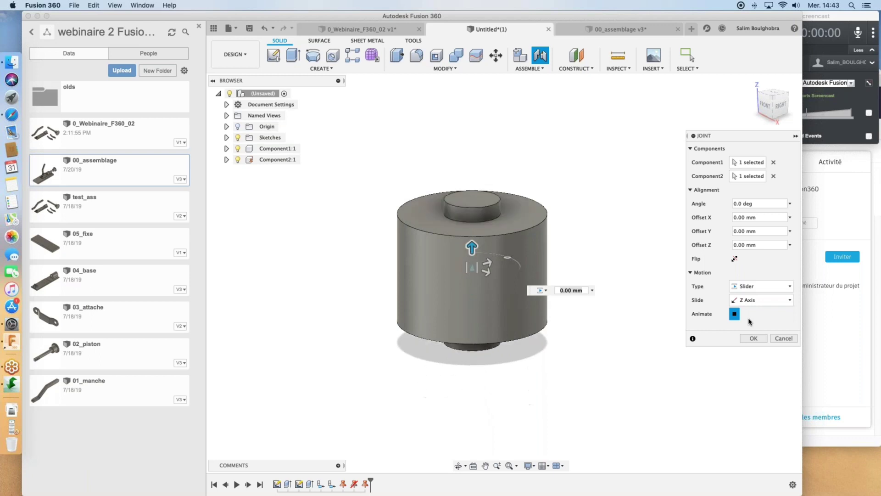
left_click(759, 339)
Limit the pin's slider joint to a minimum of 0 mm and a maximum of 25 mm, preview the motion and accept.
right_click(472, 266)
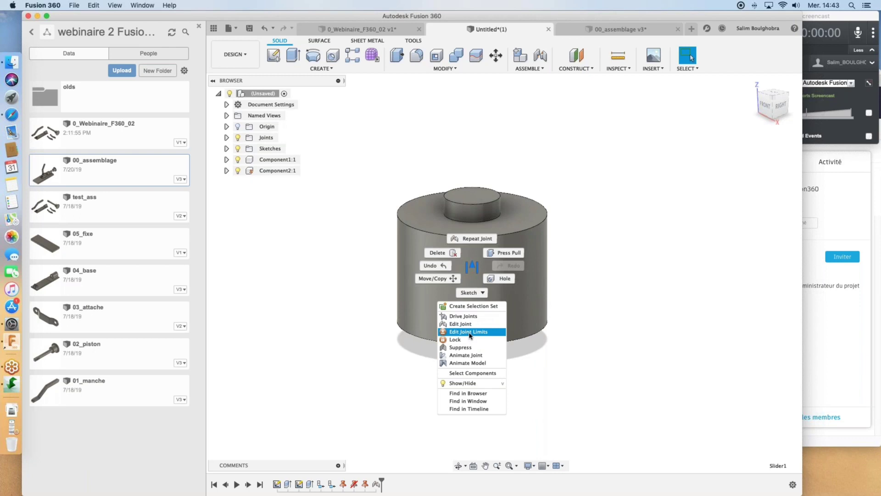
left_click(469, 332)
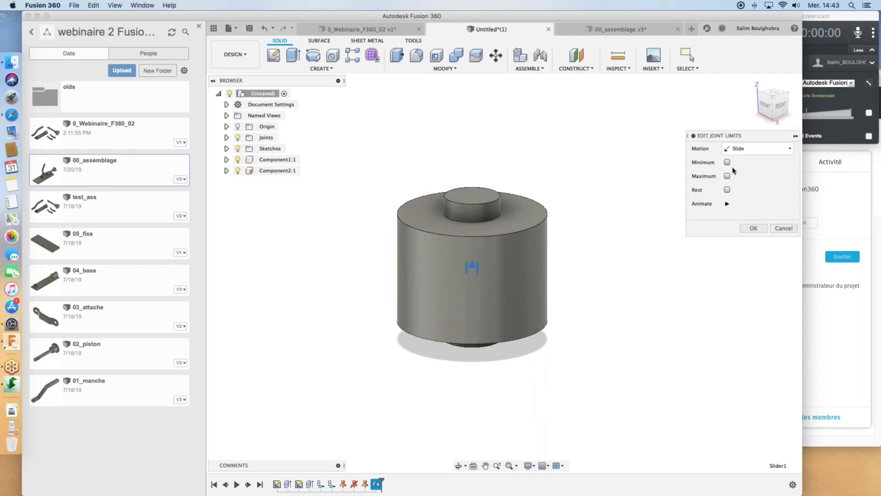
left_click(727, 162)
left_click(727, 189)
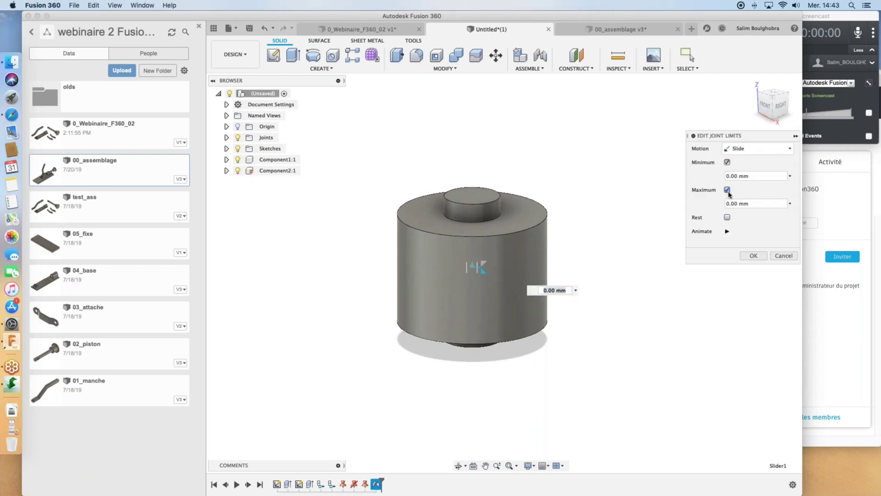
left_click(729, 204)
type("25")
key("Return")
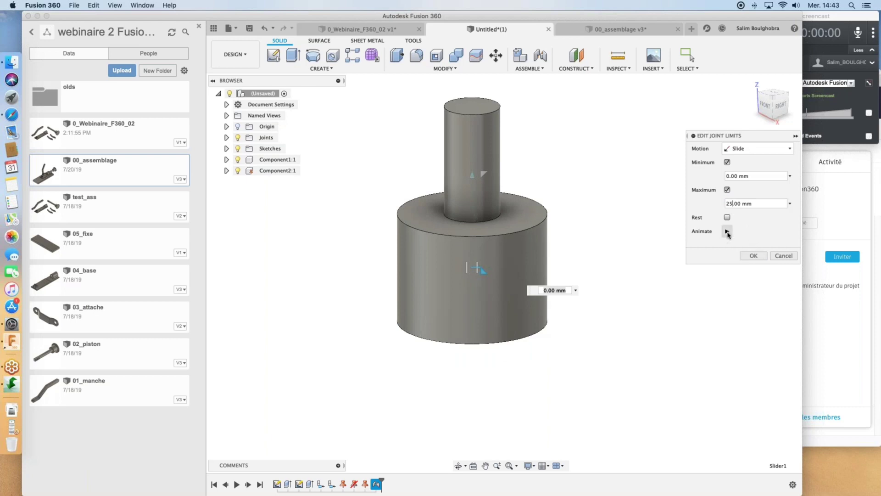
left_click(727, 231)
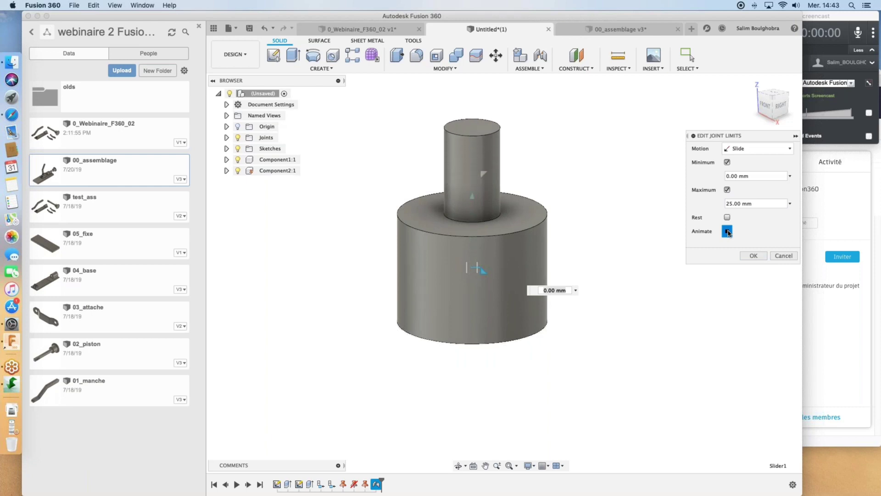
left_click(754, 256)
Animate the limited slider joint to check the pin's travel, and end the animation.
right_click(472, 266)
left_click(480, 316)
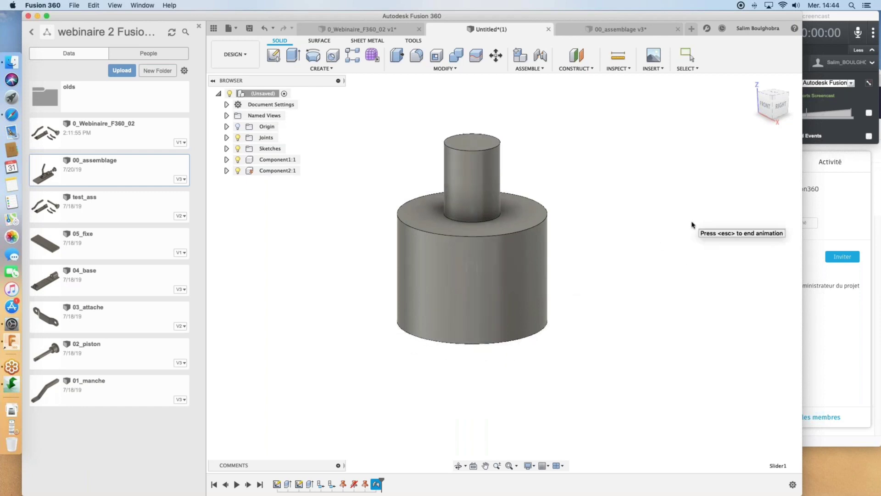
key("Escape")
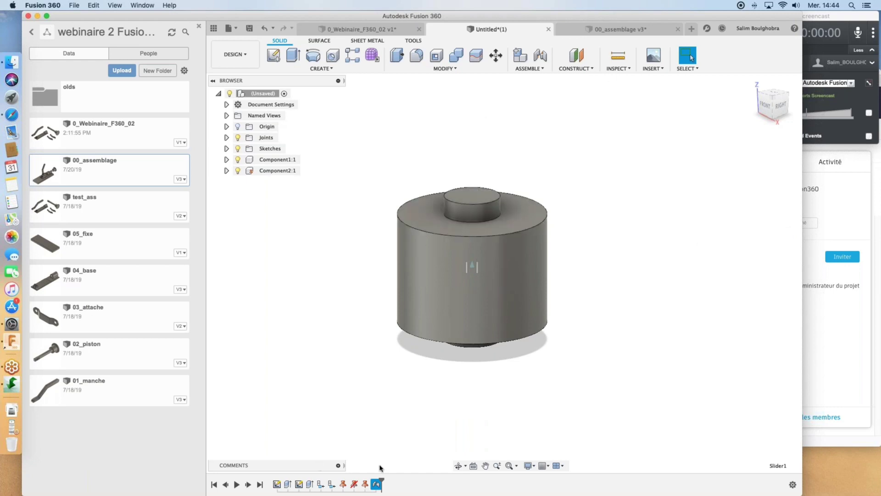
Suppress the slider joint between the pin and the ring and delete it from the timeline.
right_click(376, 485)
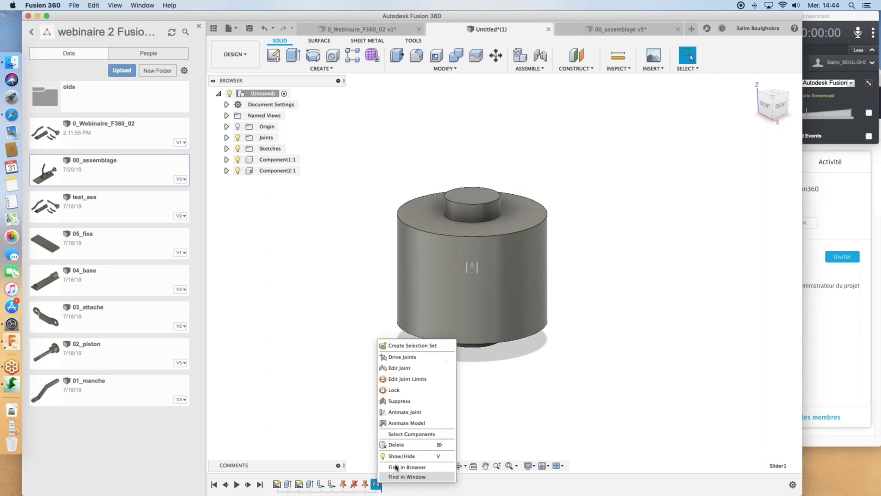
left_click(399, 402)
right_click(379, 484)
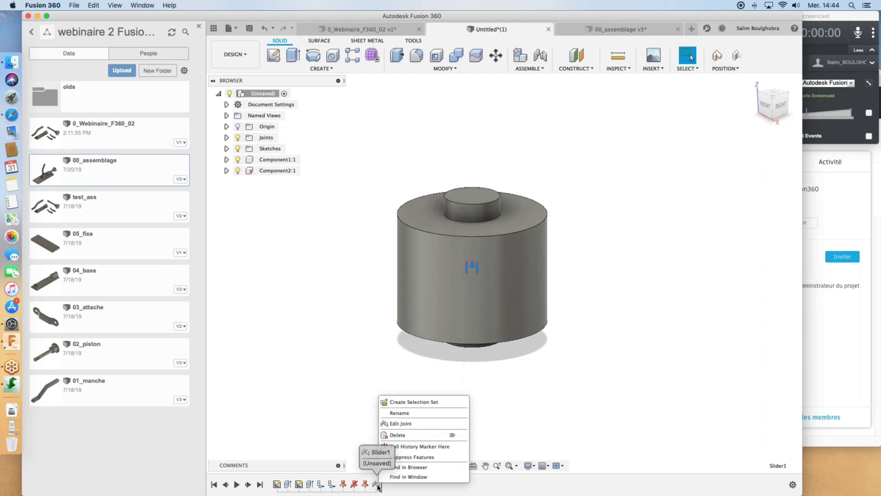
left_click(398, 435)
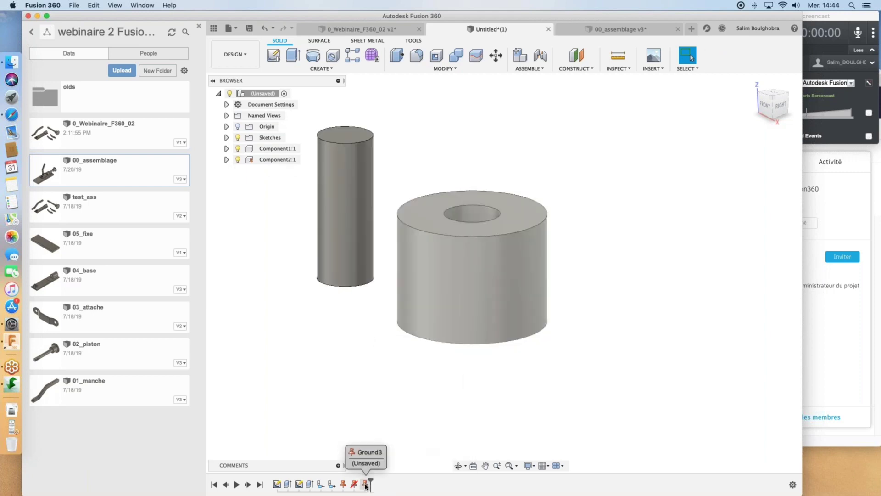
Delete the Ground3 and Ground2 features from the timeline, keeping the ring's first ground feature.
right_click(366, 484)
left_click(385, 444)
right_click(355, 484)
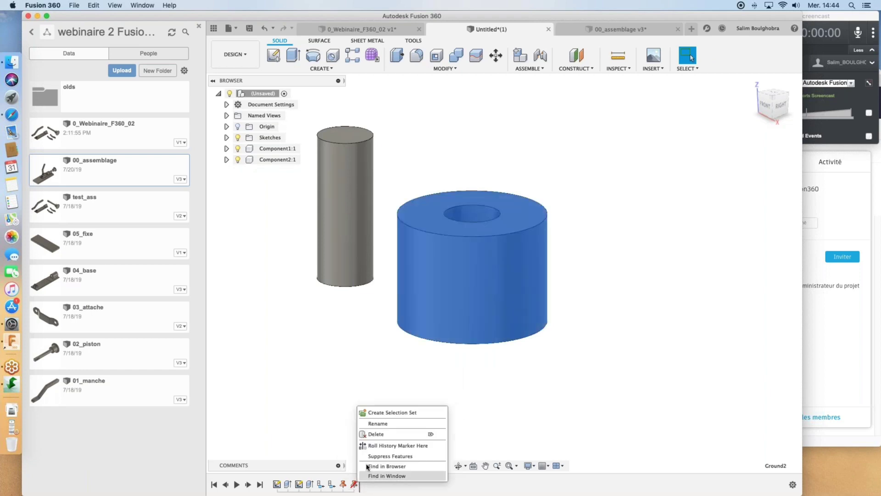
left_click(375, 435)
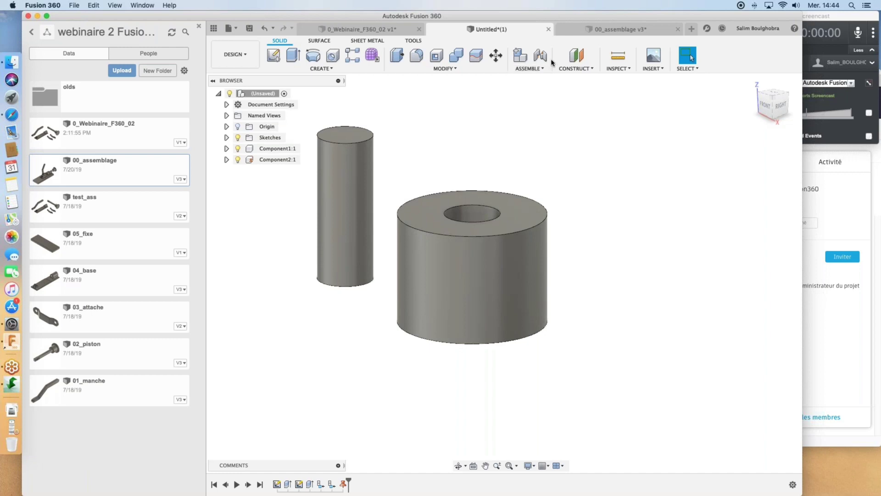
Start a joint from the midpoint of the pin's axis to the midpoint of the ring's central hole.
left_click(541, 55)
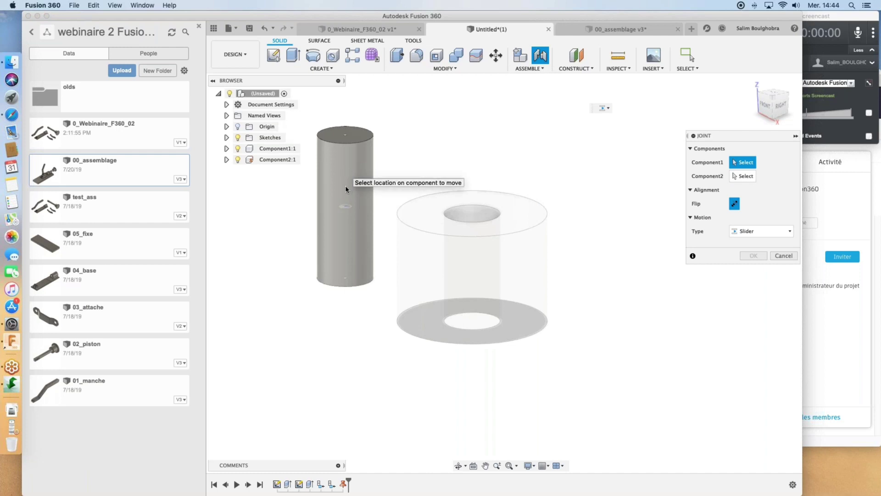
left_click(345, 206)
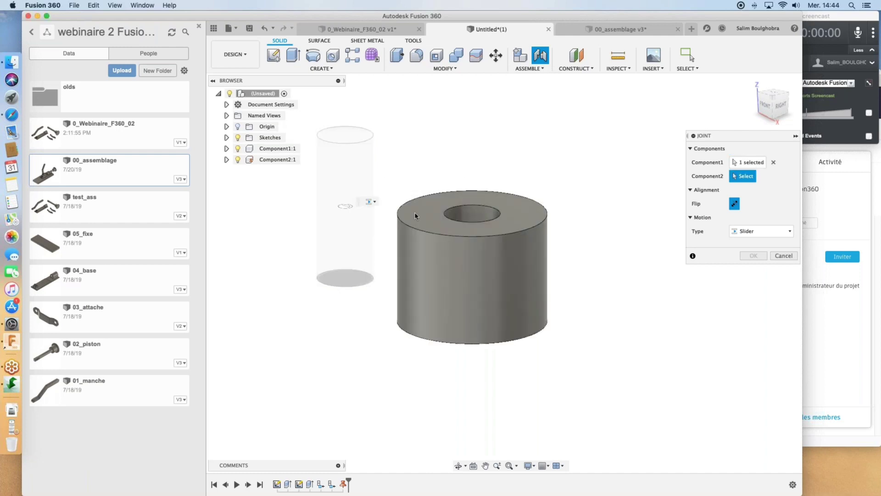
left_click(472, 269)
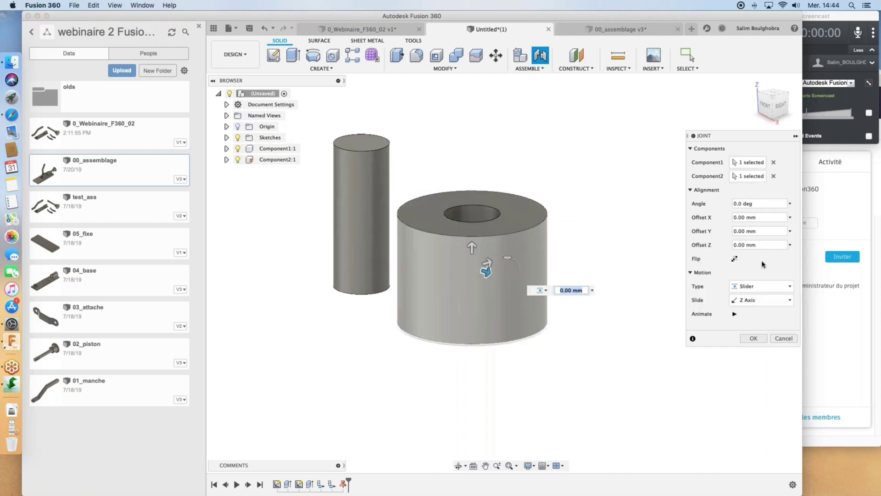
Set the joint's motion type to Cylindrical about the Z axis, preview the combined sliding and rotation, and accept the joint.
left_click(757, 295)
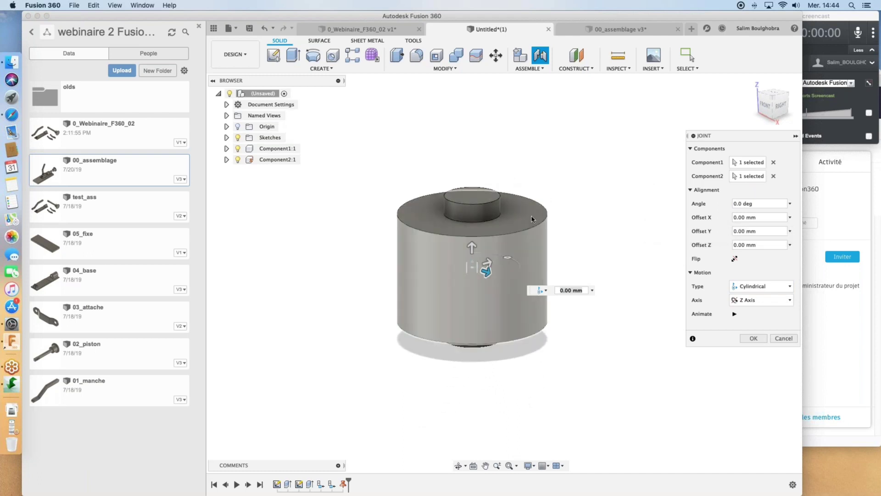
left_click(514, 263)
mouse_move(515, 265)
left_mouse_down()
mouse_move(513, 276)
mouse_move(484, 278)
mouse_move(513, 273)
mouse_move(518, 266)
mouse_move(492, 256)
mouse_move(507, 257)
left_mouse_up()
left_click(734, 314)
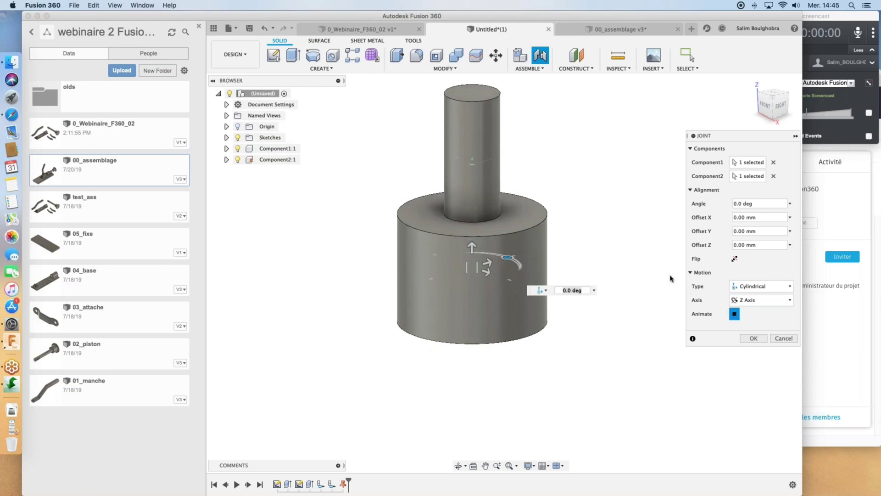
middle_click_drag(661, 275, 626, 286, "shift")
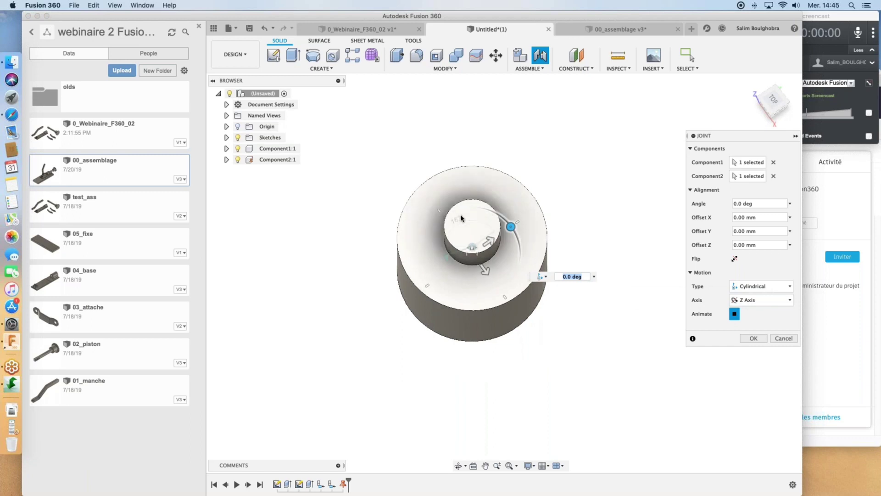
scroll(474, 240, "up", 5)
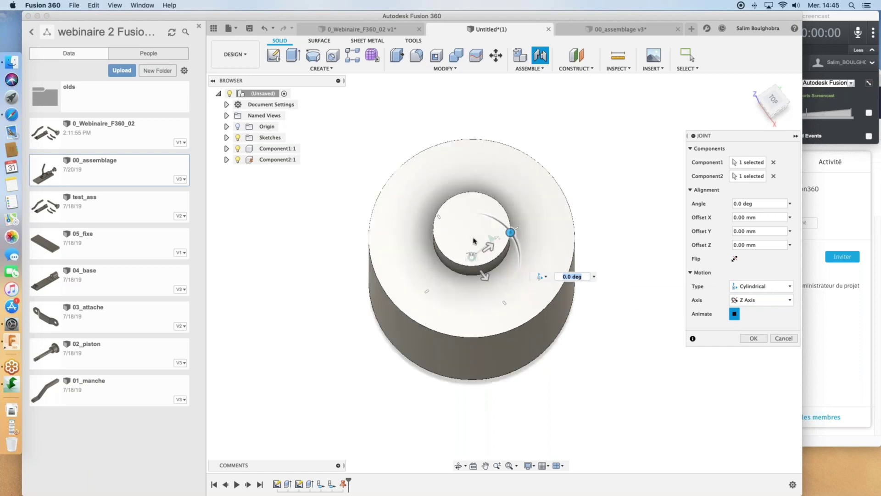
scroll(474, 241, "up", 3)
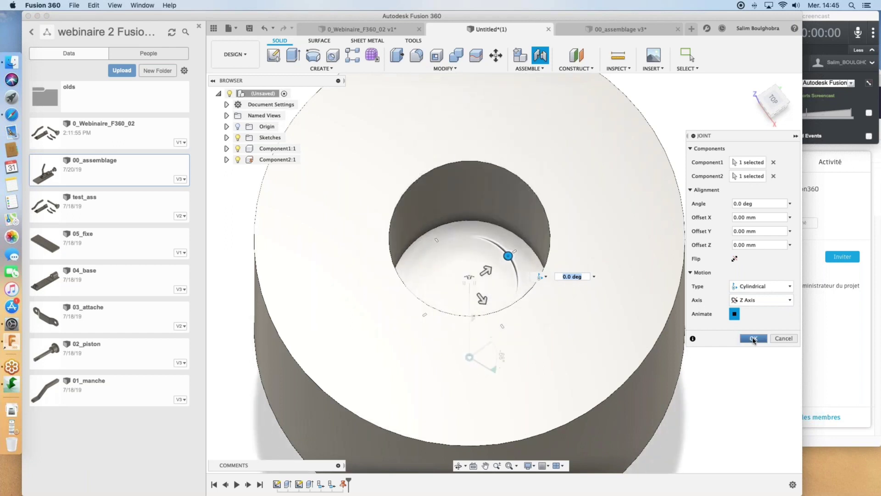
left_click(753, 338)
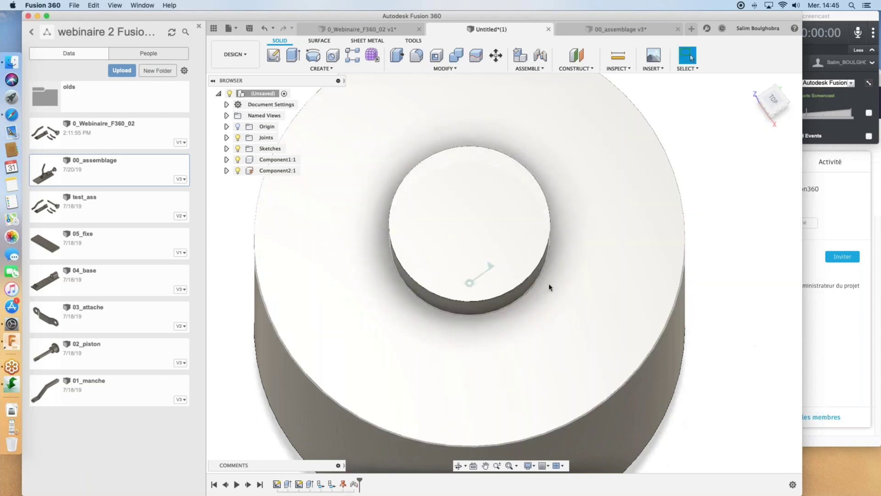
Review the motion limits offered for the cylindrical joint and leave them unset.
right_click(470, 281)
left_click(482, 352)
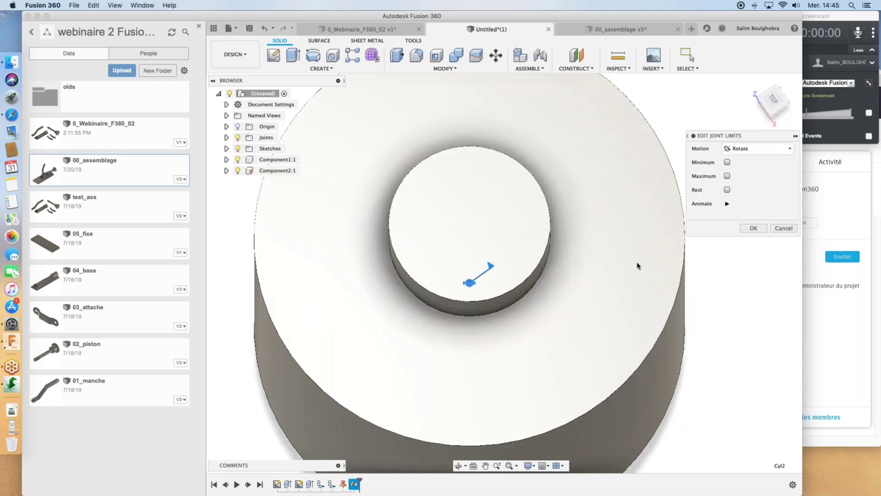
left_click(783, 228)
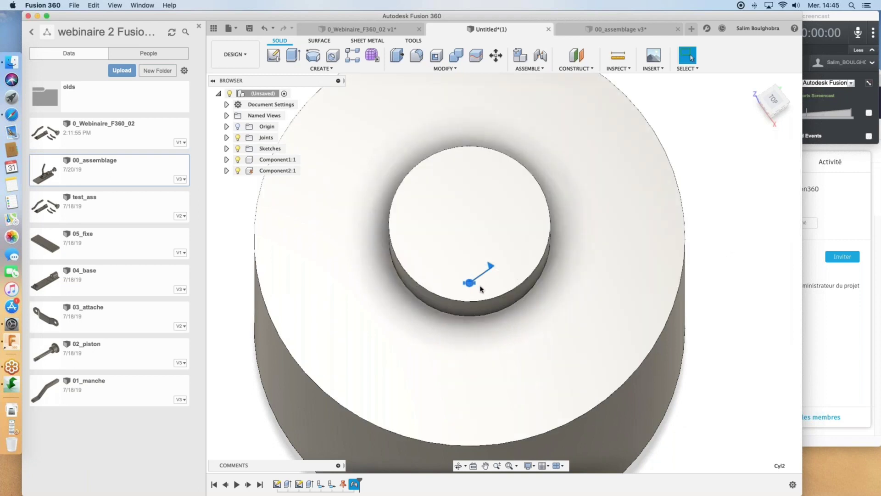
Set up a Planar joint from the pin's top face centre to the ring's upper hole centre, continuing despite the existing joint.
scroll(481, 288, "down", 1)
scroll(481, 289, "down", 3)
middle_click_drag(483, 289, 490, 261, "shift")
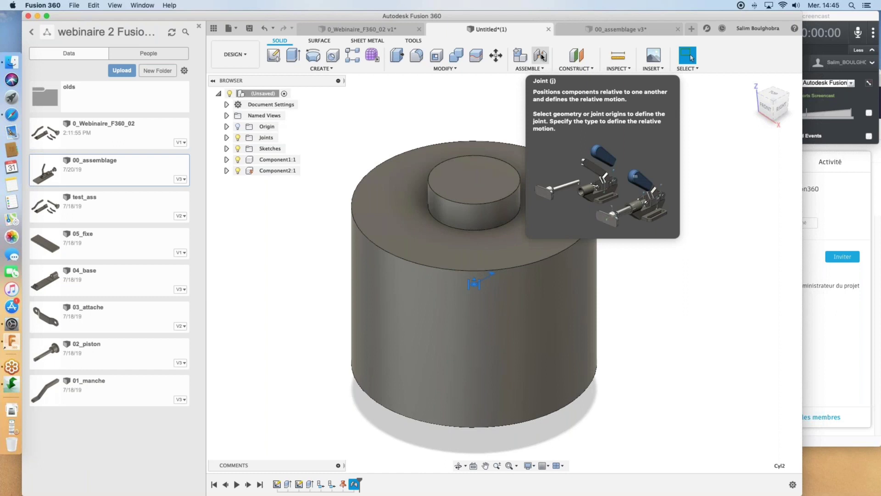
left_click(541, 56)
left_click(739, 231)
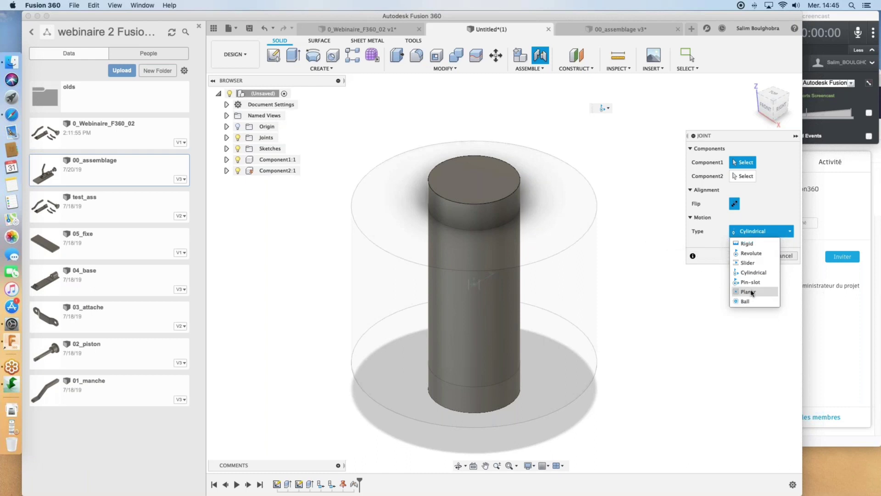
left_click(753, 293)
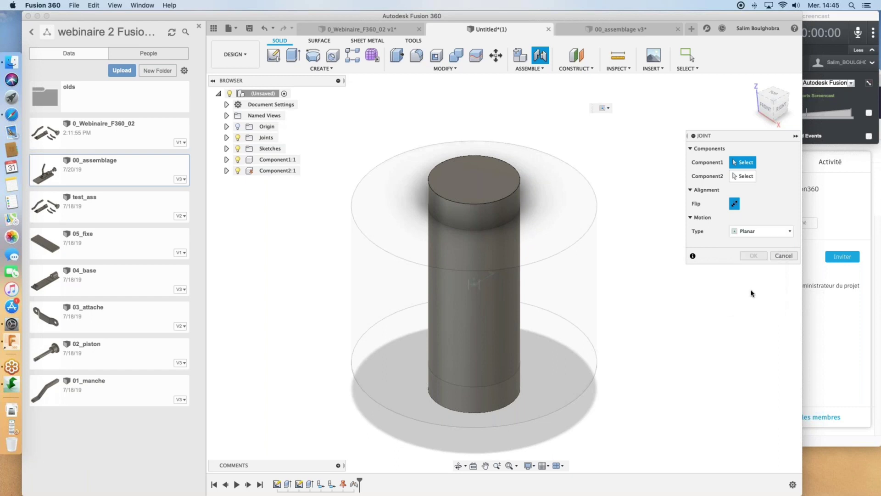
left_click(486, 183)
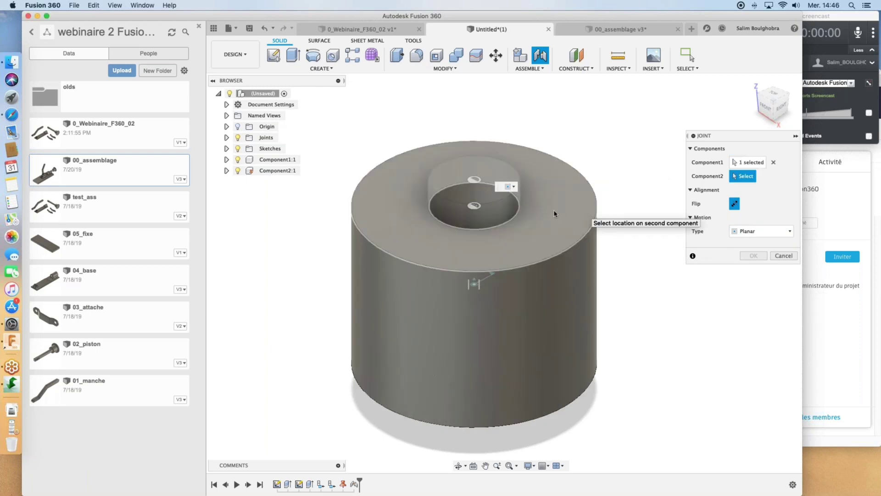
left_click(475, 205)
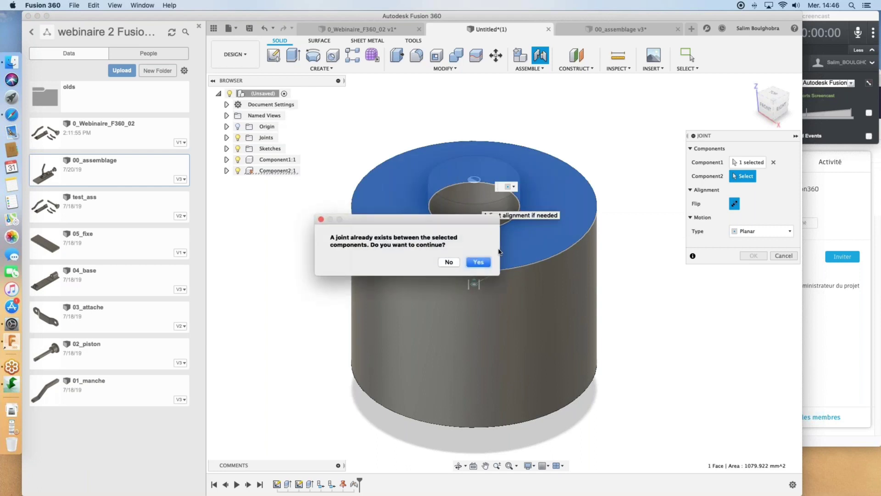
left_click(472, 259)
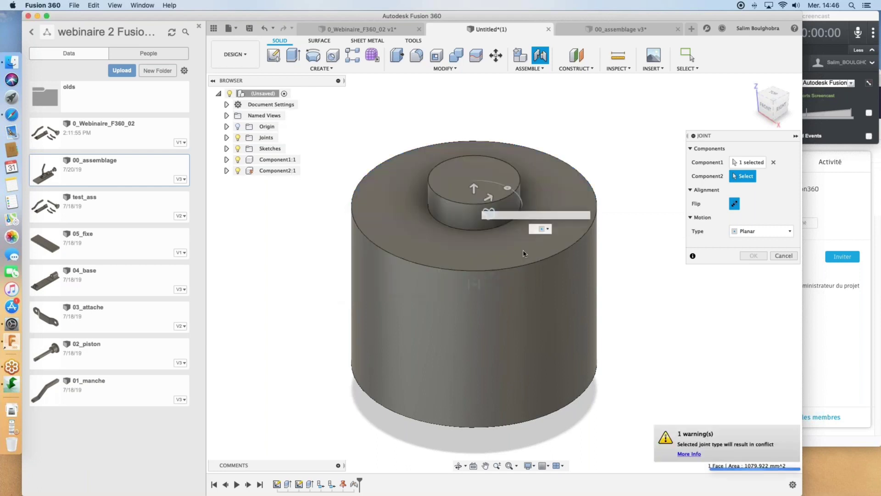
left_click(474, 202)
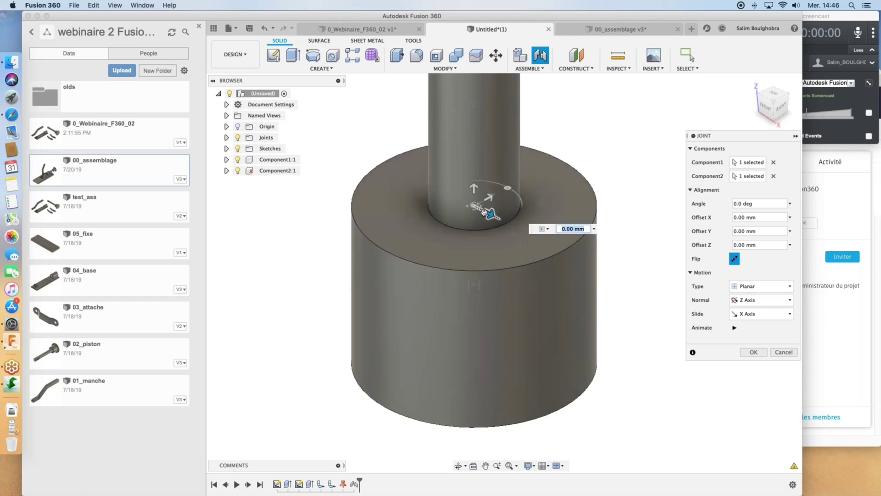
Preview the planar joint's motion in both flip orientations, then cancel the joint.
left_click(734, 327)
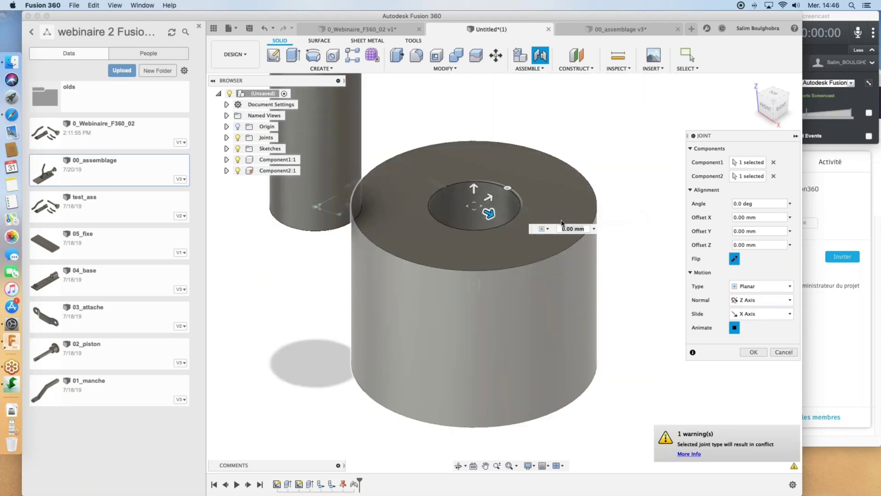
left_click(735, 327)
left_click(735, 259)
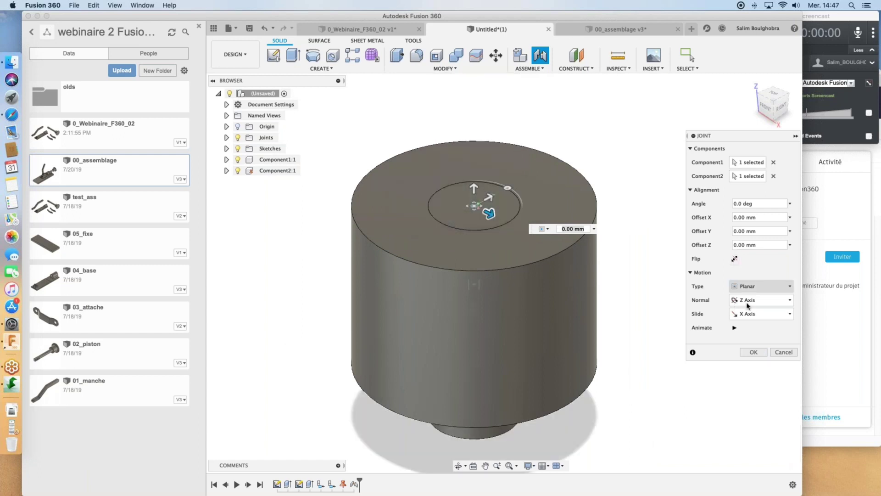
left_click(735, 327)
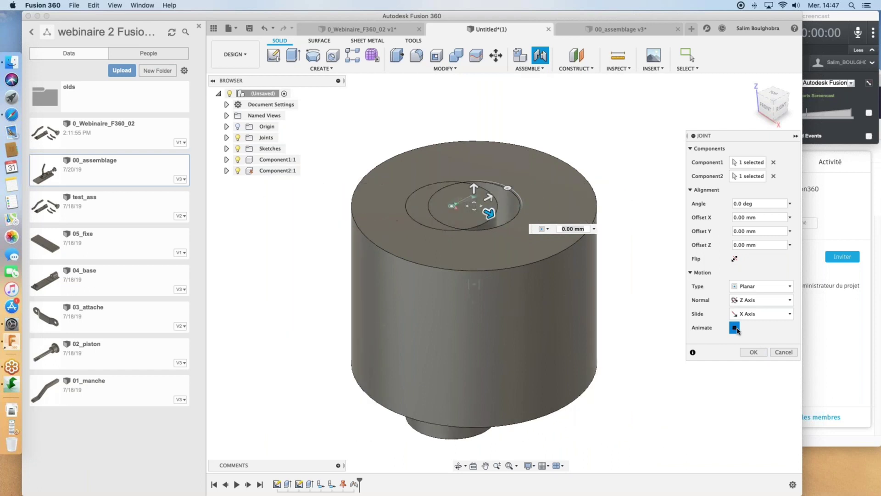
left_click(735, 328)
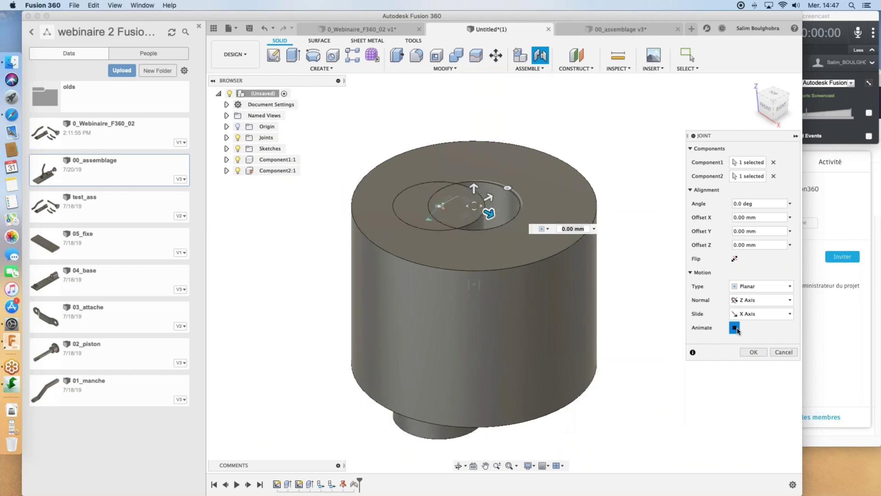
left_click(734, 259)
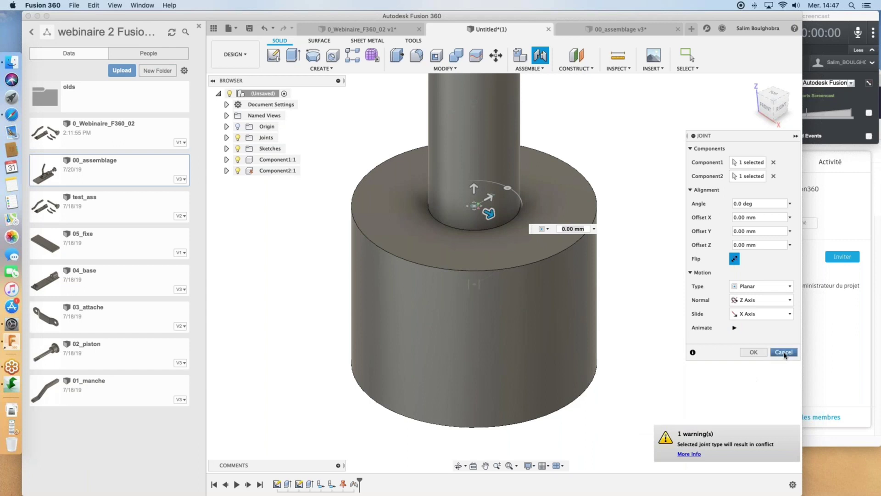
left_click(771, 354)
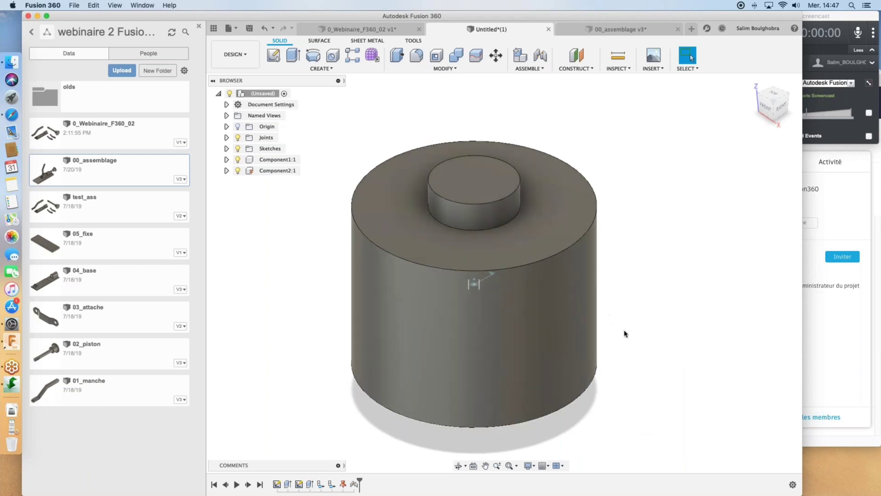
Create a new design and start a sketch on the horizontal origin plane.
scroll(625, 334, "up", 2)
scroll(626, 334, "down", 3)
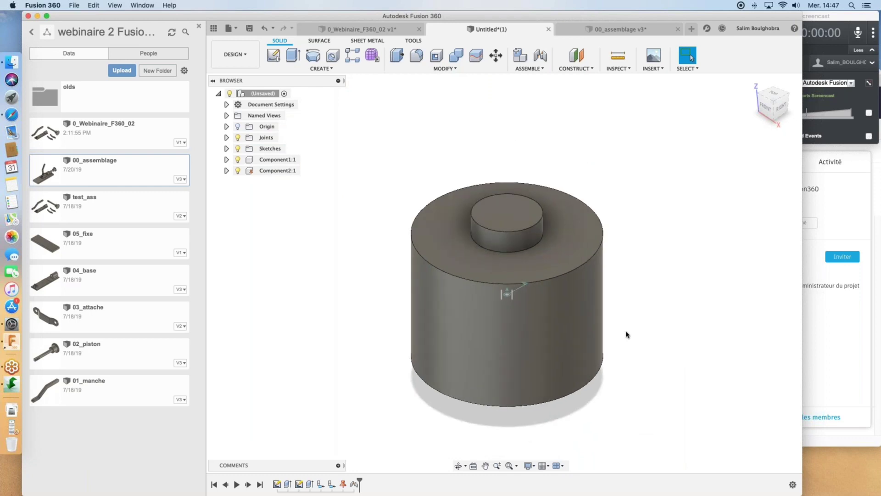
left_click_drag(651, 165, 388, 406)
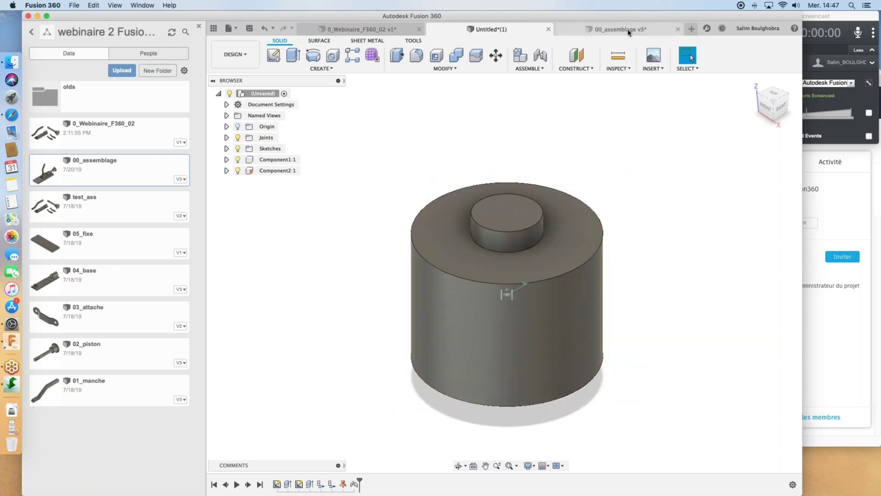
left_click(628, 32)
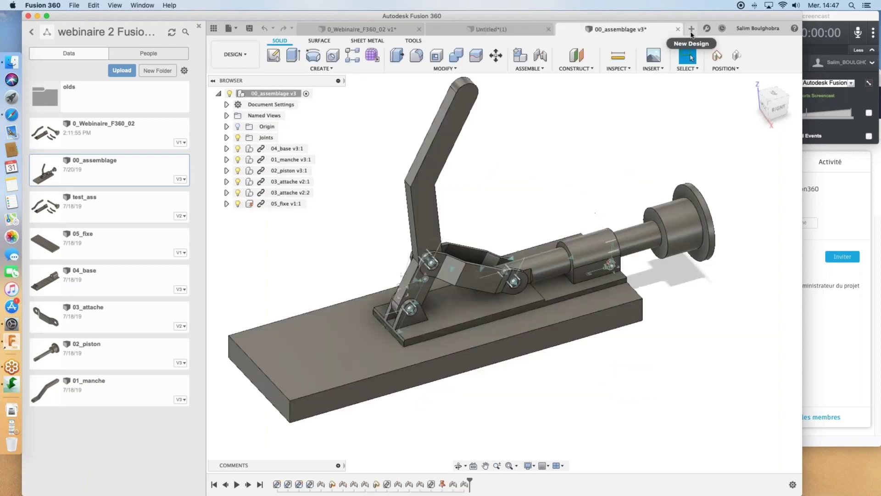
left_click(691, 28)
left_click(279, 57)
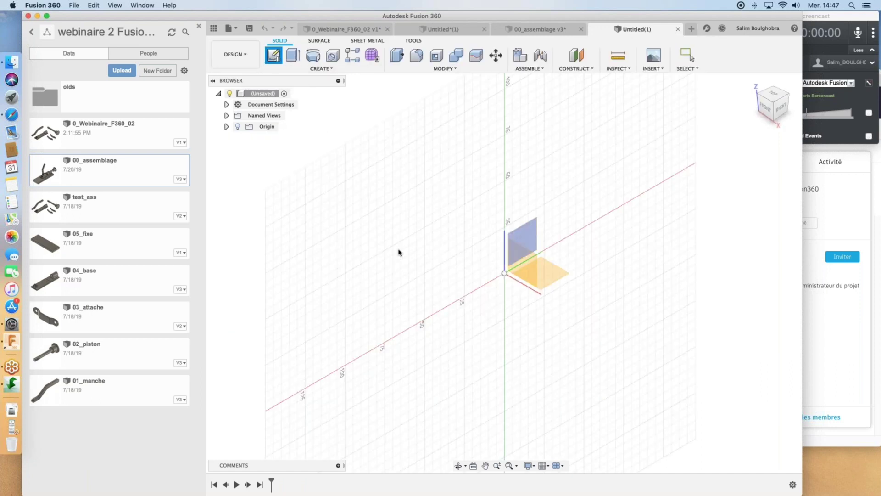
left_click(550, 271)
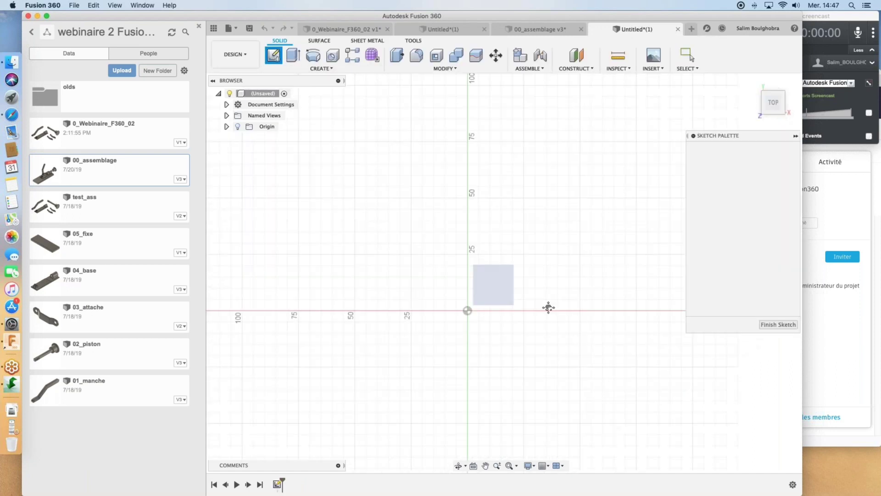
Draw a two-point rectangle about 95 by 58 mm with one corner at the origin.
left_click(327, 68)
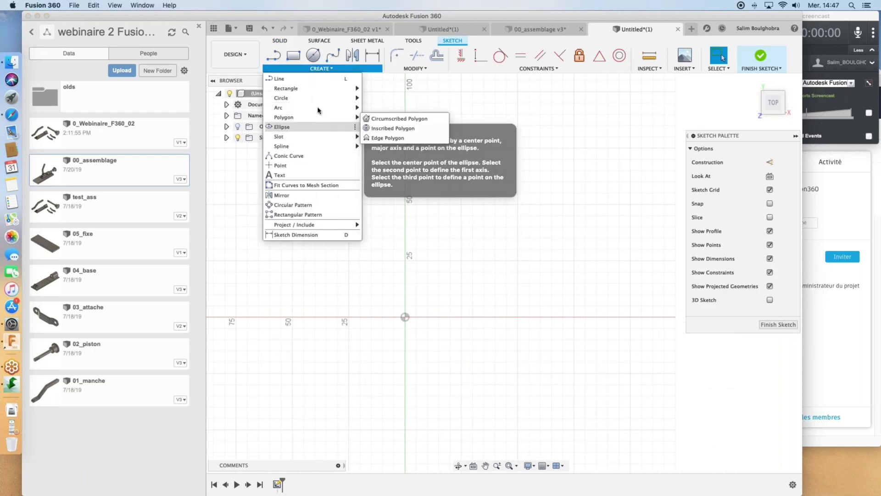
mouse_move(349, 89)
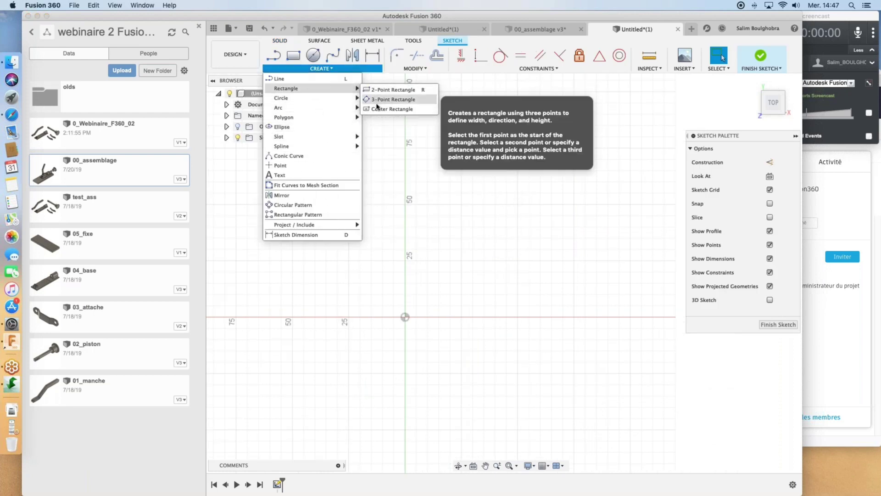
left_click(390, 89)
left_click(405, 317)
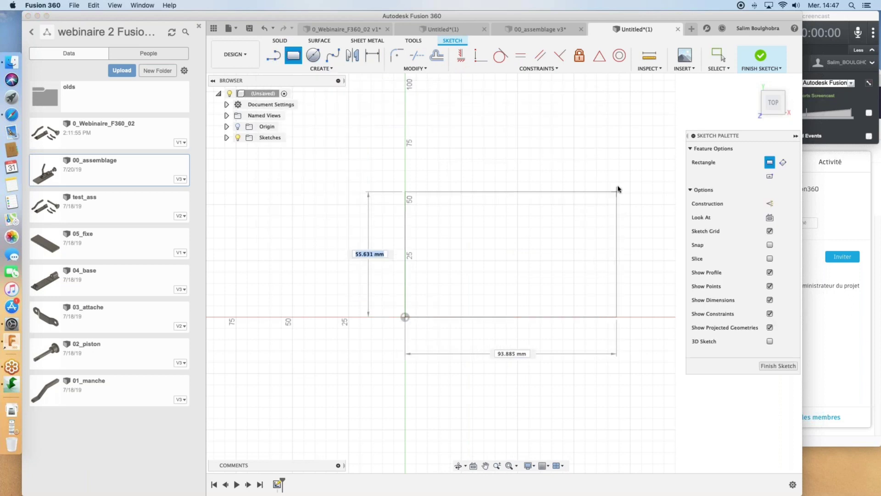
left_click(618, 188)
Dimension the rectangle to 100 mm wide and 60 mm high.
key("d")
left_click(468, 187)
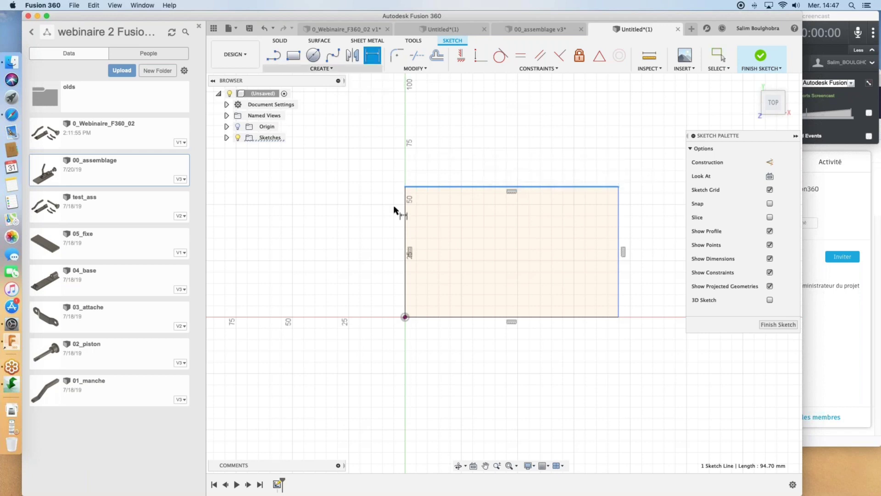
left_click(406, 250)
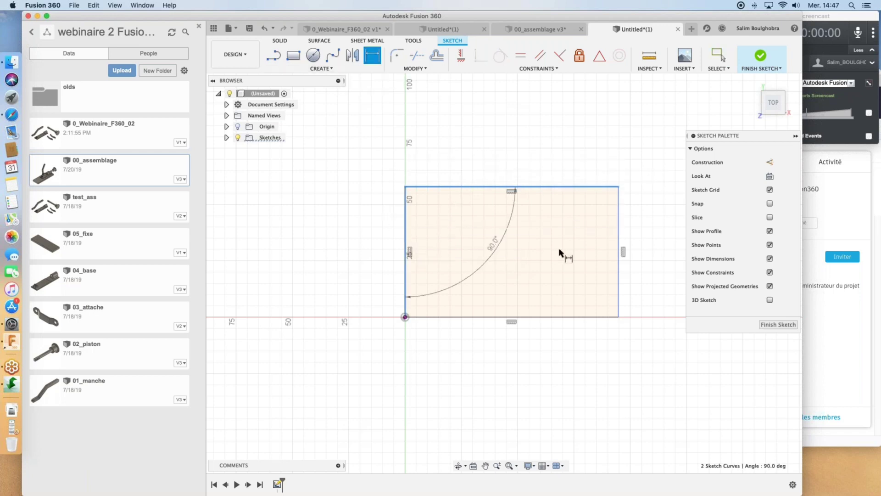
left_click(618, 248)
left_click(527, 147)
type("100")
key("Return")
left_click(476, 187)
left_click(472, 317)
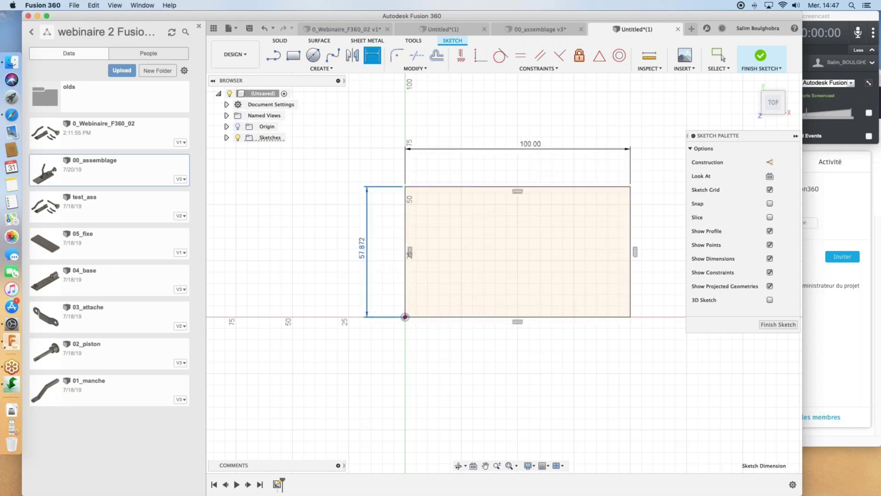
left_click(367, 250)
type("60")
key("Return")
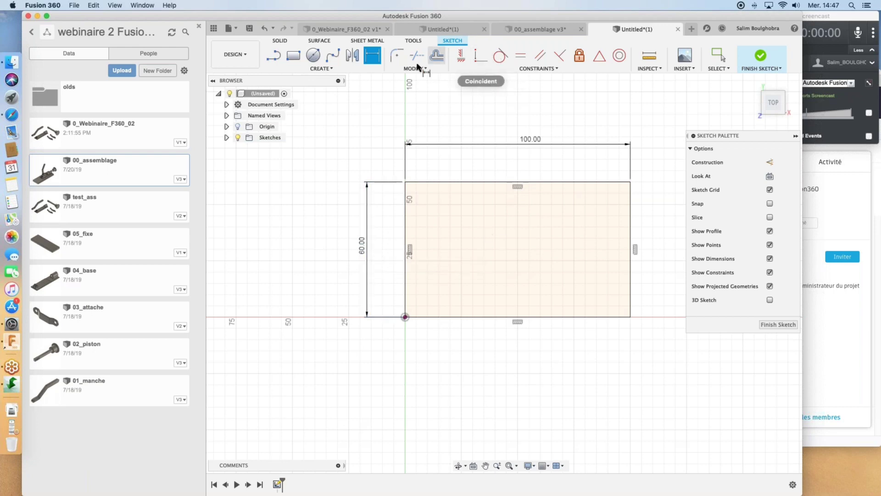
Fillet all four corners of the rectangle with a 20 mm radius.
left_click(397, 57)
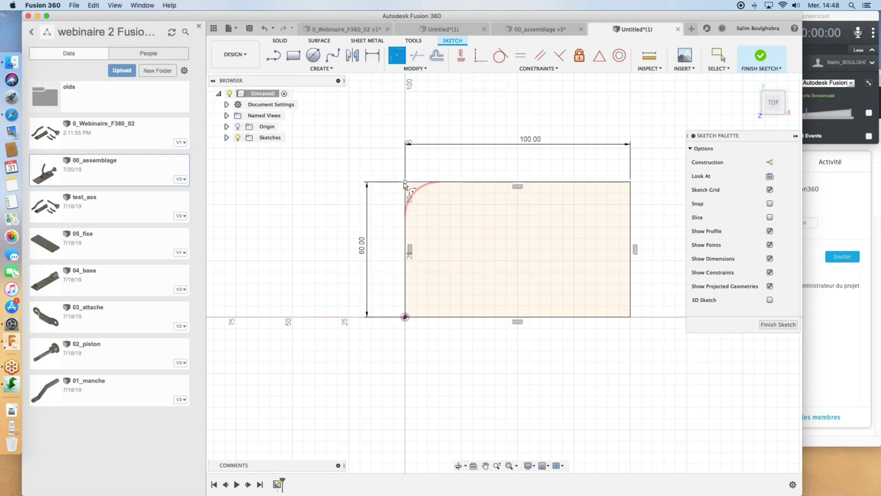
left_click(406, 182)
left_click(631, 184)
left_click(630, 315)
left_click(407, 315)
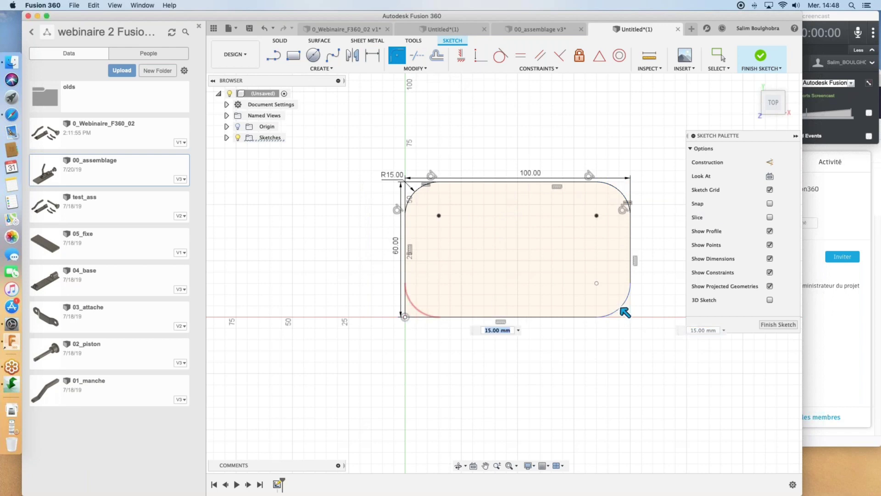
type("20")
key("Return")
Offset the whole rounded outline 10 mm inward.
left_click(434, 57)
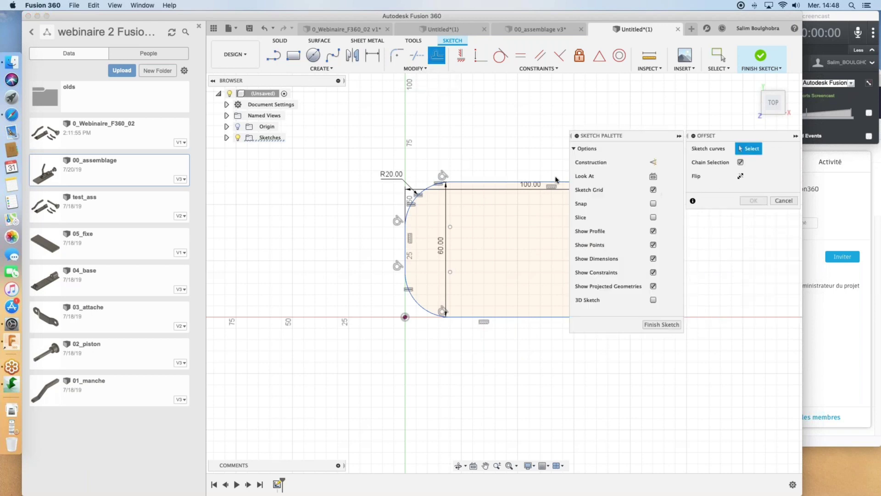
left_click(501, 184)
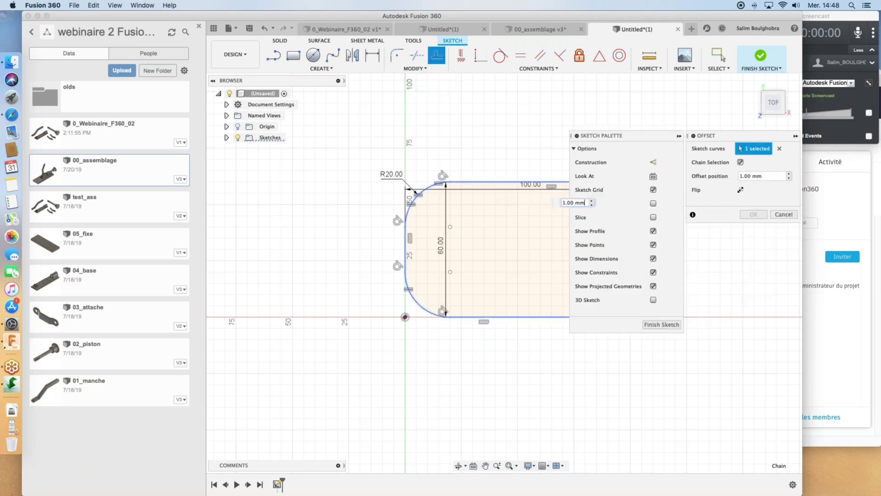
left_click_drag(494, 180, 496, 212)
key("BackSpace")
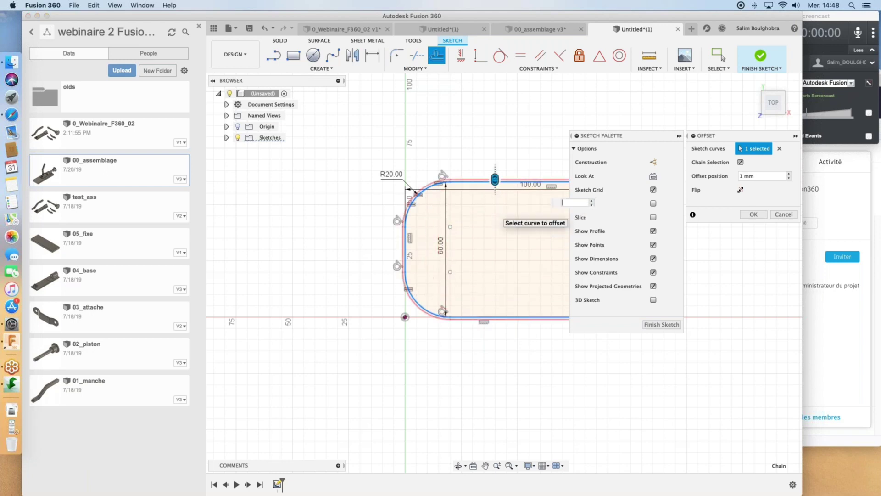
key("Return")
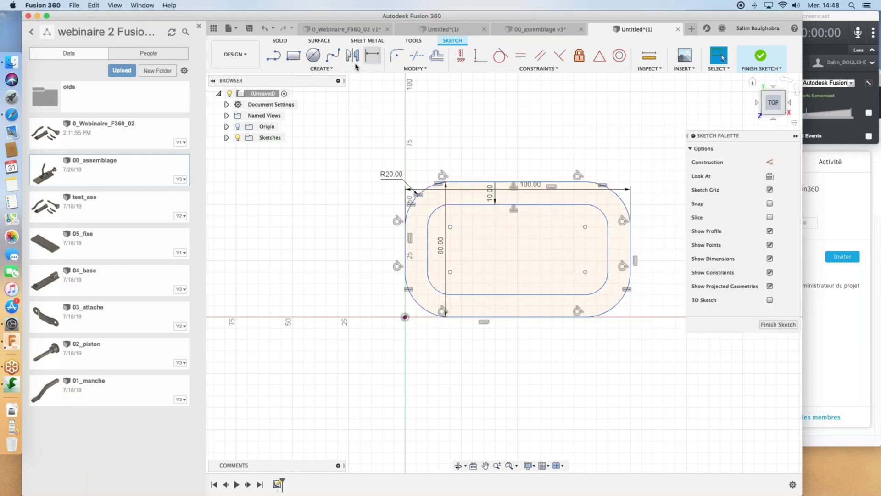
Finish the sketch and extrude the band between the two outlines symmetrically as a new body with a distance of 20 mm.
middle_click_drag(463, 123, 374, 115, "shift")
right_click_drag(375, 114, 370, 202)
middle_click_drag(370, 203, 329, 120, "shift")
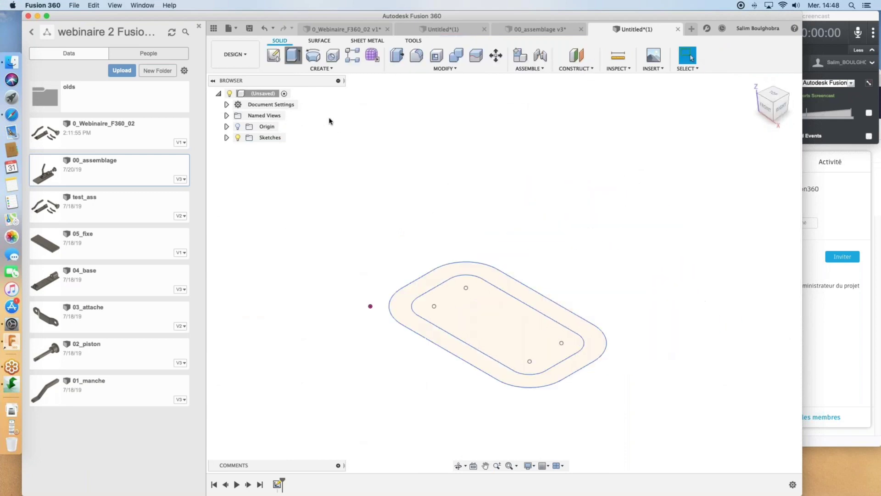
key("e")
left_click(408, 294)
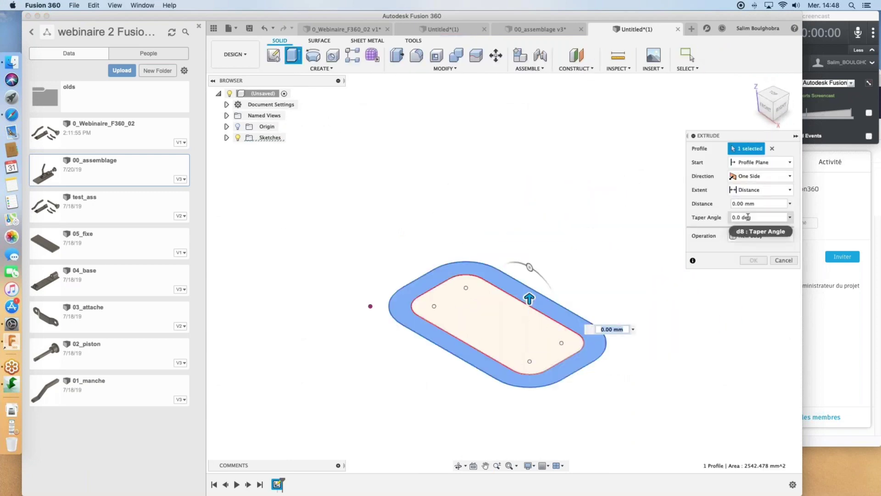
left_click(757, 177)
left_click(755, 213)
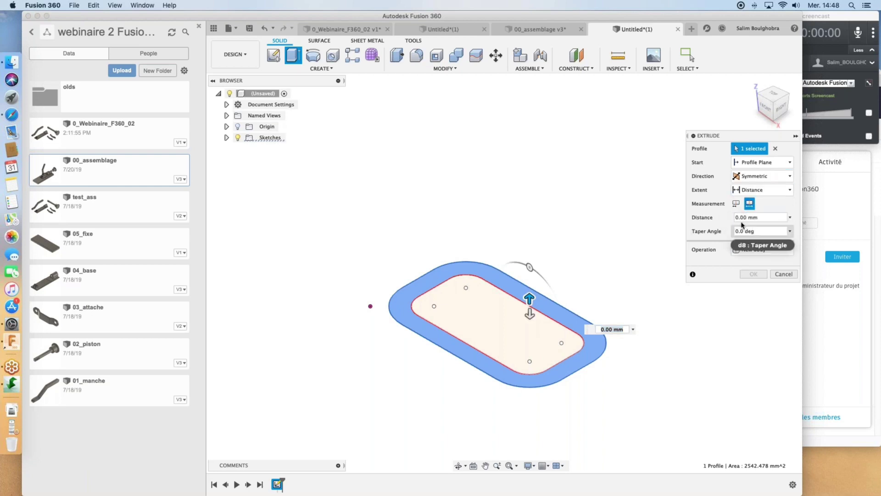
left_click_drag(739, 218, 735, 218)
type("20")
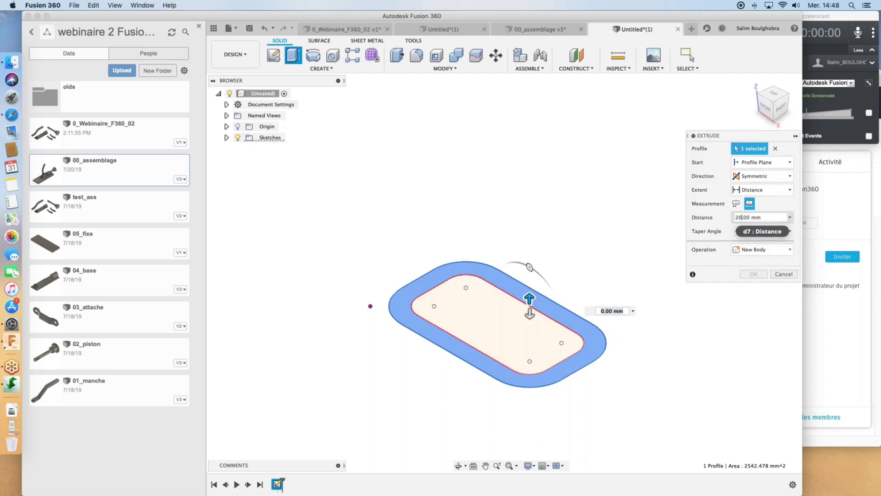
key("Return")
middle_click_drag(597, 239, 555, 329)
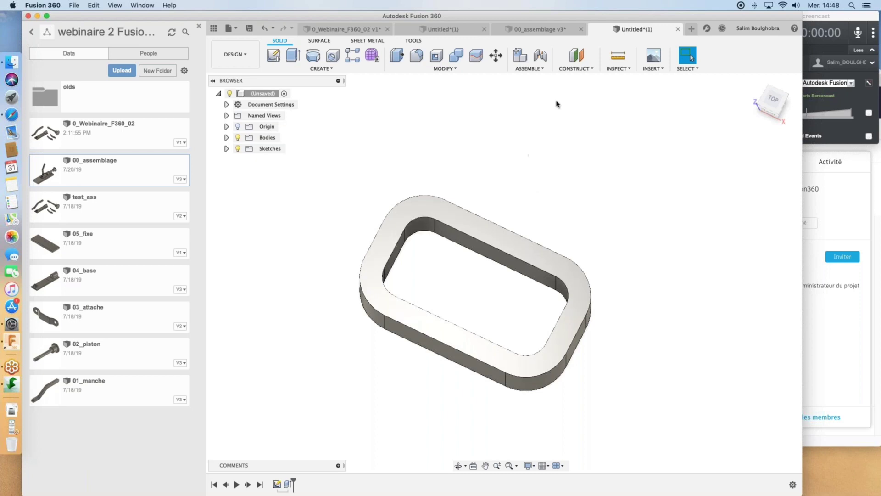
Close the rounded frame design without saving it and bring up the 0_Webinaire_F360_02 design.
left_click(678, 30)
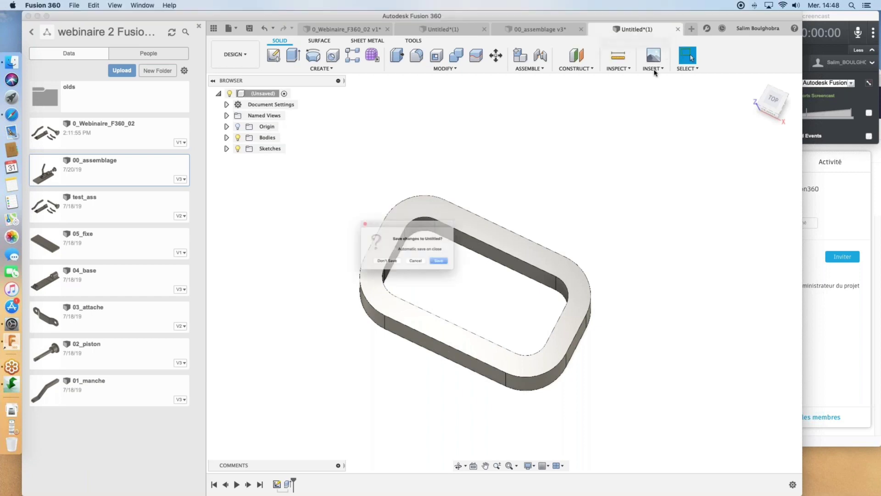
left_click(387, 271)
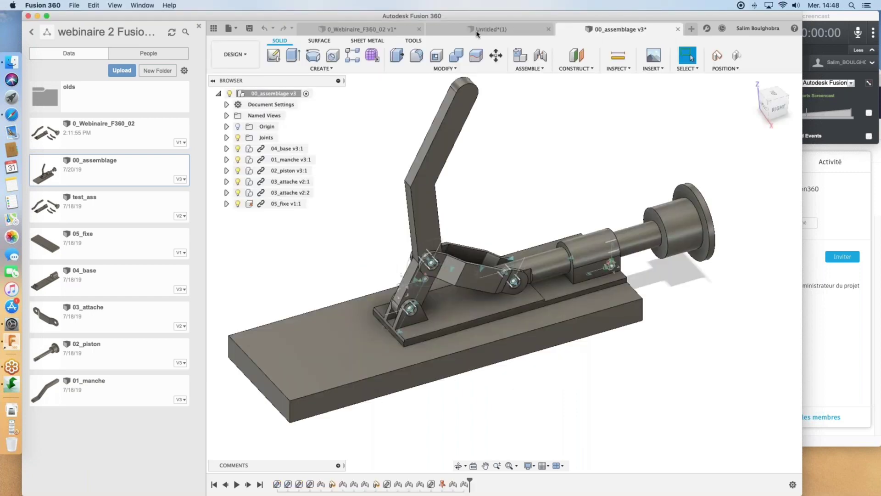
left_click(365, 30)
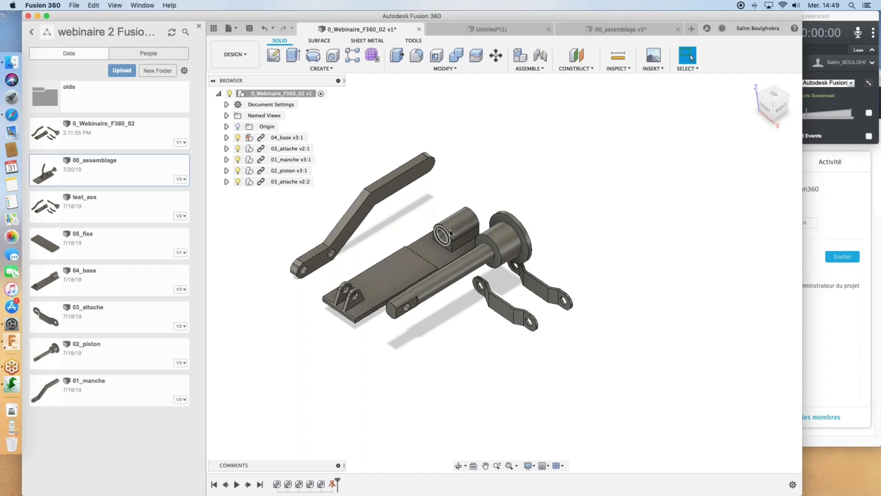
Start a joint with the Cylindrical motion type.
left_click(540, 56)
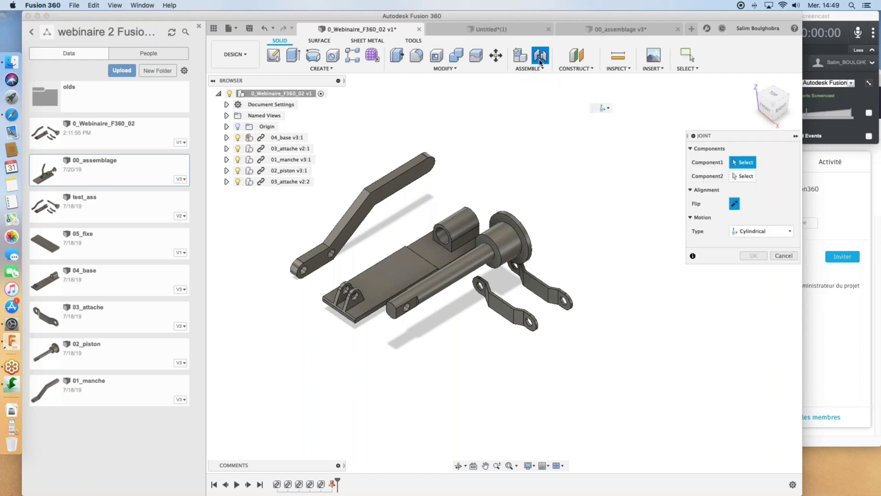
left_click(753, 232)
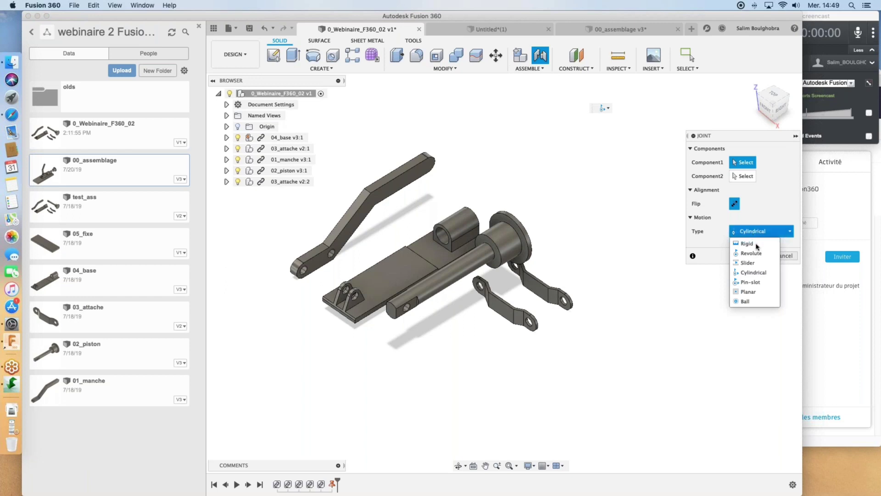
left_click(762, 273)
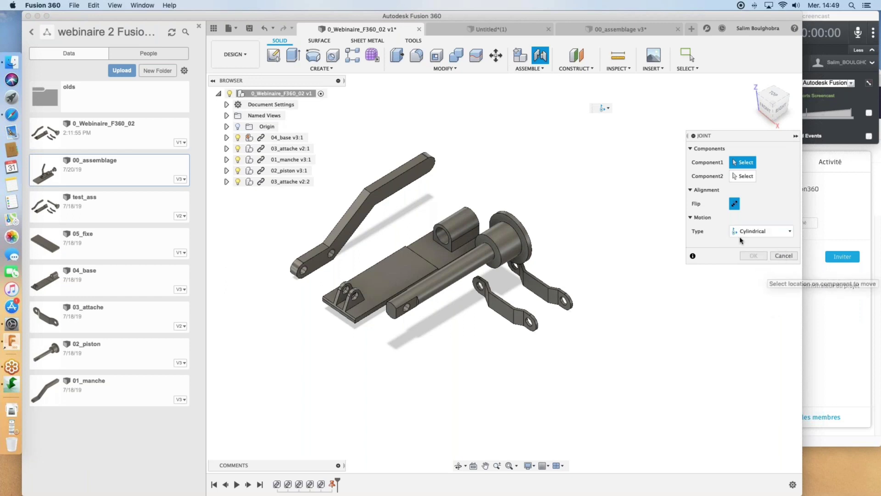
scroll(445, 240, "up", 2)
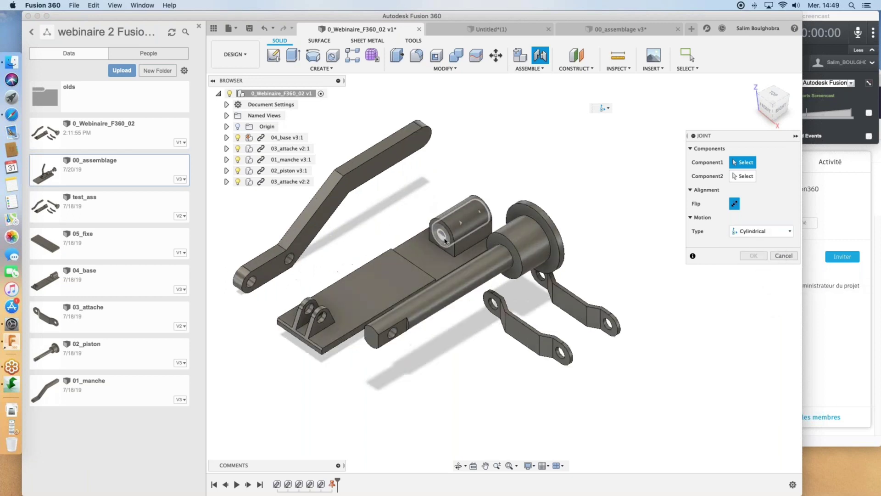
scroll(444, 240, "up", 1)
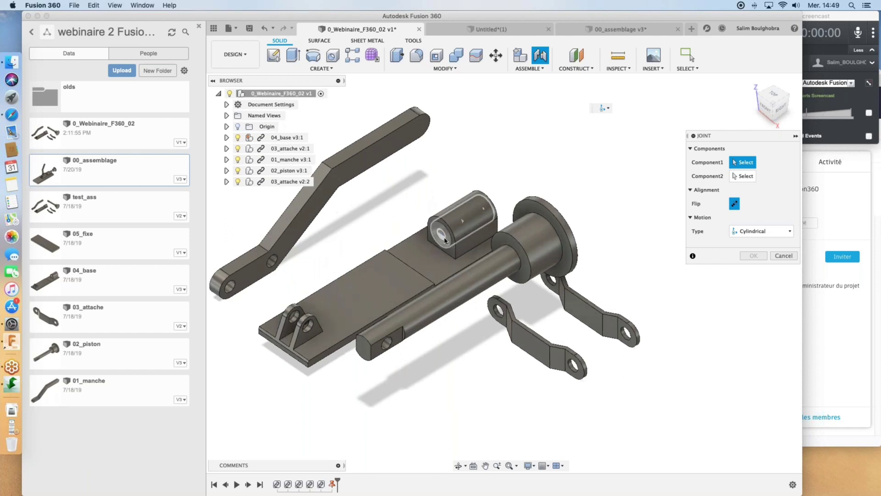
scroll(444, 240, "up", 2)
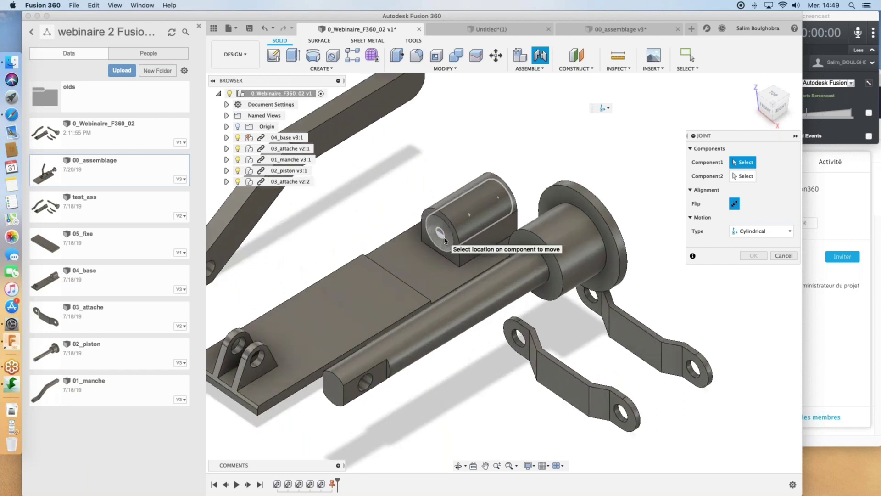
scroll(445, 240, "up", 2)
left_click(439, 231)
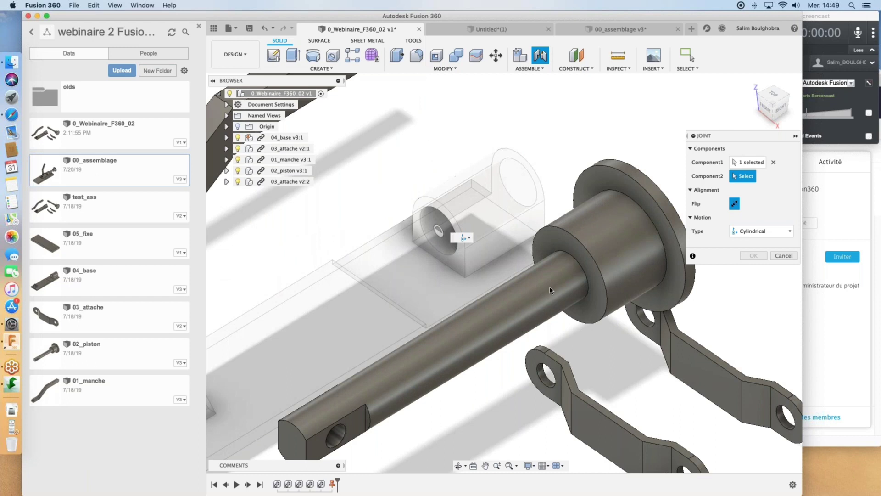
left_click(572, 278)
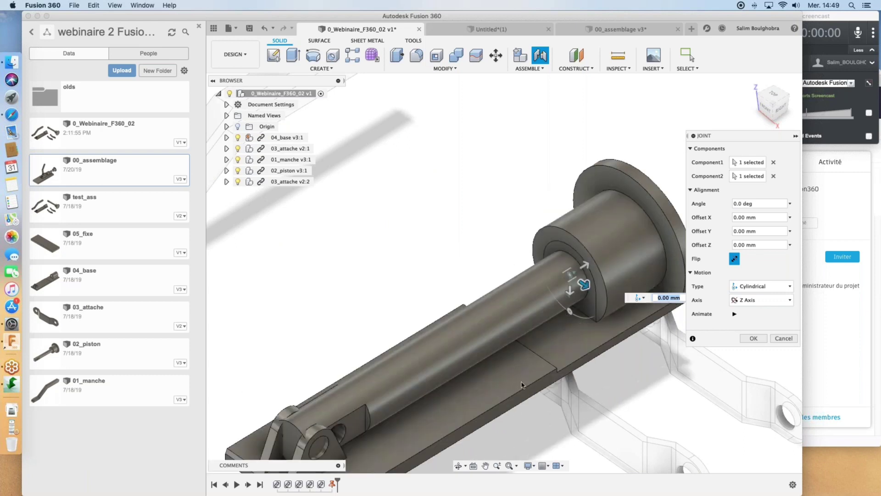
scroll(521, 384, "down", 5)
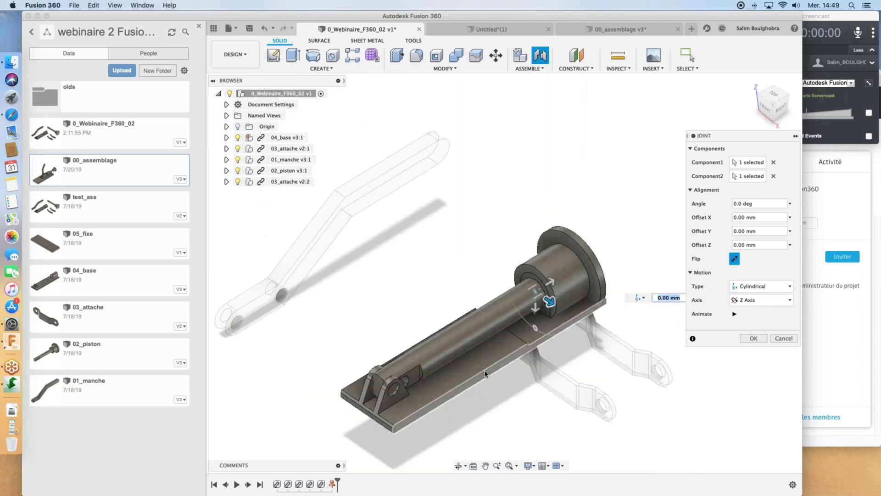
left_click(774, 177)
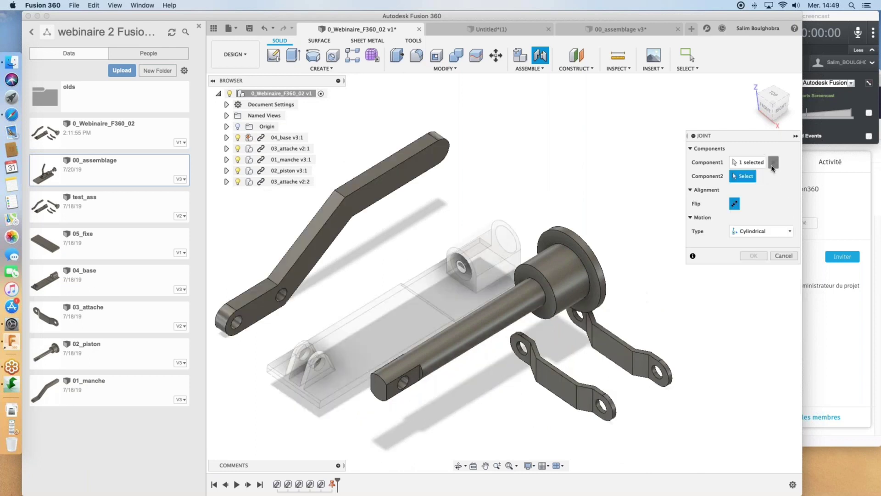
left_click(774, 162)
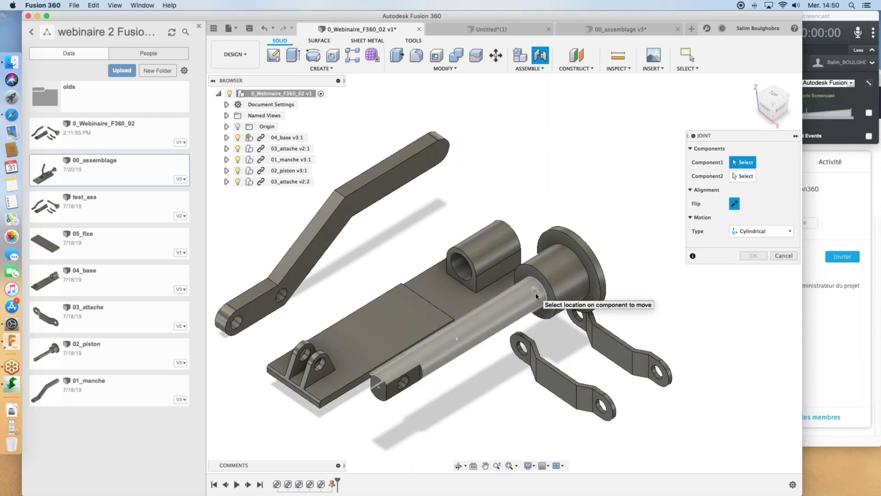
Join the piston to the base cylindrically, matching the shaft's collar end to the outer end of the base's bore.
left_click(539, 294)
middle_click_drag(613, 299, 560, 294, "shift")
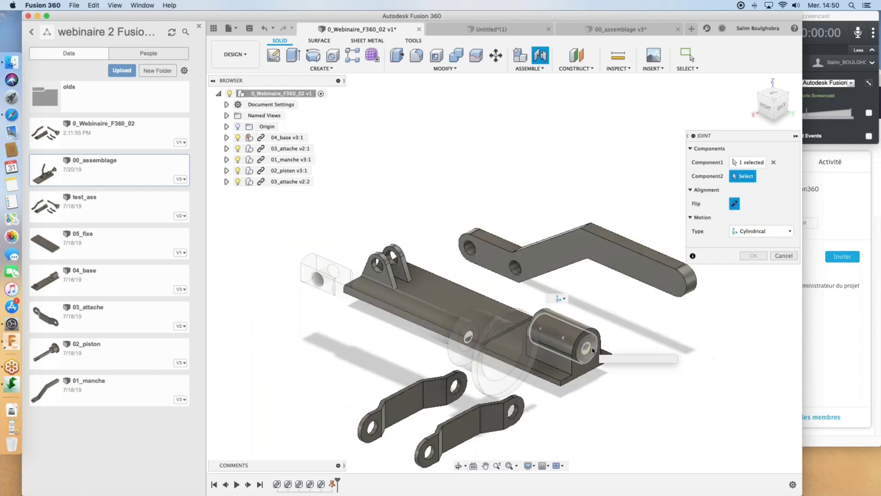
left_click(593, 350)
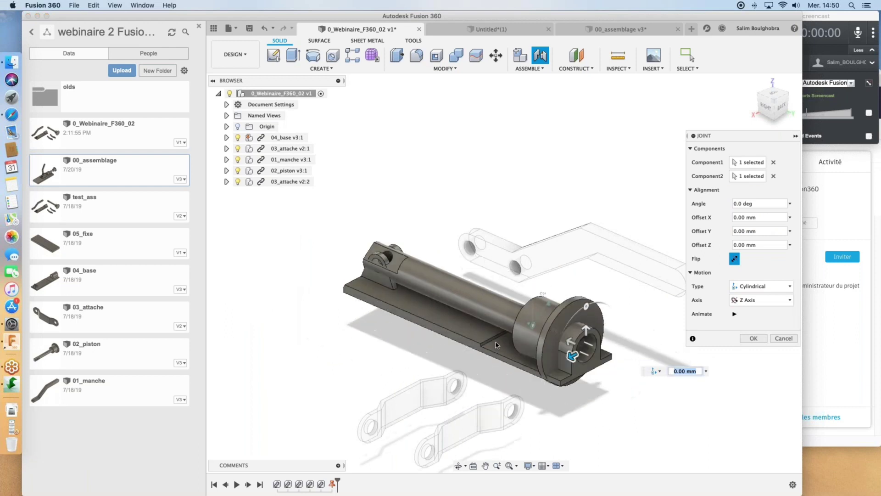
middle_click_drag(389, 344, 463, 353, "shift")
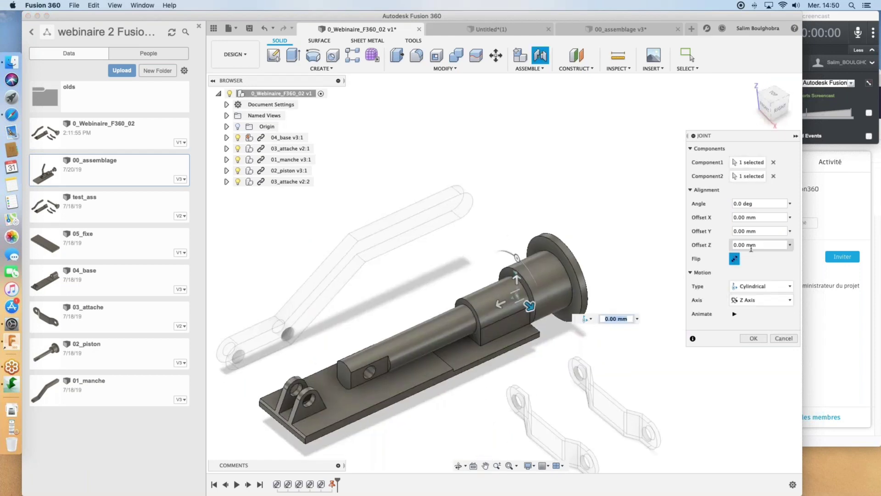
left_click(755, 338)
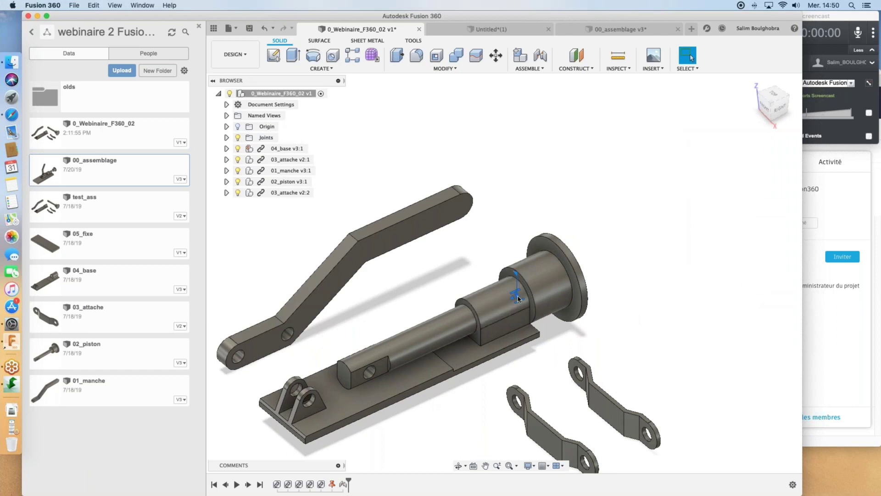
Open the joint limits of the cylindrical joint between piston and base.
right_click(517, 296)
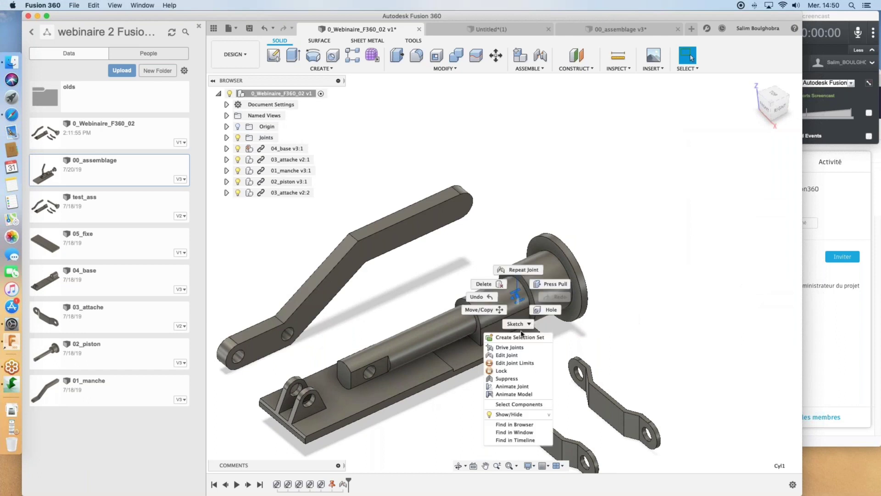
left_click(523, 363)
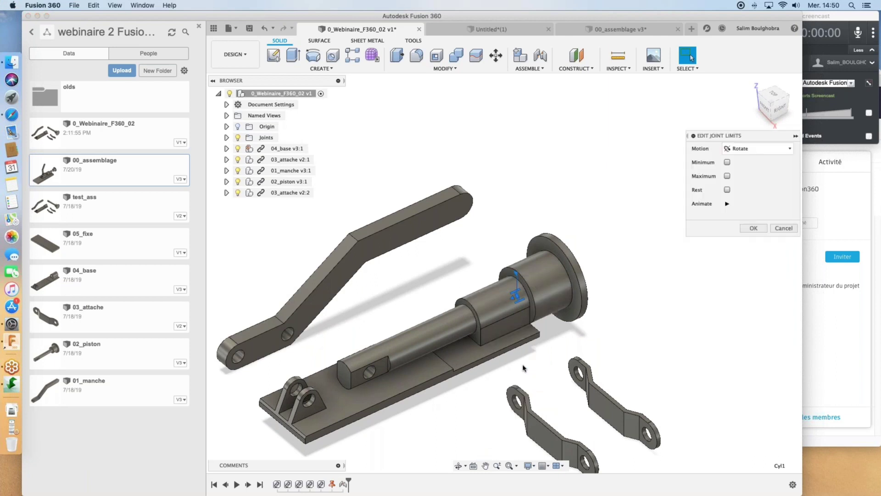
left_click(727, 162)
left_click(727, 190)
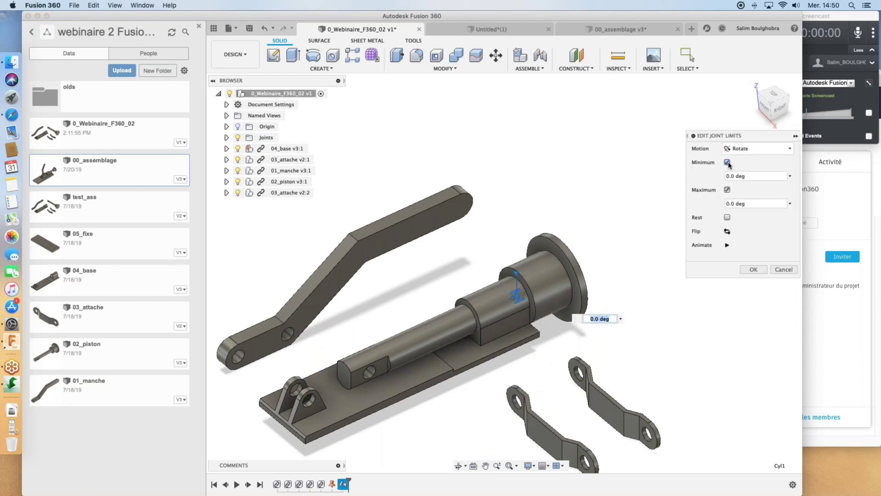
left_click(729, 204)
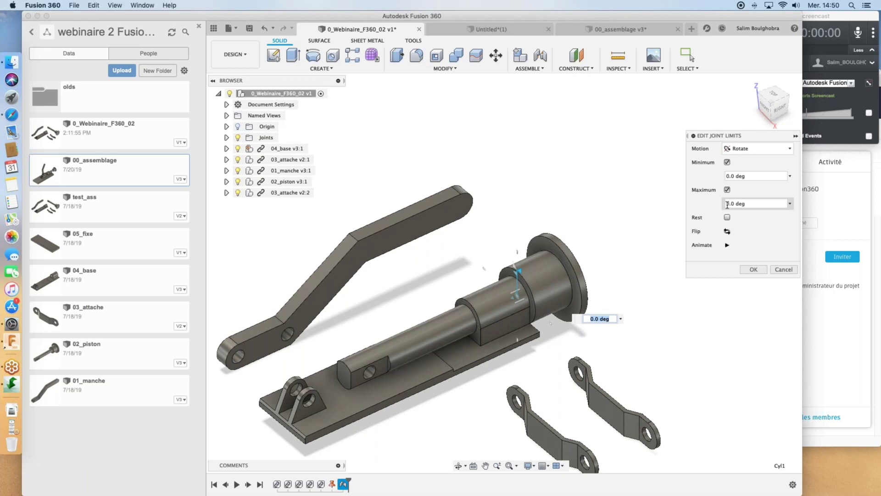
type("5")
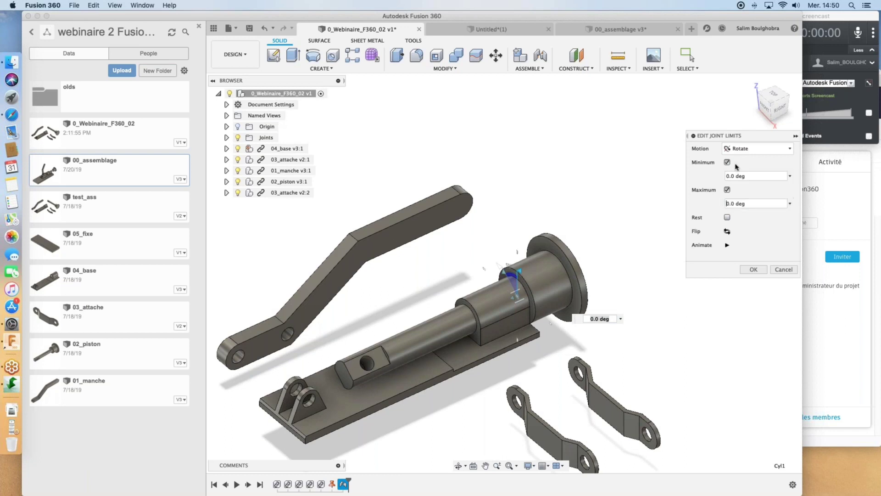
left_click(755, 148)
left_click(743, 171)
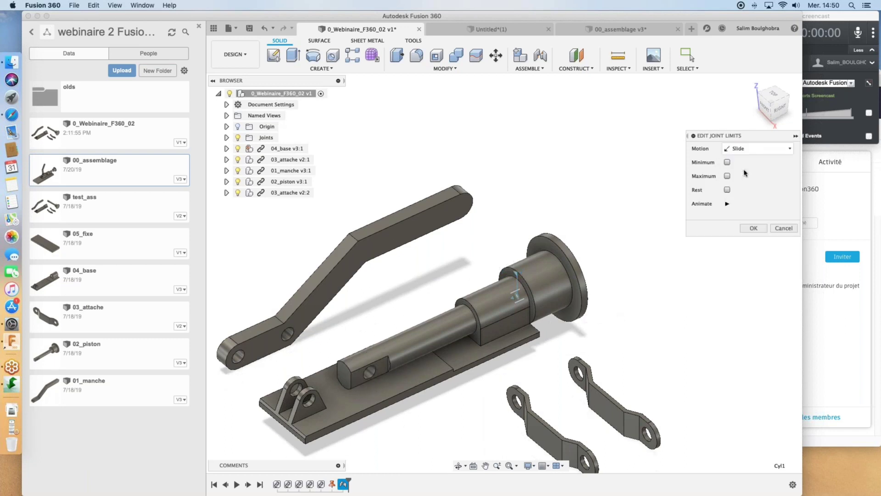
left_click(736, 152)
left_click(737, 162)
left_click(727, 163)
left_click(727, 189)
Enable minimum and maximum limits for the joint's Slide motion, set the maximum to -50 mm, and apply them.
left_click(736, 151)
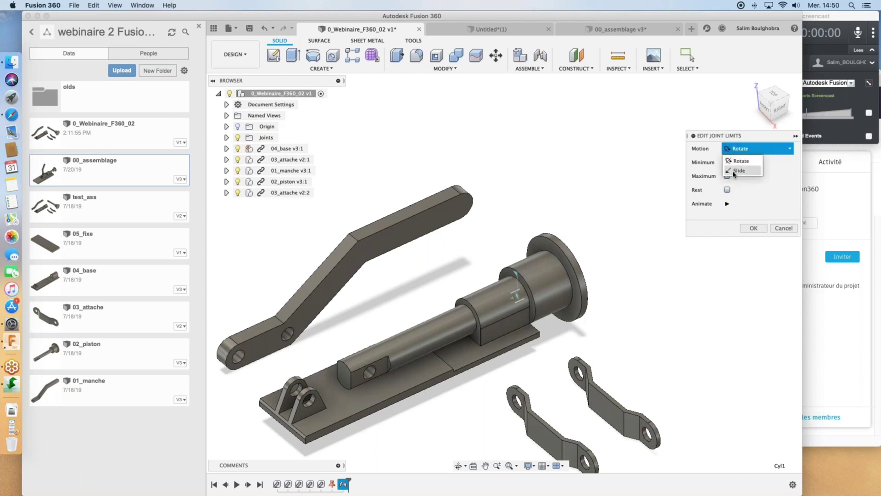
left_click(739, 172)
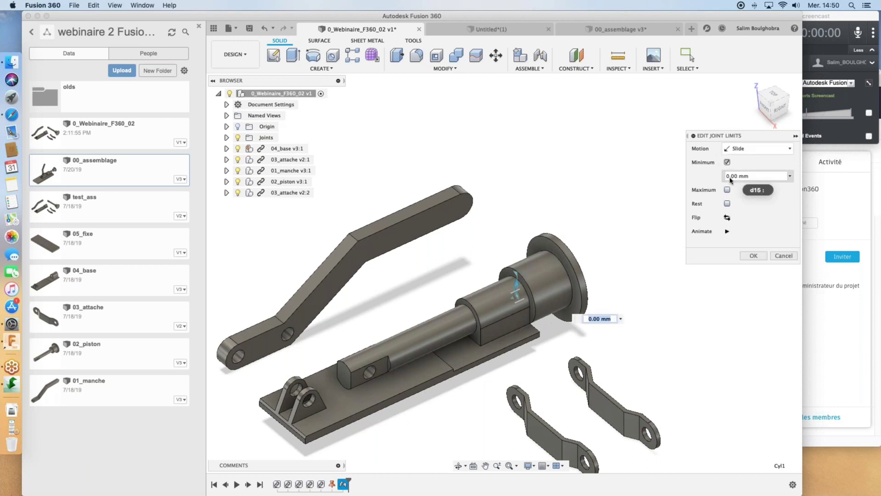
left_click(727, 190)
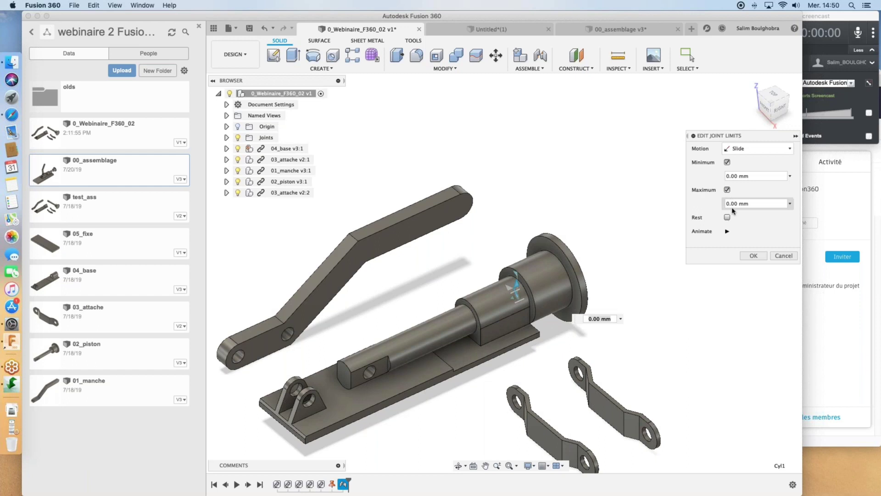
left_click(727, 204)
type("5")
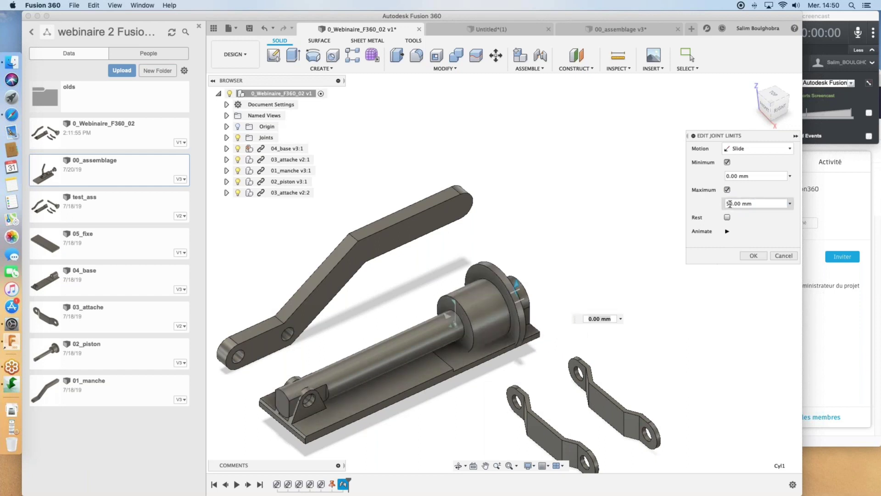
type("-")
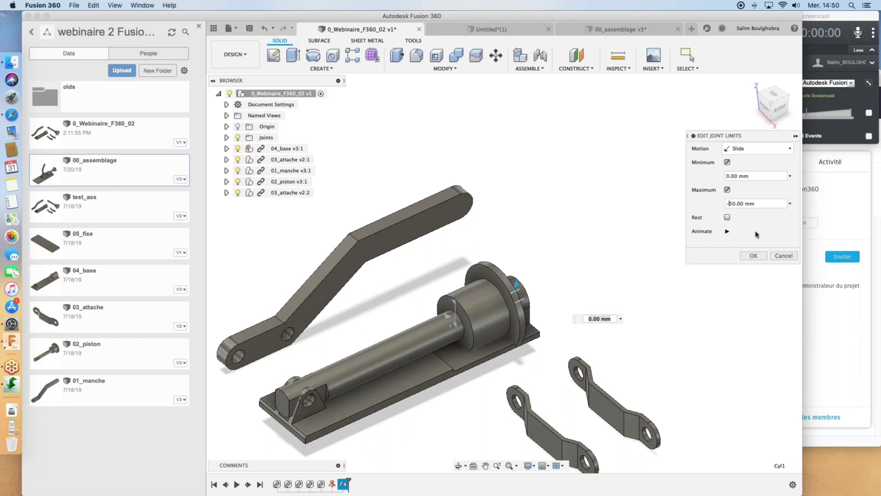
left_click(755, 255)
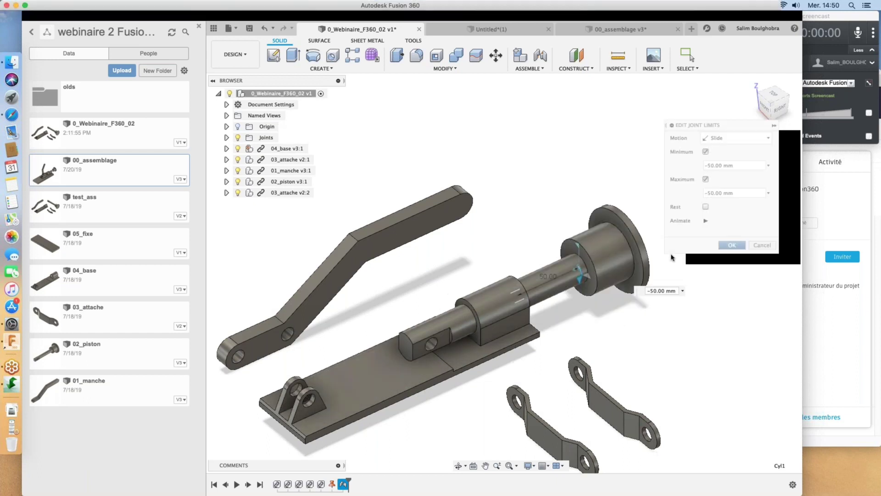
Animate the piston's cylindrical joint twice to check its motion, ending the animation each time.
middle_click_drag(646, 251, 578, 268, "shift")
right_click(577, 267)
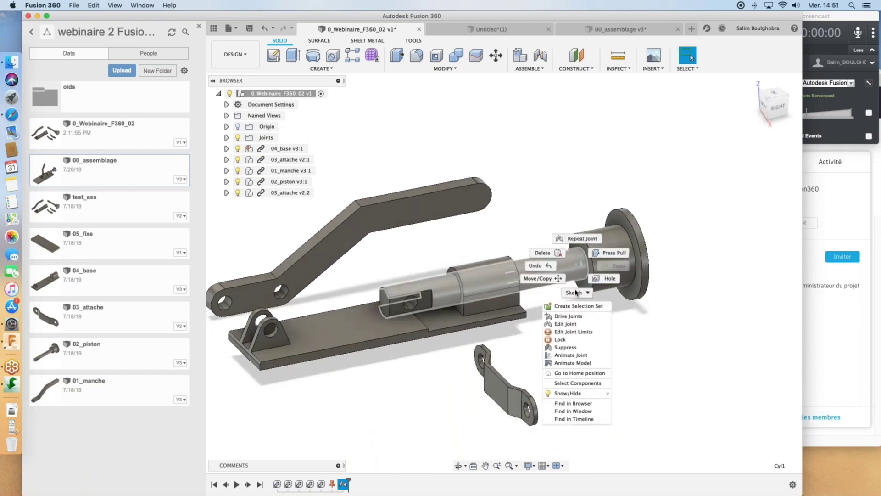
left_click(583, 356)
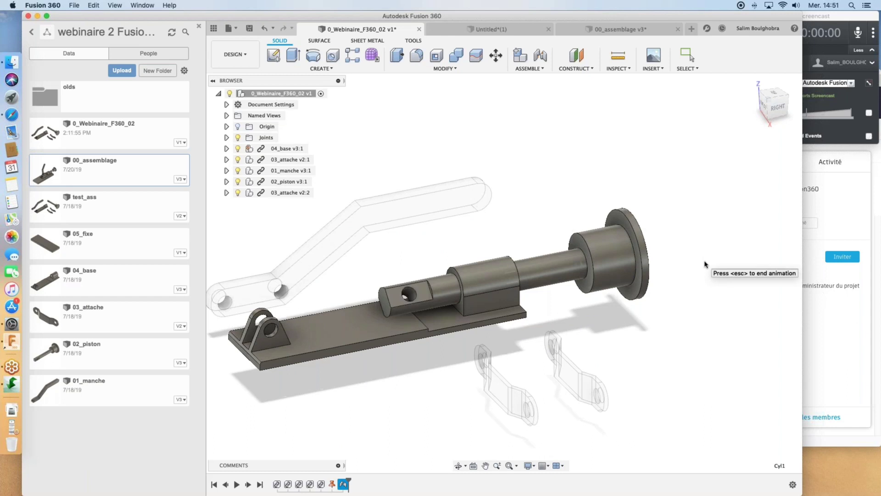
key("Escape")
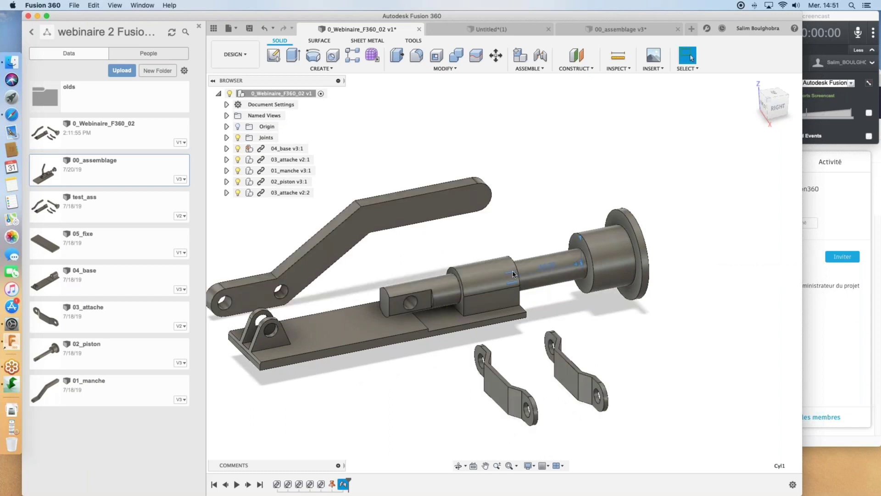
right_click(512, 274)
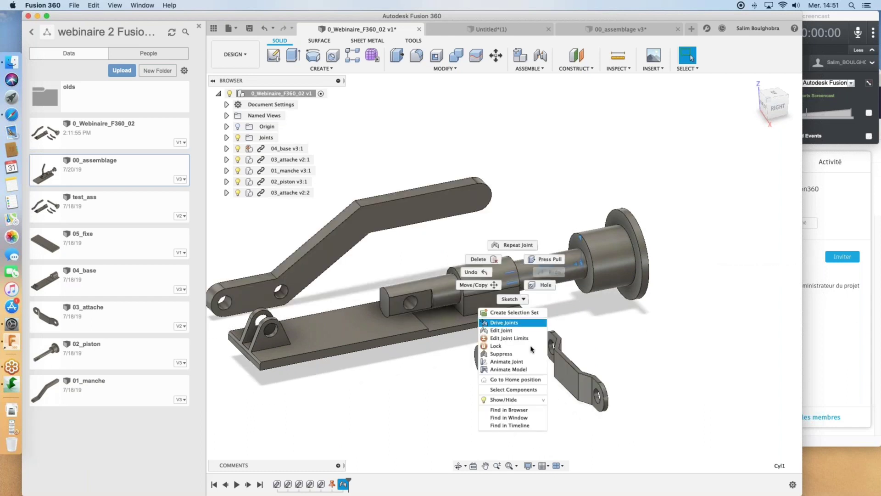
left_click(513, 362)
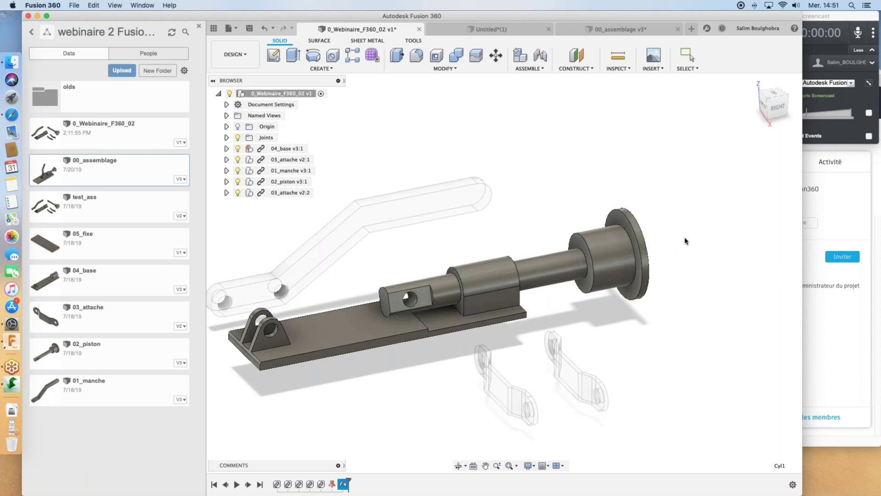
key("Escape")
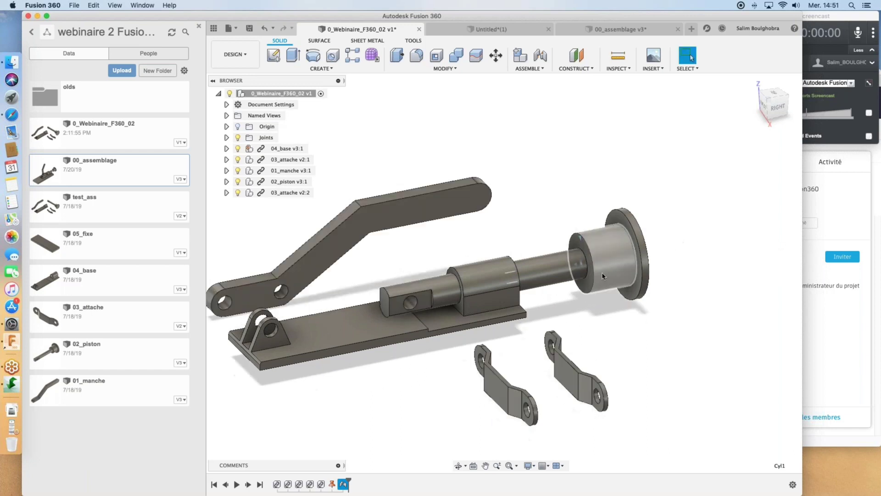
Expand the cylindrical joint in the browser to its Distance and Angle motions and view the options available for Distance.
left_click(226, 138)
left_click(234, 149)
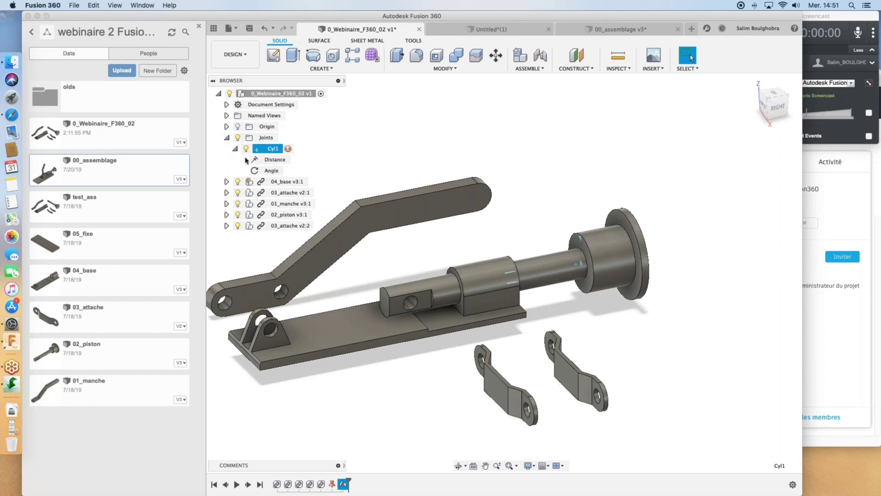
right_click(279, 162)
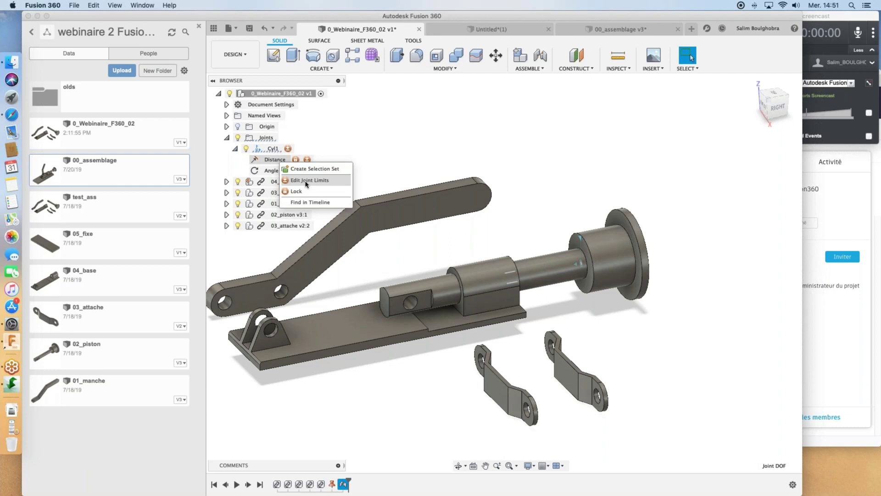
left_click(500, 227)
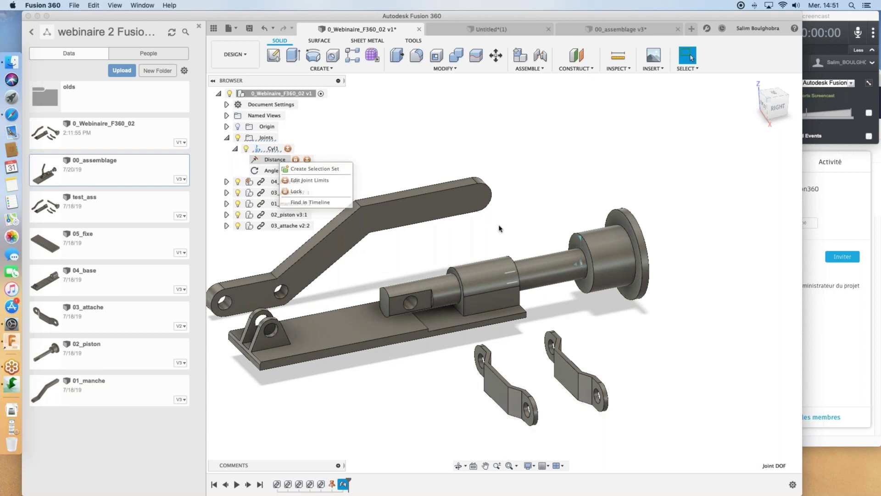
left_click(581, 268)
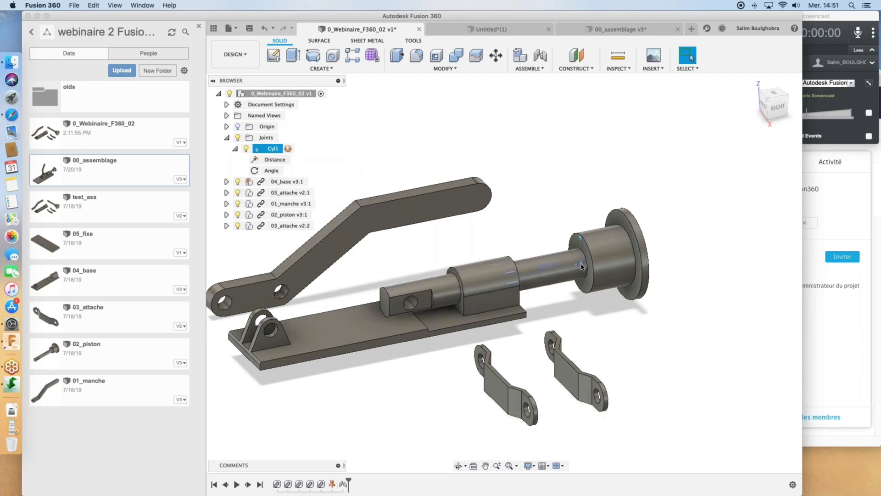
key("Escape")
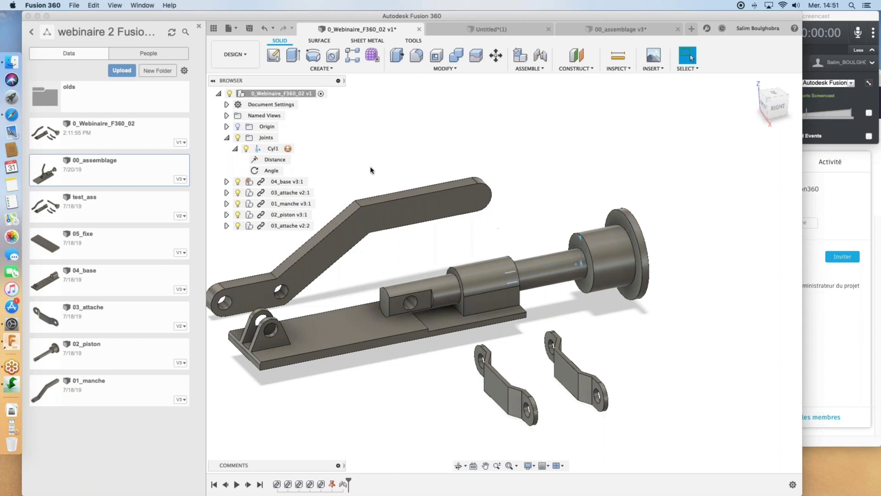
Try suppressing the piston's cylindrical joint, shift the piston slightly, and revert its position.
left_click(235, 149)
right_click(271, 149)
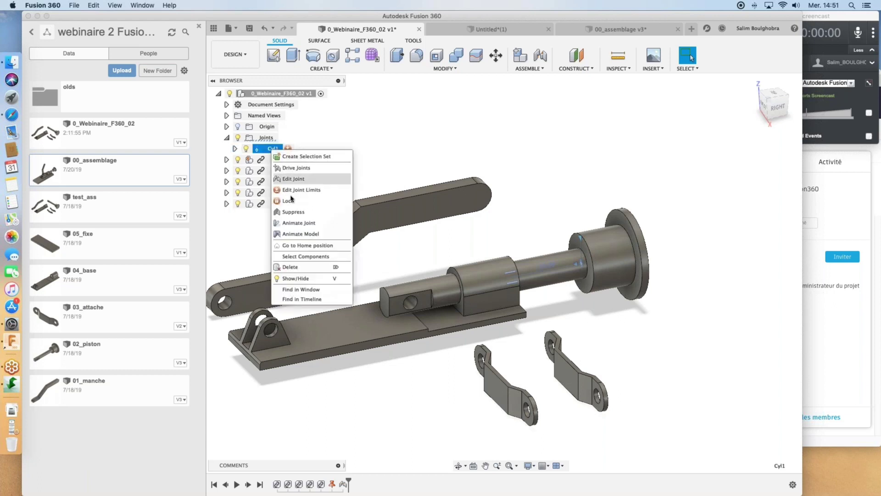
left_click(308, 213)
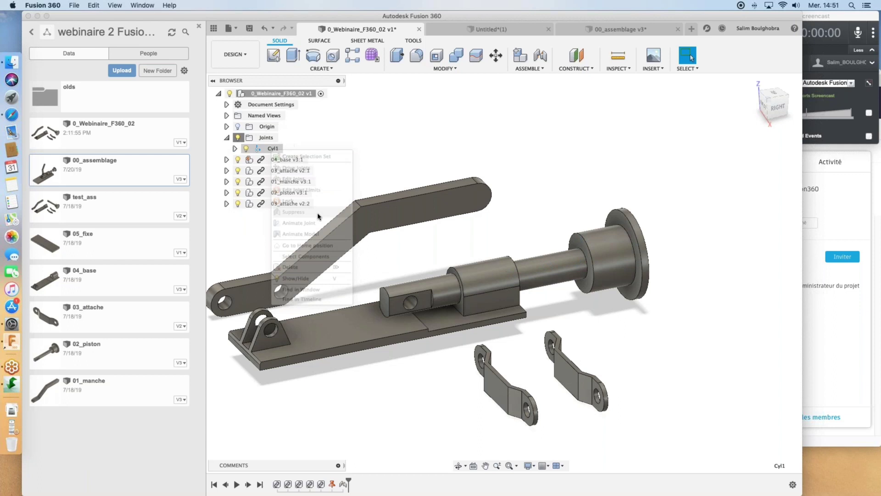
left_click_drag(541, 256, 542, 257)
middle_click_drag(542, 257, 551, 266, "shift")
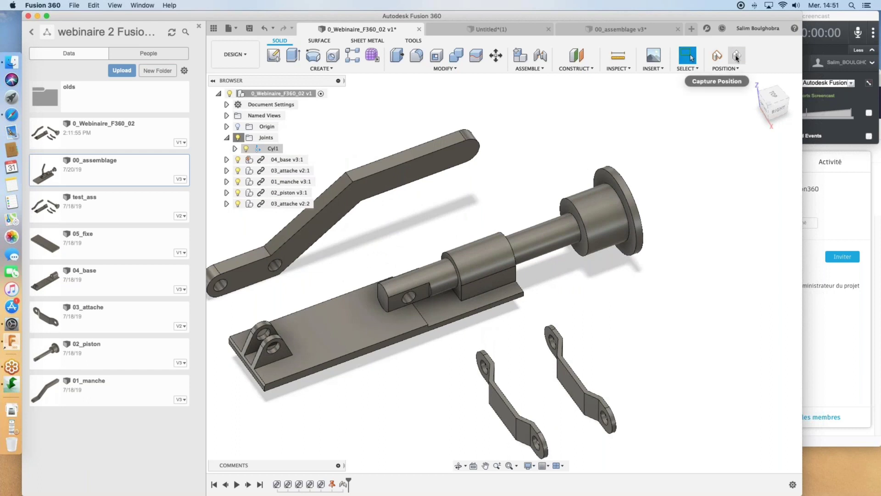
left_click(736, 57)
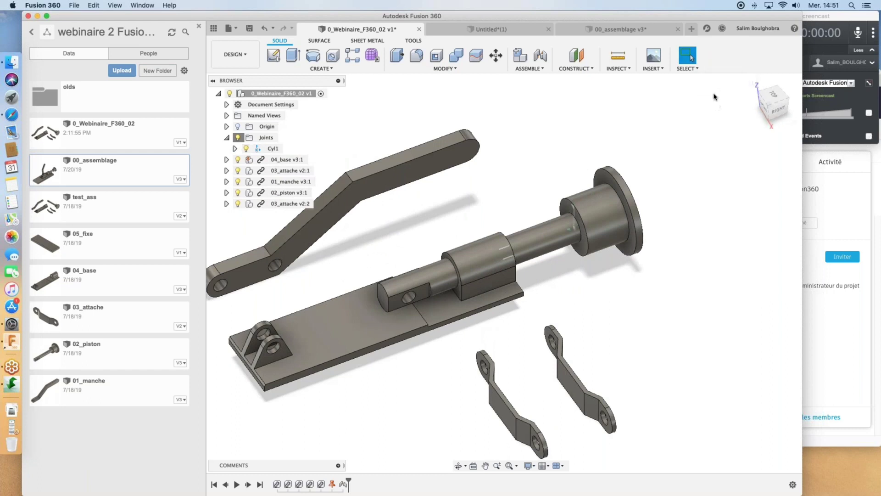
Undo the recent changes back to before the cylindrical joint between piston and base was created.
left_click(264, 30)
left_click(264, 30)
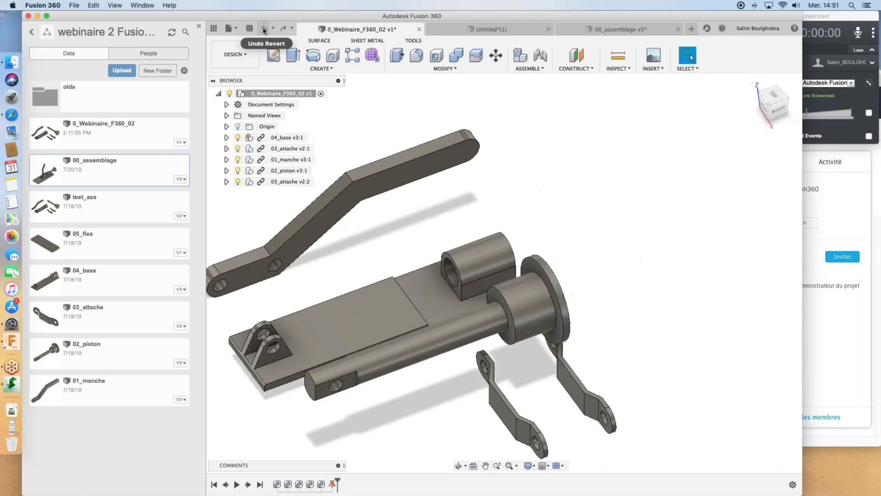
Join the piston to the base with a Slider joint, matching the shaft's collar end to the outer end of the base's bore.
middle_click_drag(576, 255, 612, 281)
key("j")
left_click(751, 231)
left_click(753, 263)
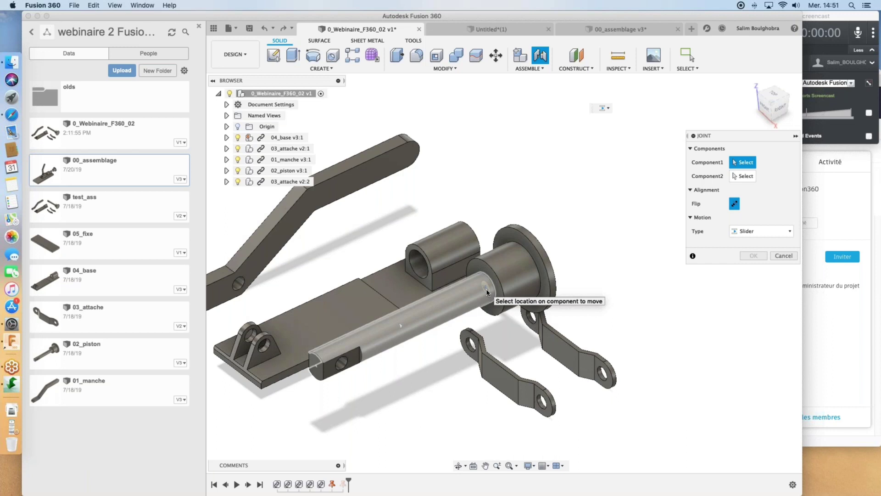
left_click(486, 292)
middle_click_drag(564, 275, 505, 312, "shift")
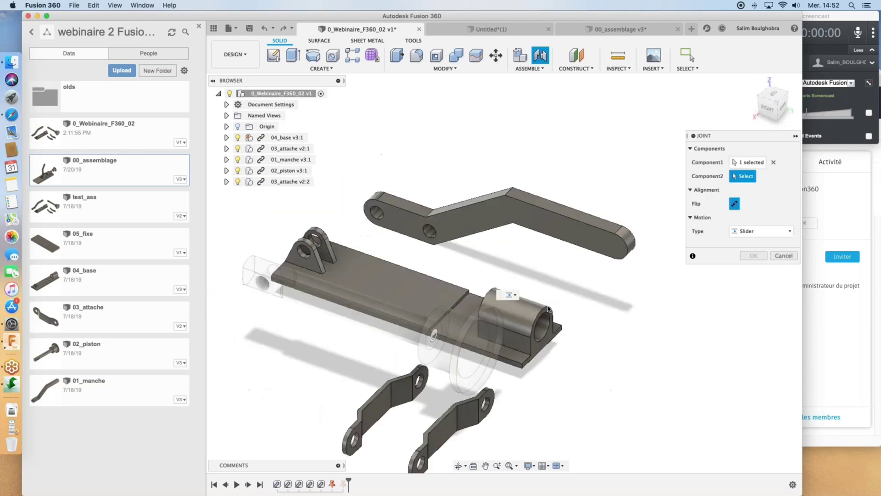
left_click(543, 329)
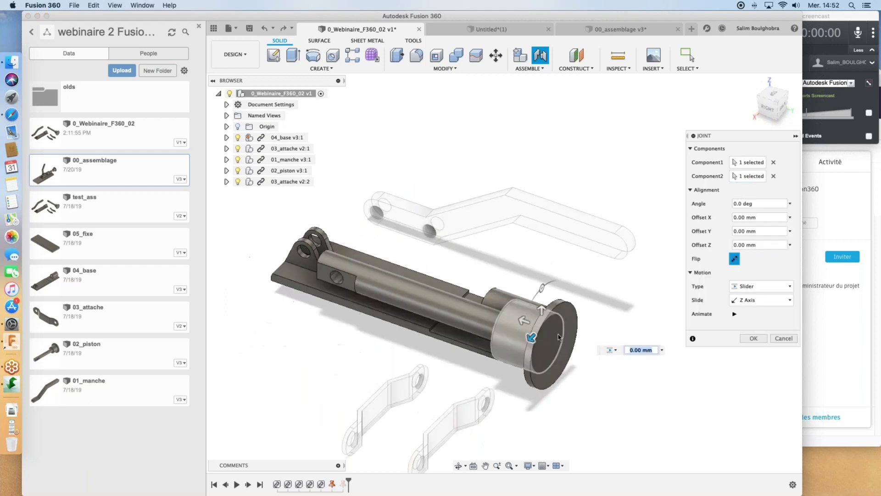
middle_click_drag(448, 311, 551, 246, "shift")
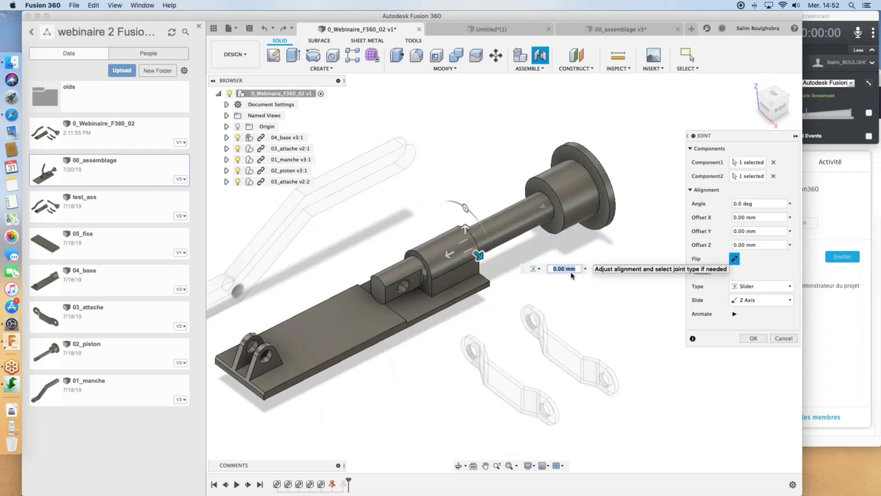
left_click(753, 338)
Enable minimum and maximum limits for the slider joint's Slide motion, set both to -50 mm, preview the motion, and apply them.
mouse_move(615, 292)
middle_mouse_down()
mouse_move(602, 294)
mouse_move(650, 281)
mouse_move(606, 278)
middle_mouse_up()
right_click(538, 245)
left_click(538, 310)
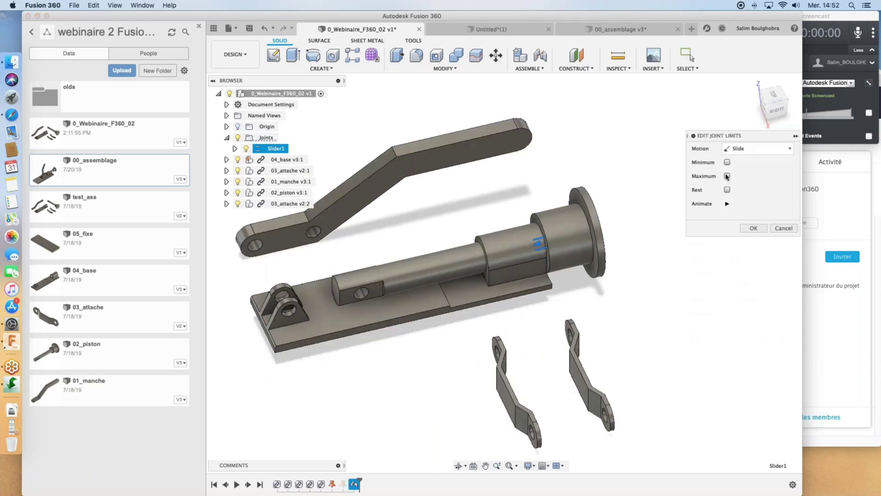
left_click(727, 163)
left_click(727, 190)
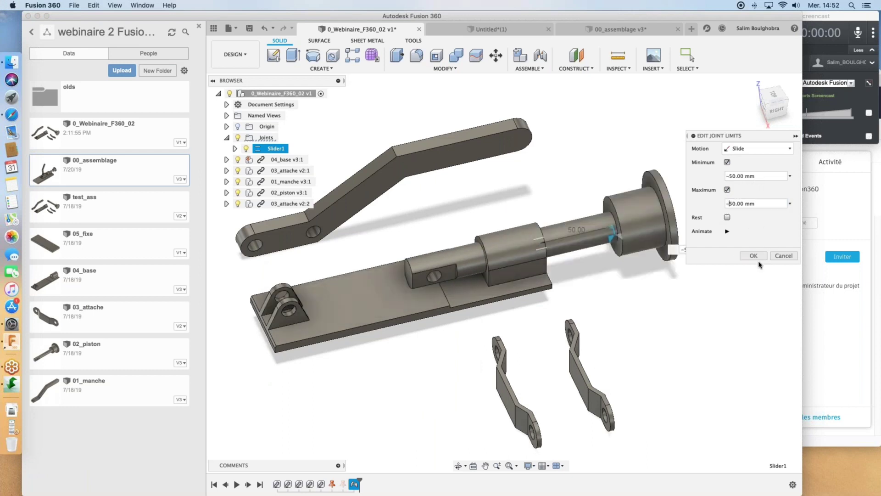
left_click(728, 232)
left_click(727, 232)
left_click(752, 256)
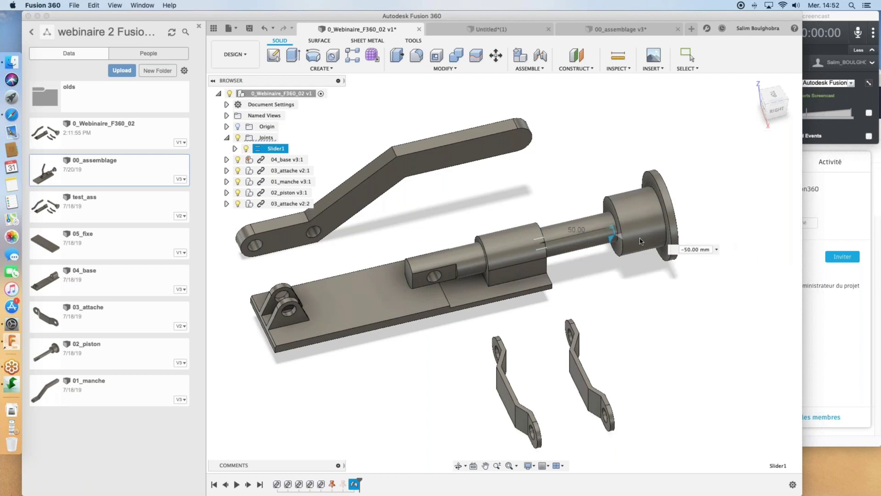
Animate the piston's slider joint, try moving the piston by hand, and revert its position.
left_click(613, 234)
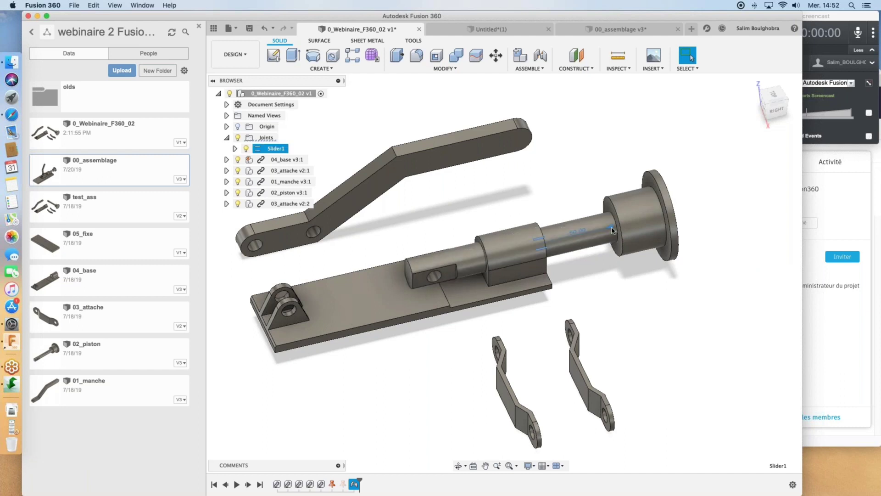
right_click(611, 229)
left_click(615, 319)
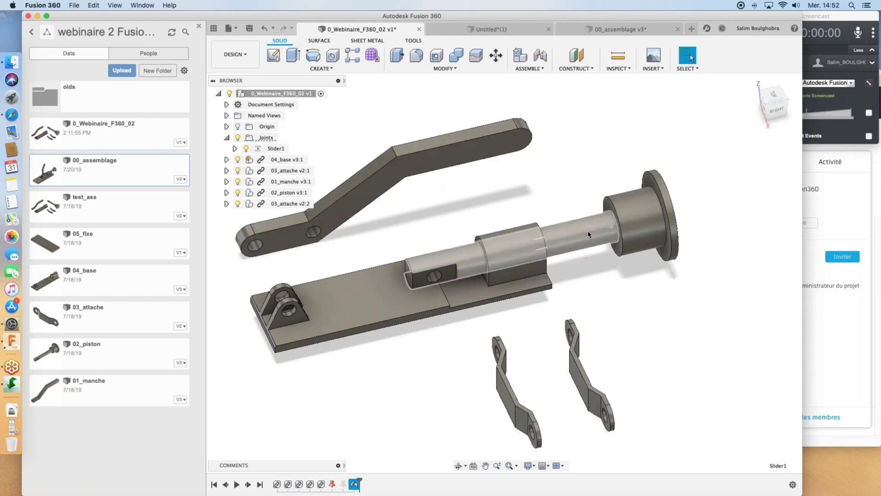
mouse_move(596, 240)
left_mouse_down()
mouse_move(580, 242)
mouse_move(600, 237)
mouse_move(591, 239)
left_mouse_up()
left_click(738, 56)
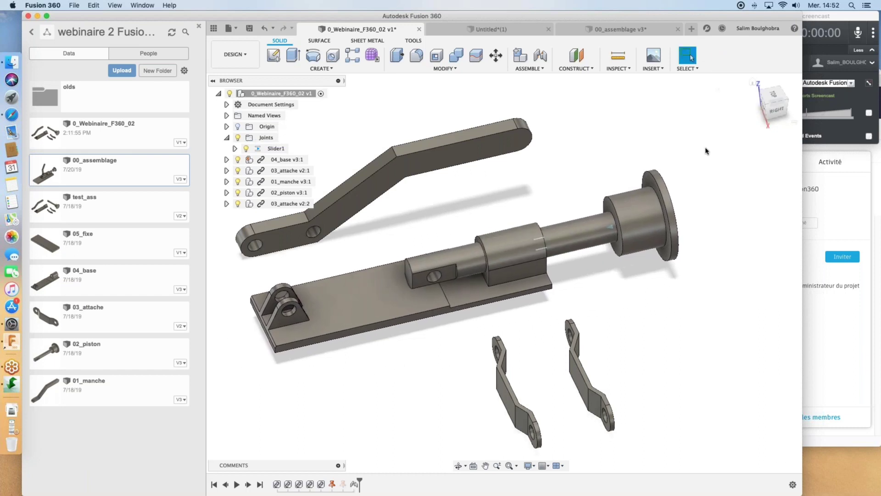
left_click(292, 161)
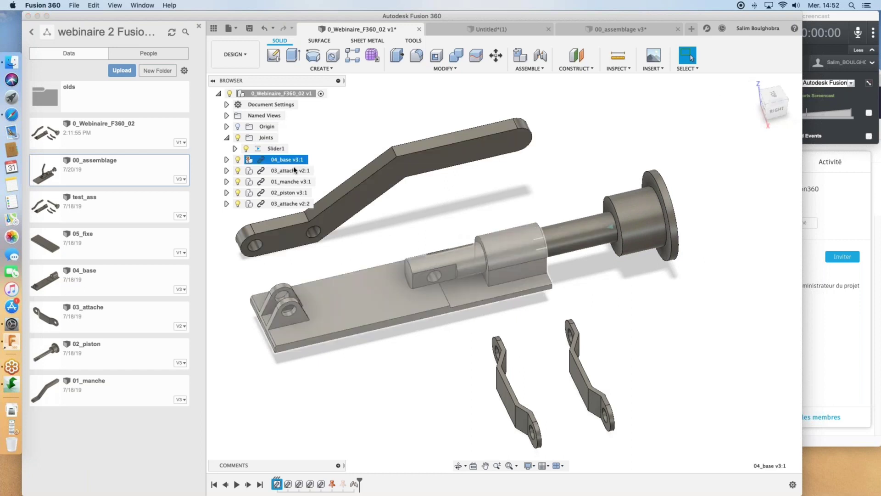
left_click(547, 309)
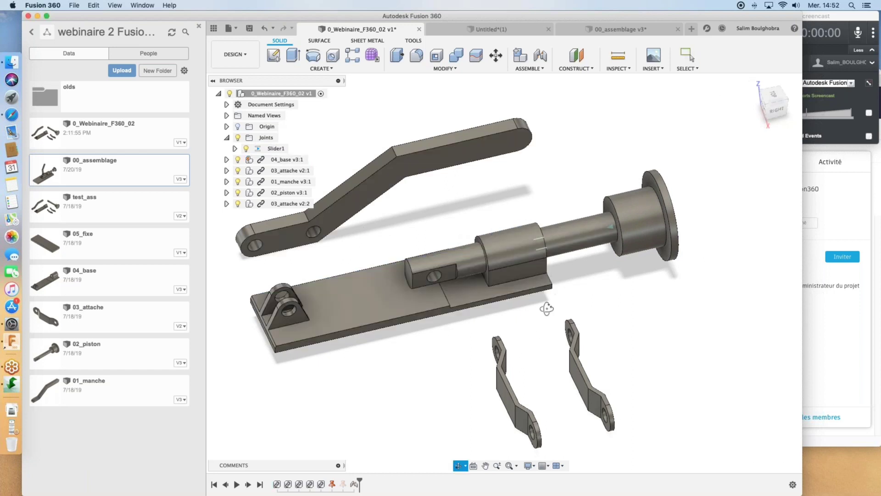
left_click_drag(546, 309, 569, 301)
key("Escape")
middle_click_drag(436, 331, 466, 307)
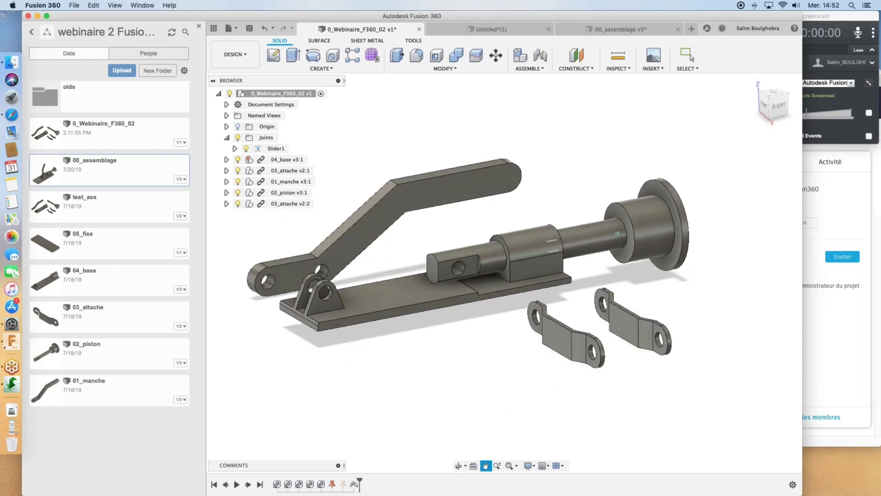
Open the joint limits of the slider joint between piston and base.
left_click(620, 236)
right_click(619, 236)
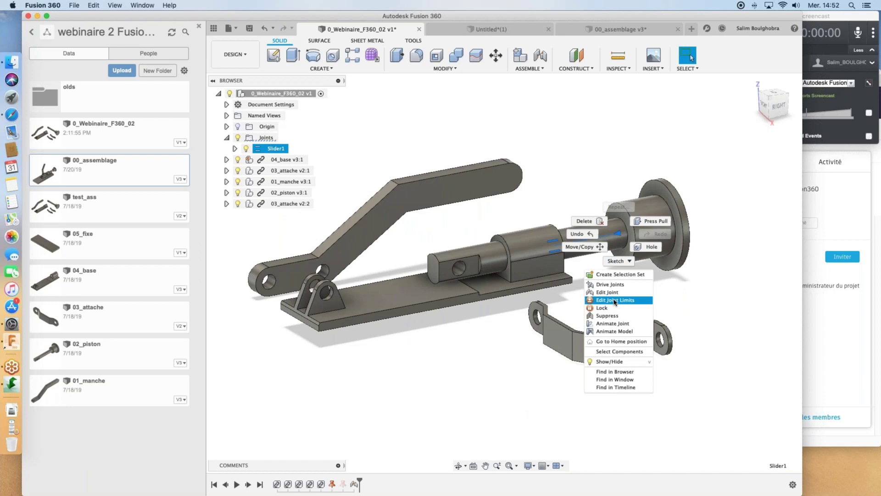
left_click(615, 300)
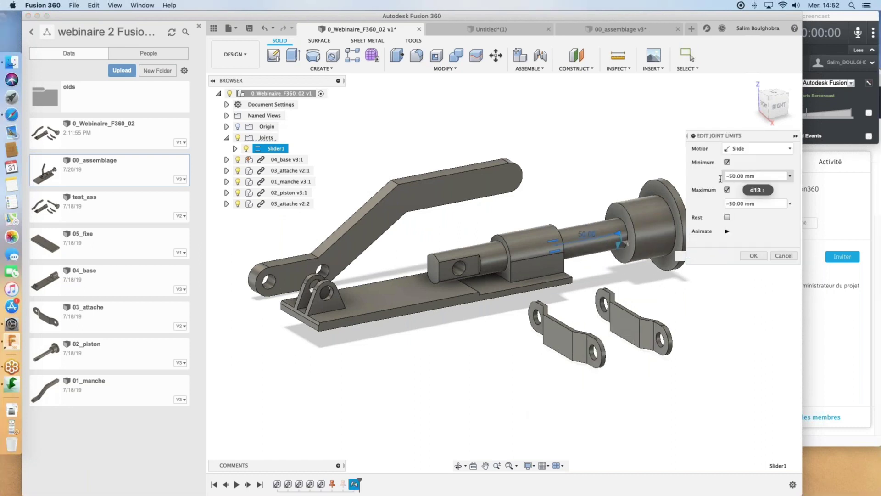
Set the slider joint's minimum limit to 0 mm and animate the joint to check its travel.
type("0")
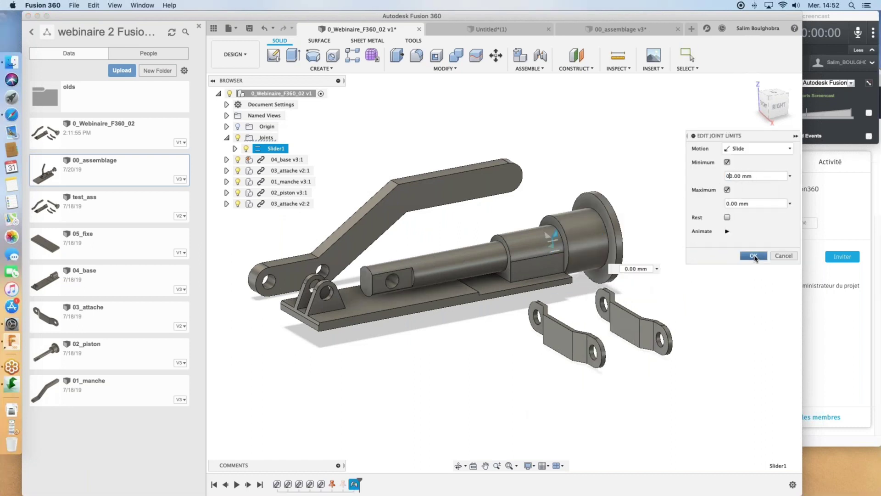
left_click(753, 256)
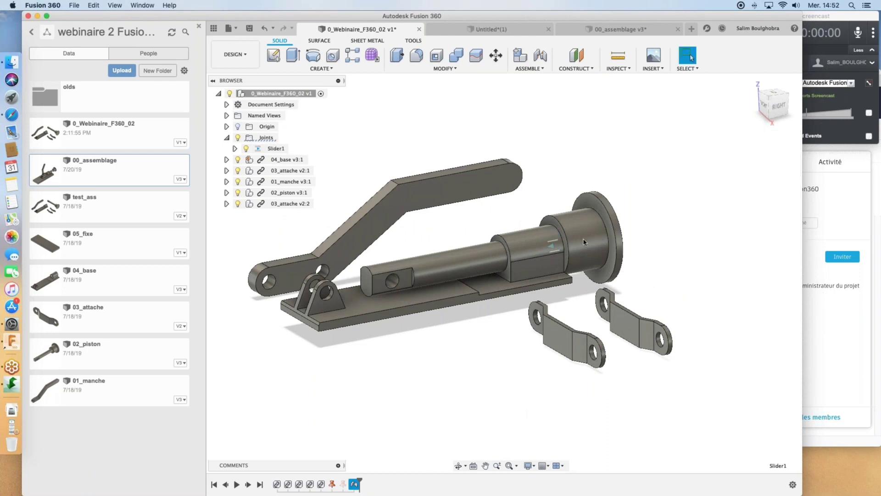
right_click(553, 246)
left_click(551, 336)
key("Escape")
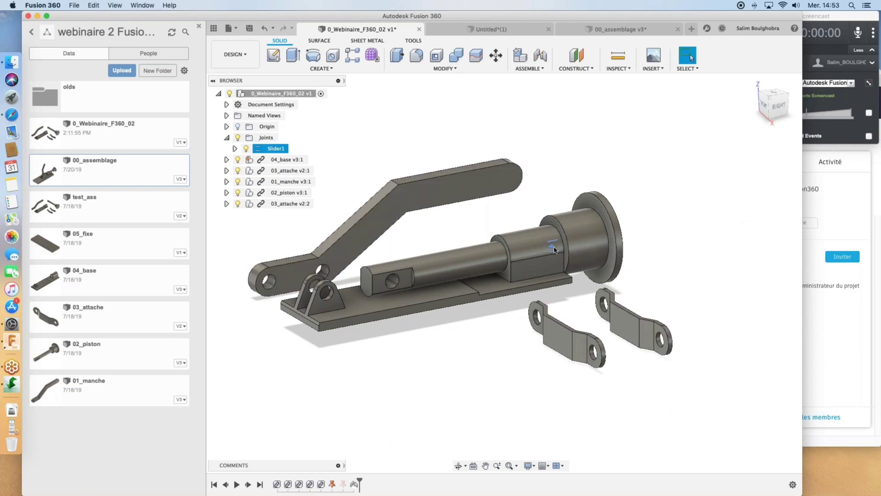
Try -50 mm as the slider's joint limit and reset it to 0 mm.
right_click(554, 249)
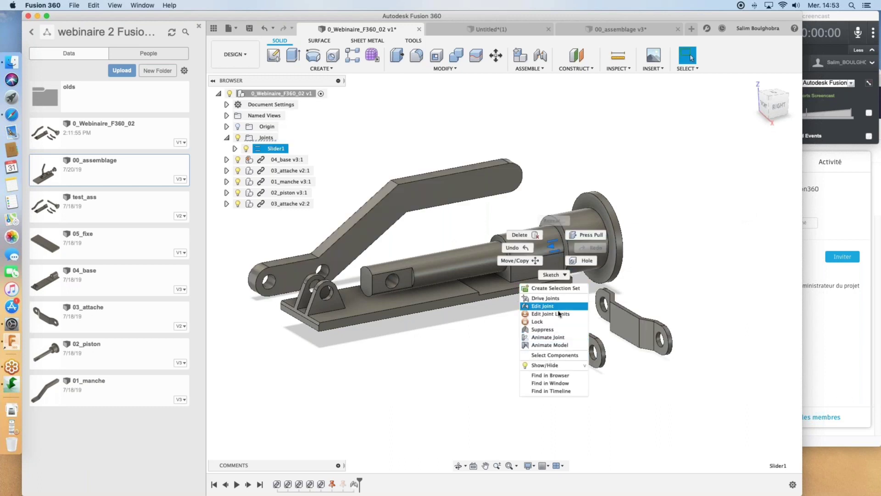
left_click(714, 204)
left_click(726, 203)
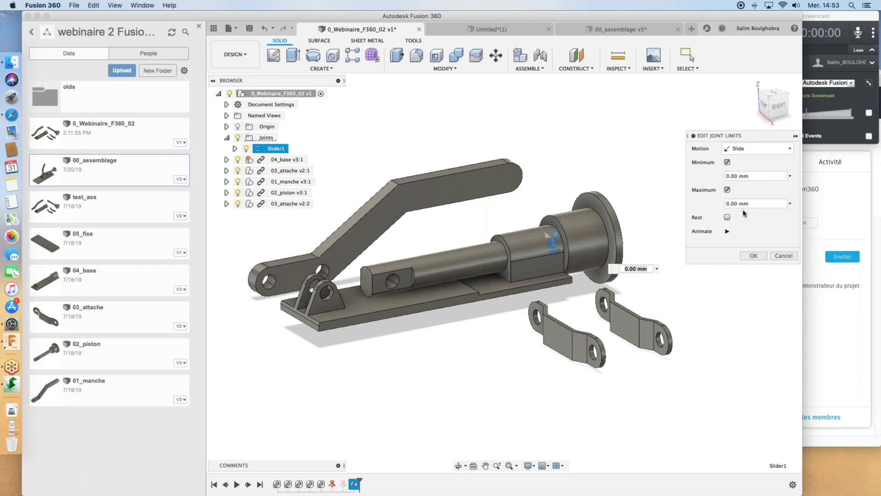
type("-5")
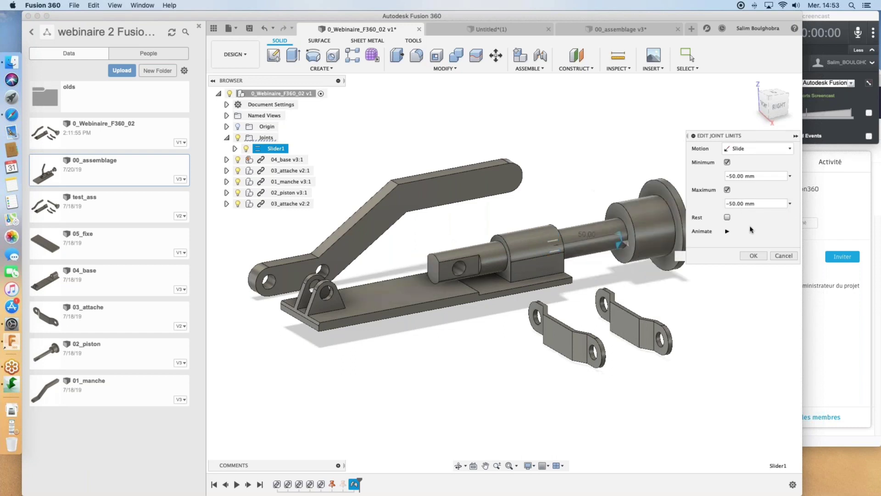
left_click_drag(734, 177, 719, 177)
key("BackSpace")
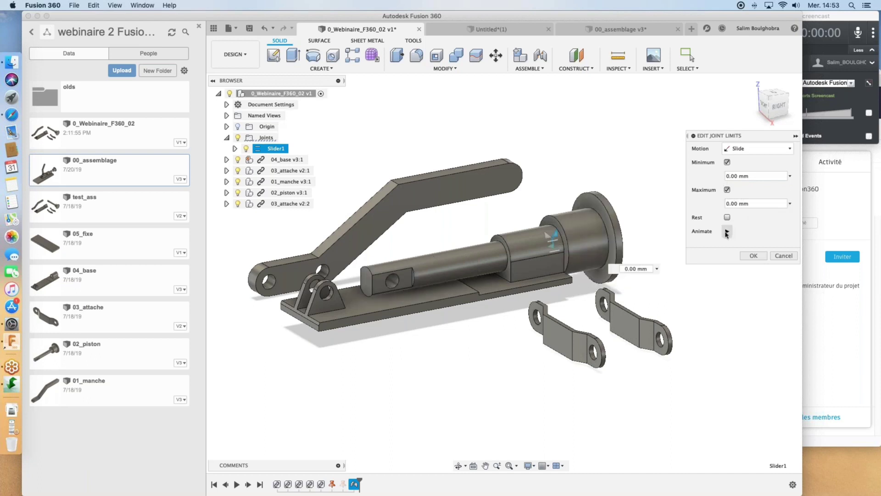
Disable the slider's minimum limit, set its maximum limit to -50 mm, and apply the limits.
left_click(727, 162)
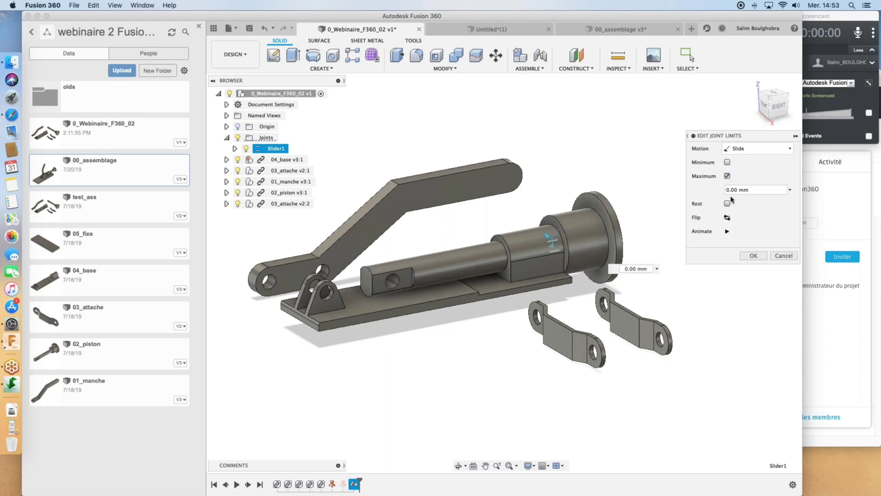
left_click(727, 190)
left_click(727, 189)
type("5")
left_click(727, 190)
type("-")
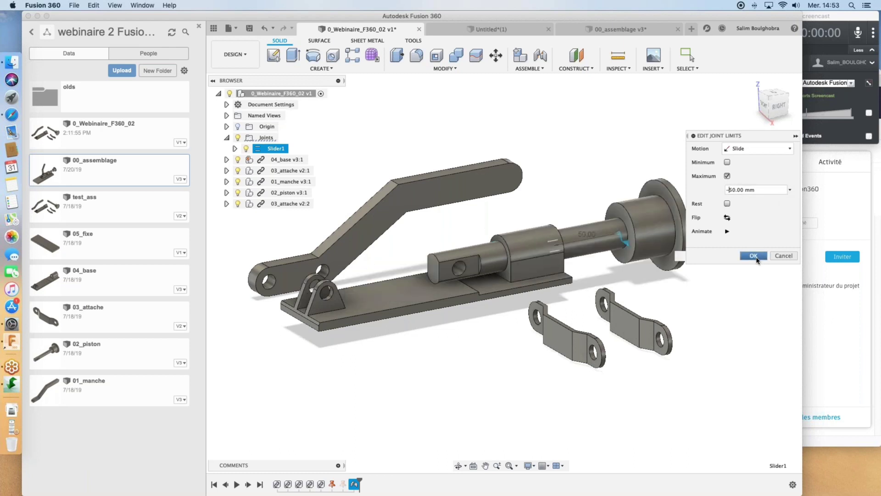
left_click(753, 256)
Animate the slider joint to check the piston's travel with the -50 mm maximum, and end the animation.
right_click(619, 237)
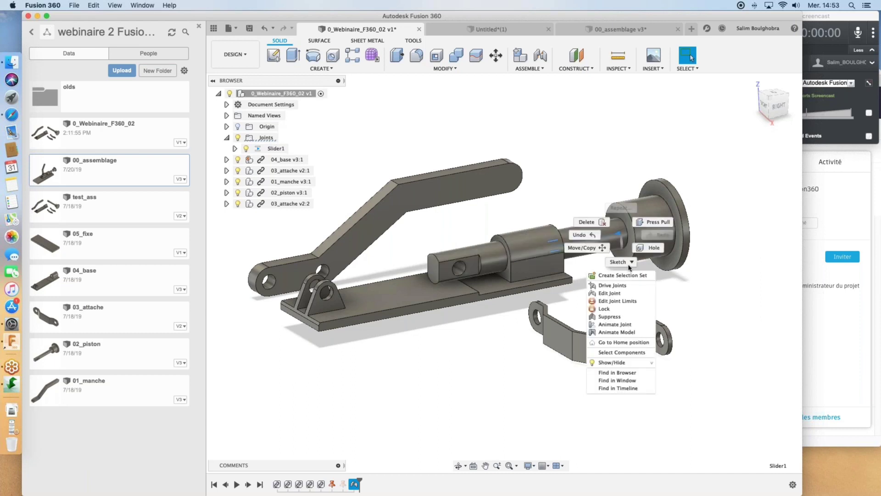
left_click(615, 324)
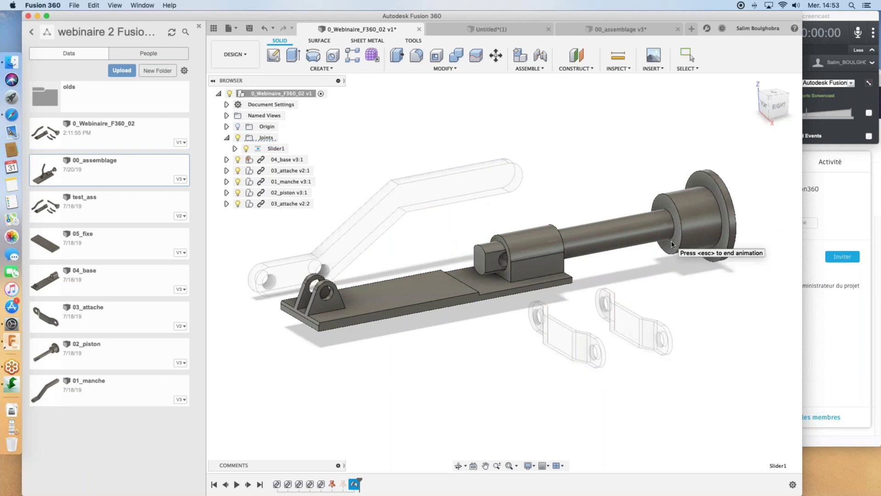
key("Escape")
Set the slider's maximum limit to -25 mm and preview the motion within the limit settings.
right_click(617, 234)
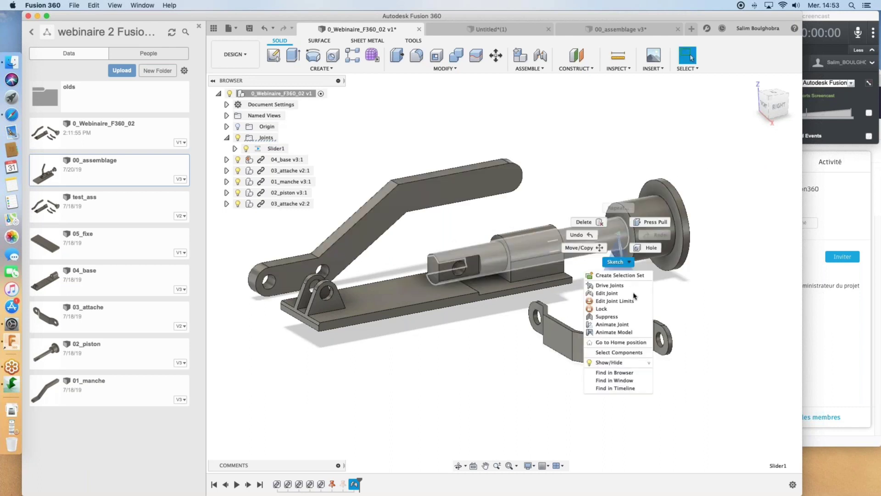
left_click(661, 277)
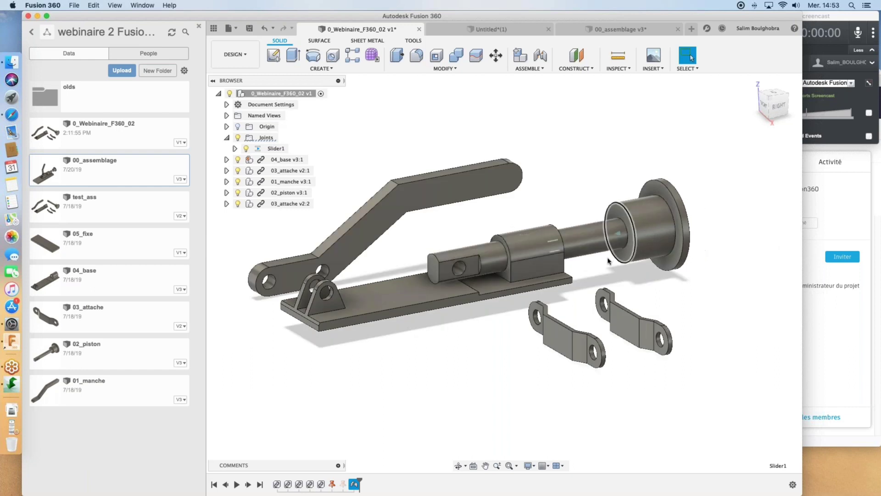
right_click(617, 237)
left_click(621, 294)
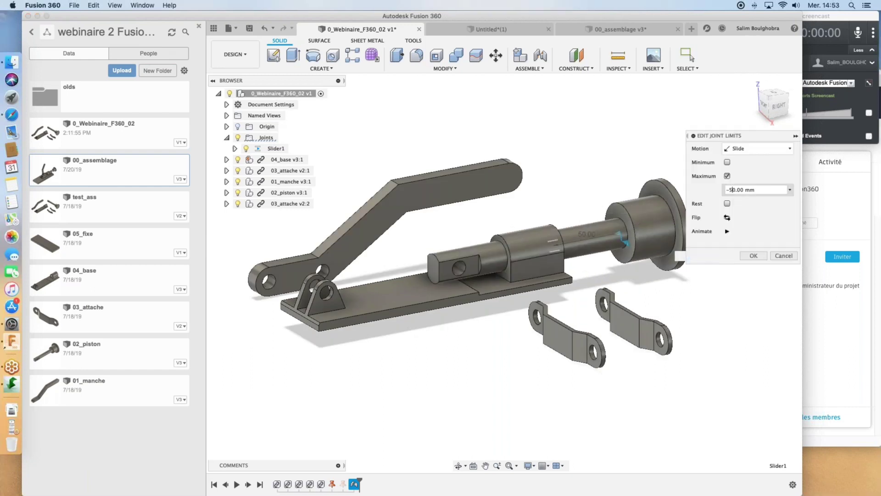
key("BackSpace")
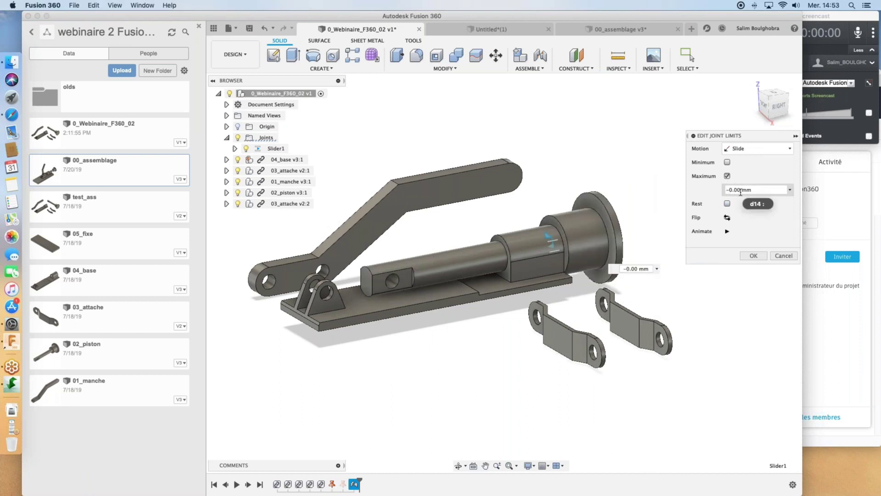
type("25")
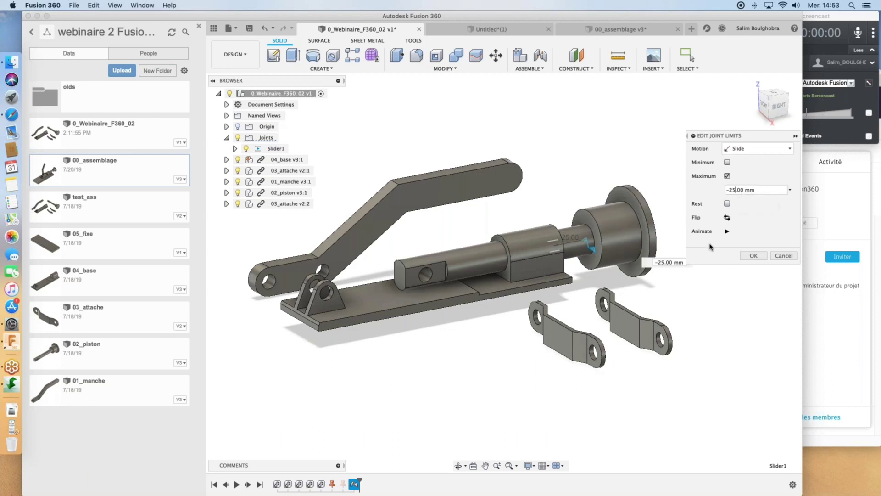
left_click(727, 231)
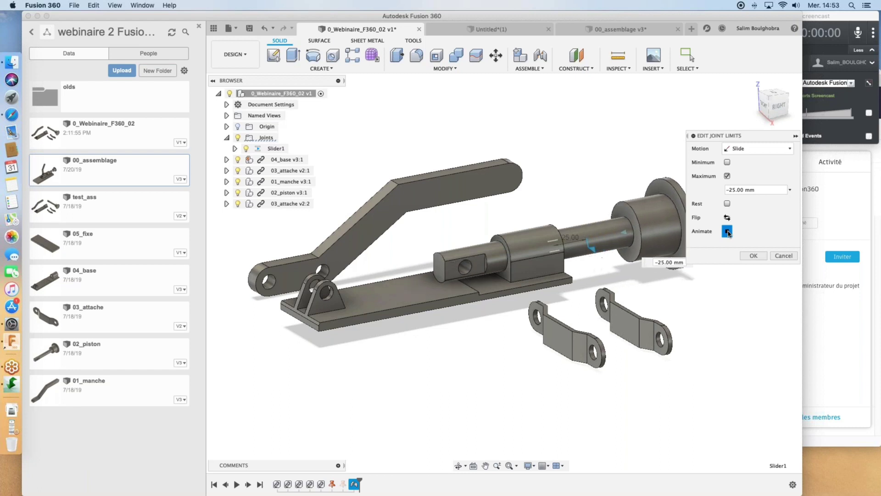
left_click(727, 233)
Set the slider's maximum limit to -15 mm, preview the motion, and apply the limit.
left_click(733, 191)
key("Right")
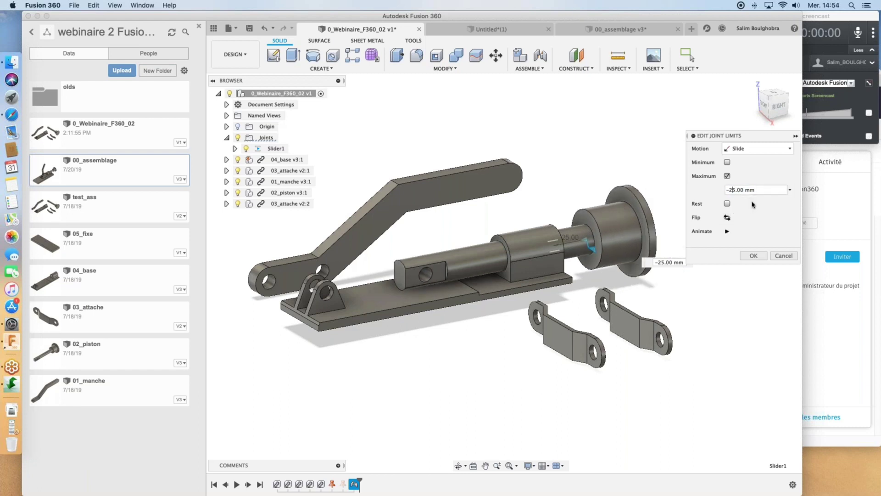
key("BackSpace")
type("1")
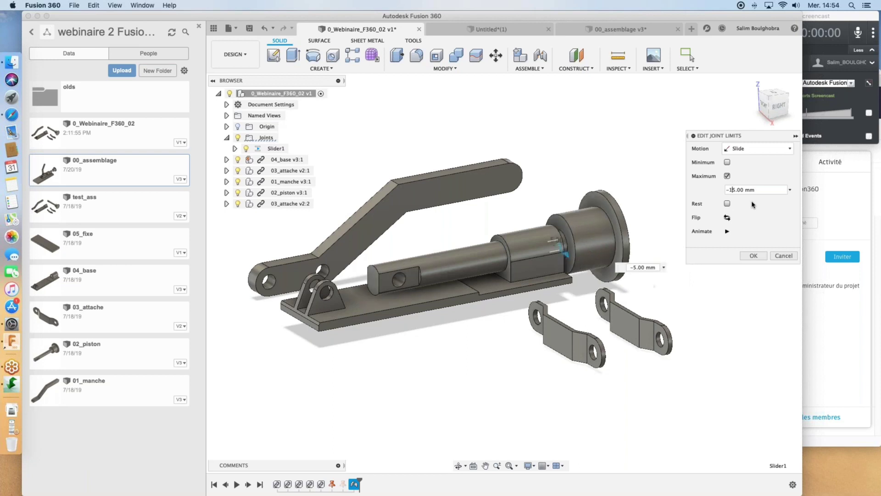
left_click(727, 232)
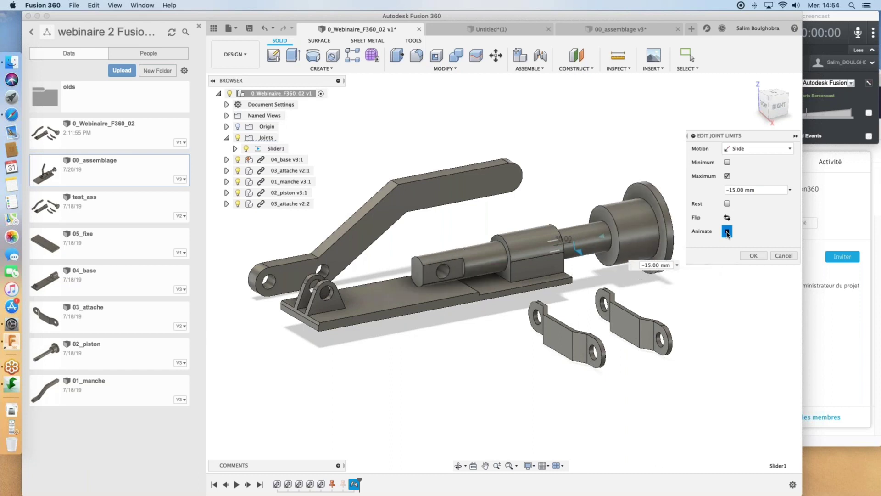
left_click(754, 255)
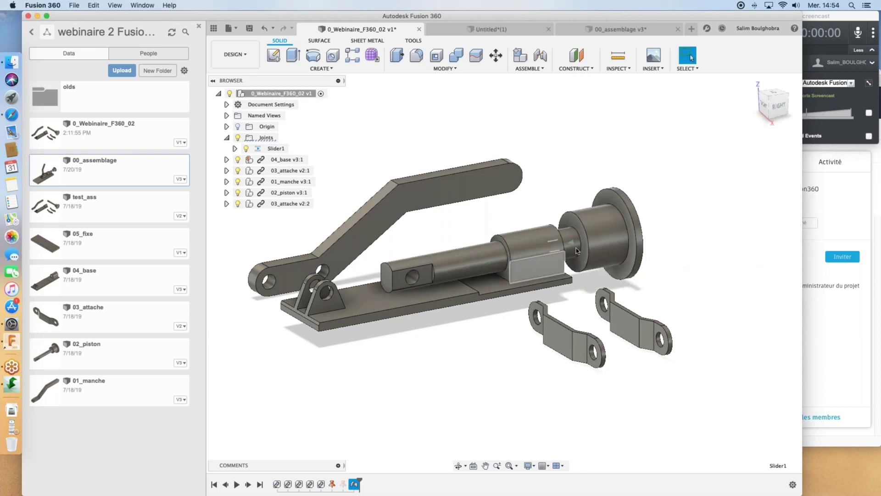
Set the slider joint's maximum limit to -10 mm and apply it.
right_click(577, 251)
left_click(569, 307)
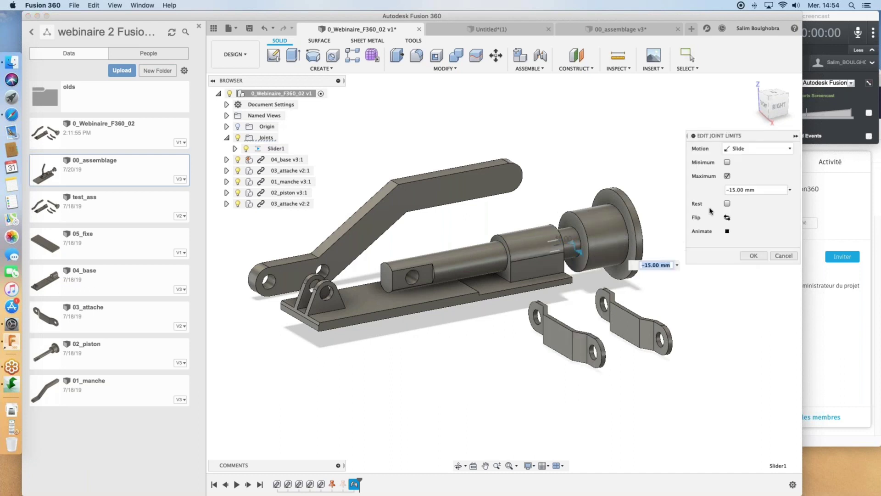
key("BackSpace")
type("0")
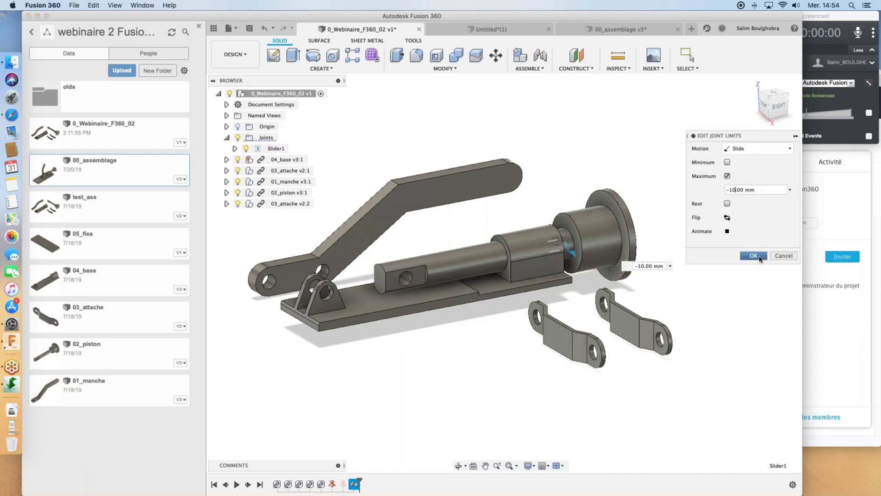
left_click(753, 256)
Animate the slider joint with the -10 mm maximum limit and end the animation.
left_click(566, 245)
right_click(566, 246)
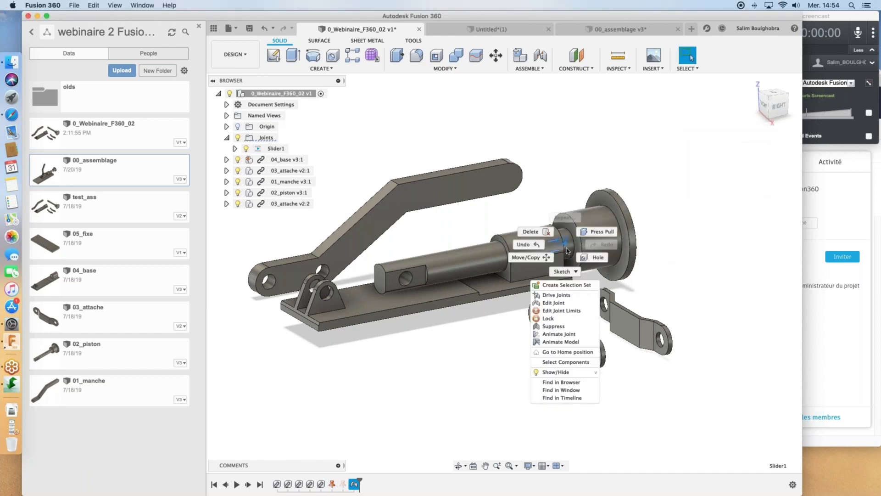
left_click(563, 334)
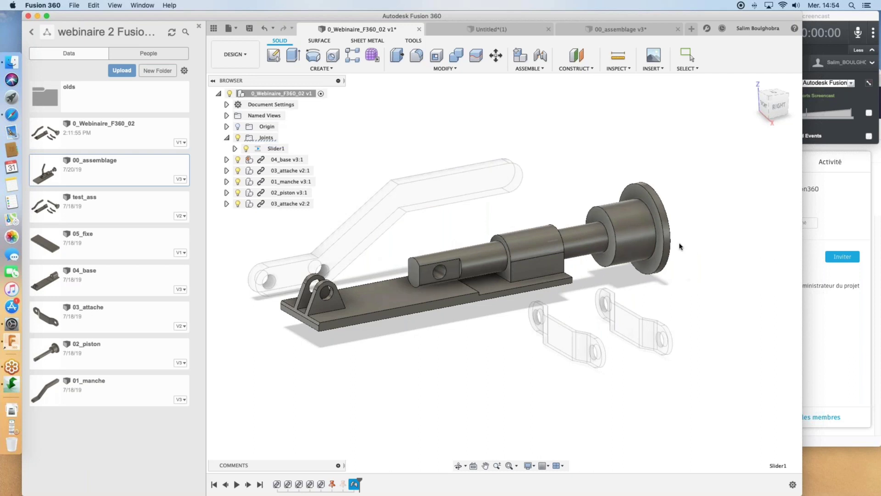
key("Escape")
Start a Cylindrical joint and select the handle's end hole as the first component for joining it to the base bracket.
middle_click_drag(490, 246, 519, 247)
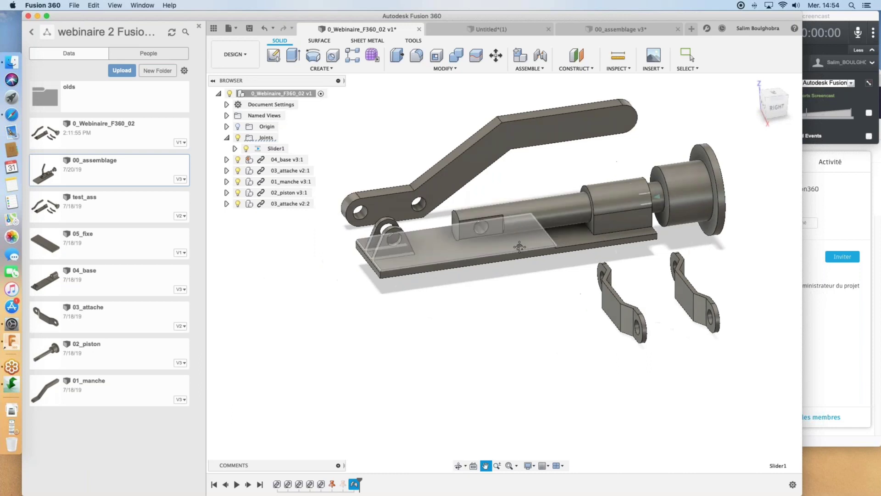
left_click(540, 55)
left_click(741, 232)
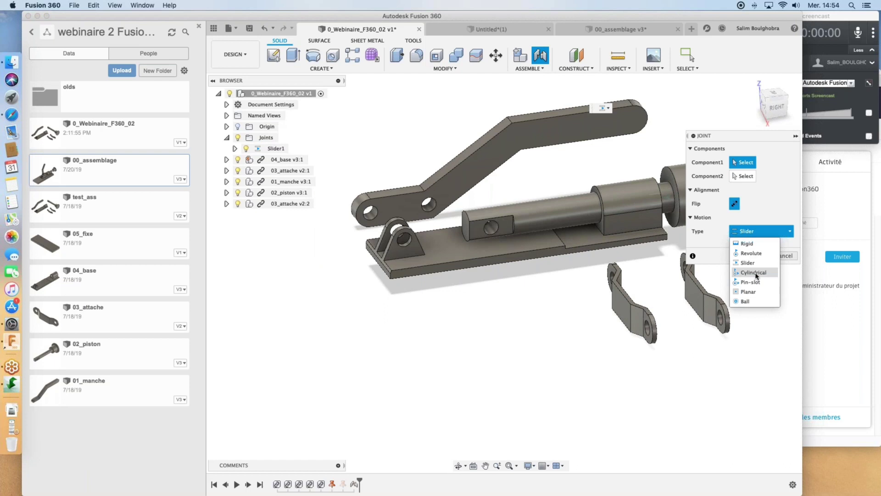
left_click(754, 272)
scroll(412, 240, "down", 1)
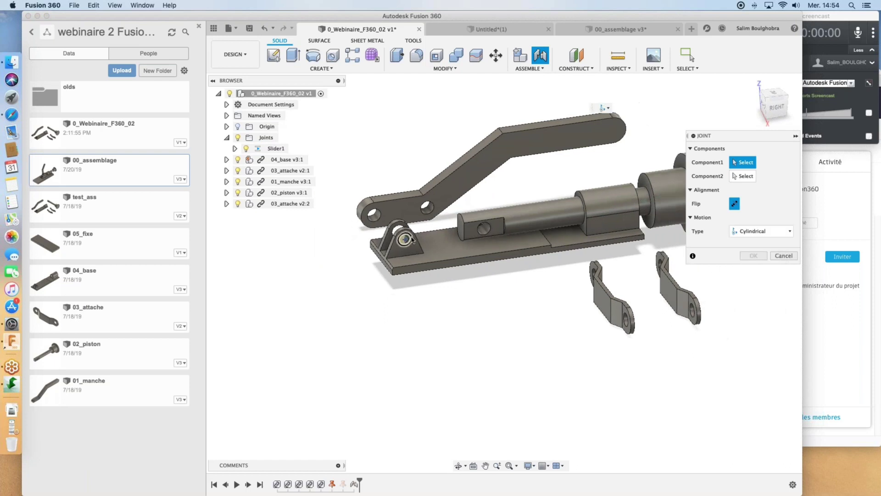
scroll(411, 239, "down", 2)
scroll(390, 229, "up", 4)
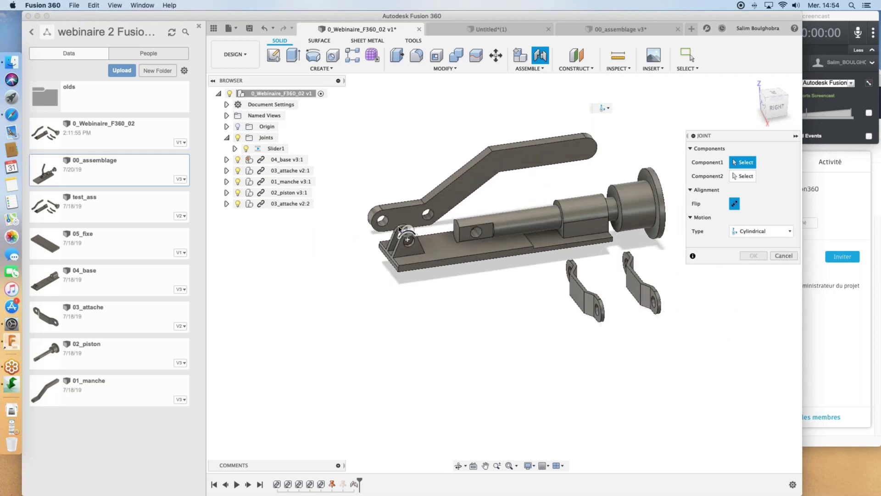
scroll(386, 225, "up", 5)
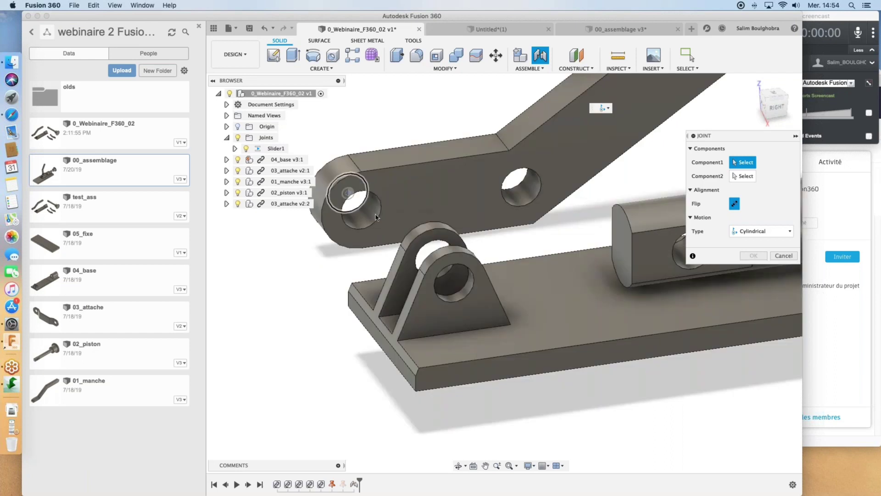
left_click(374, 213)
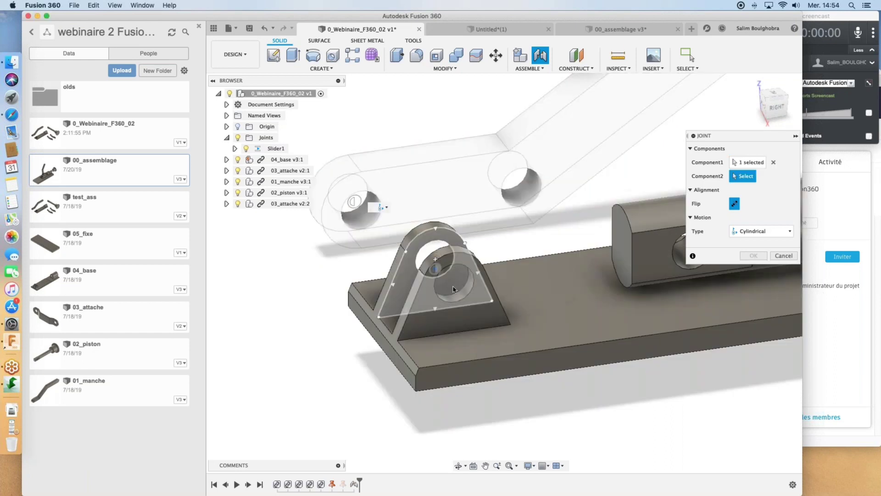
left_click(457, 289)
middle_click_drag(456, 289, 485, 282)
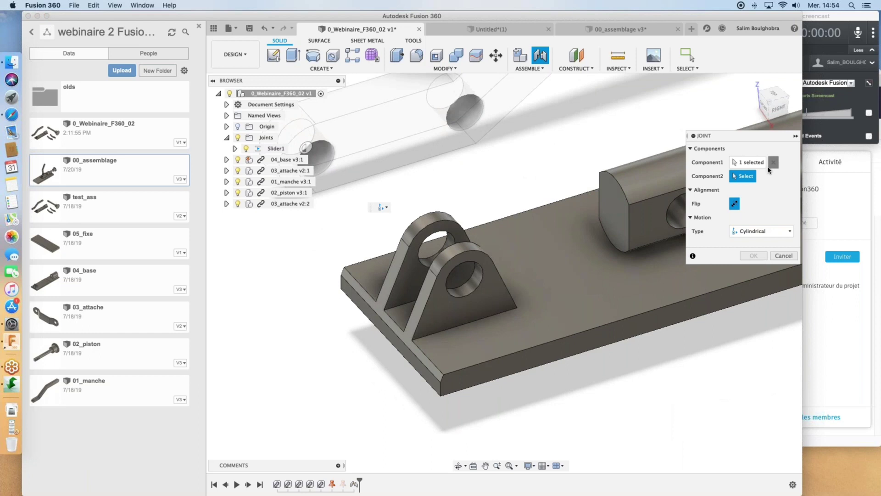
Create the cylindrical joint between the handle's end hole and the hole in the base bracket, reselecting the handle hole first.
left_click(773, 162)
left_click(390, 179)
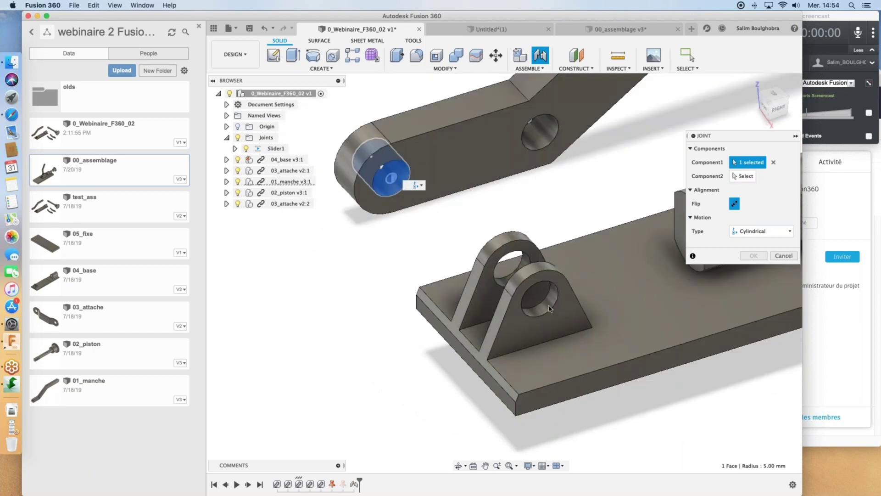
left_click(743, 176)
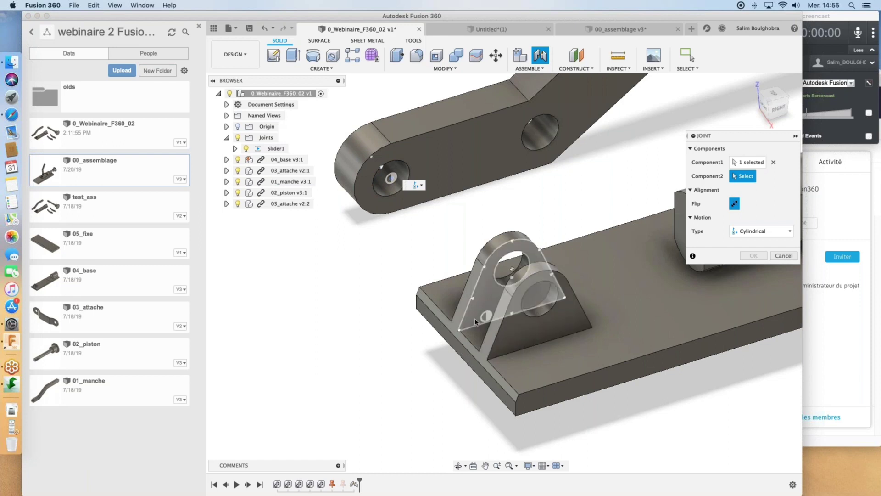
left_click(462, 323)
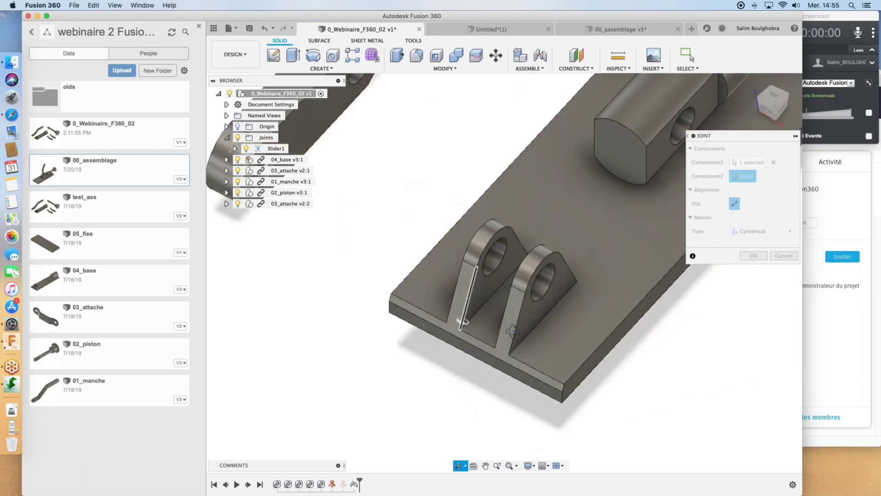
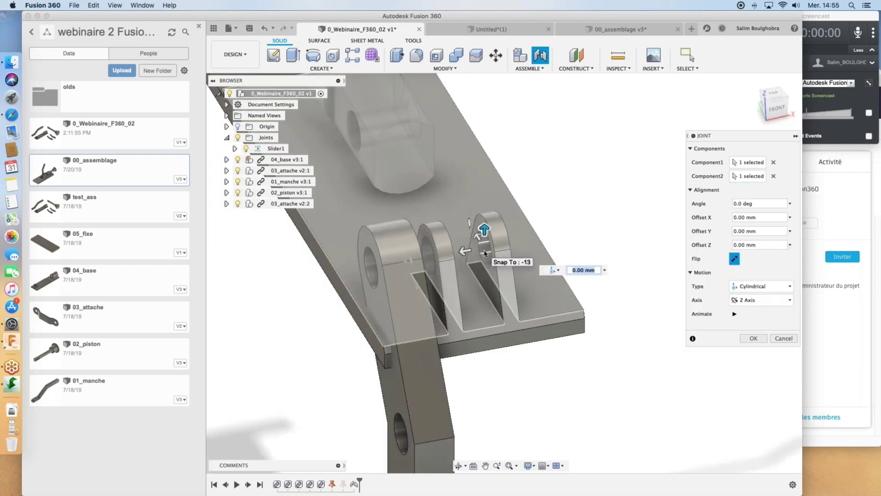
left_click(755, 340)
Set the handle joint's rotation limits with both minimum and maximum at -90 deg and apply them.
middle_click_drag(617, 346, 401, 360, "shift")
scroll(487, 354, "down", 5)
middle_click_drag(517, 349, 518, 376, "shift")
left_click(485, 335)
right_click(483, 336)
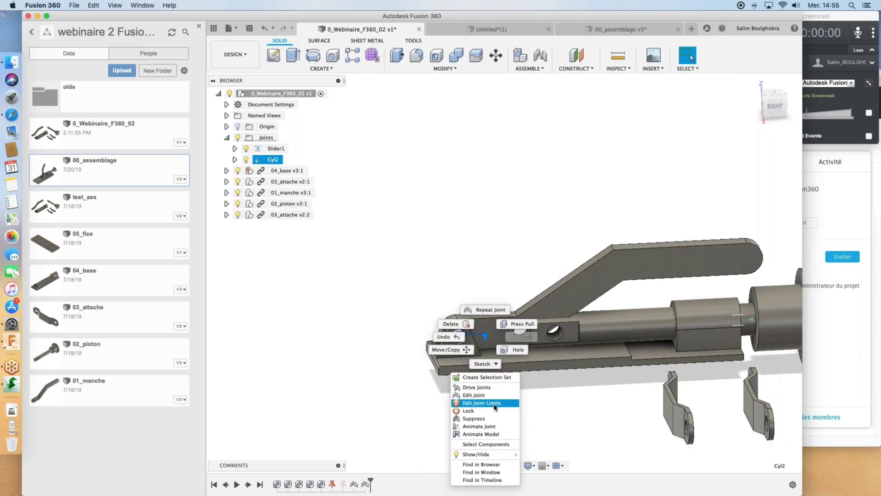
left_click(495, 403)
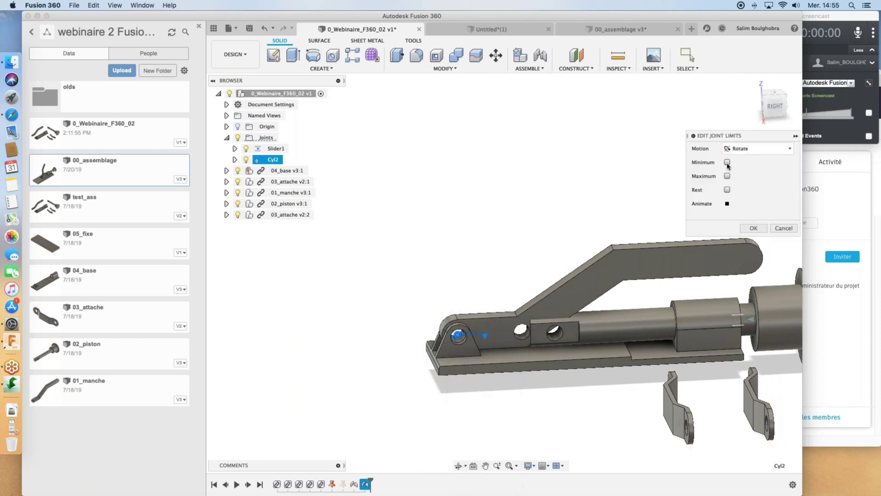
left_click(727, 163)
left_click(727, 190)
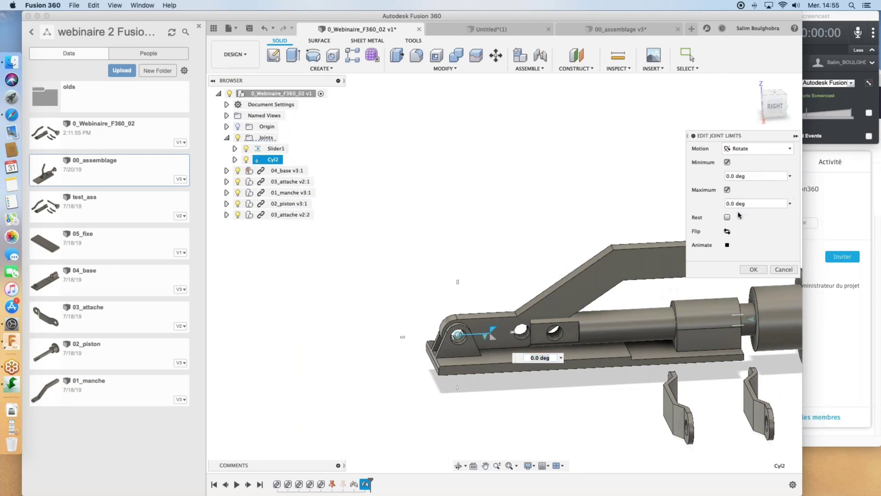
type("-9")
key("Return")
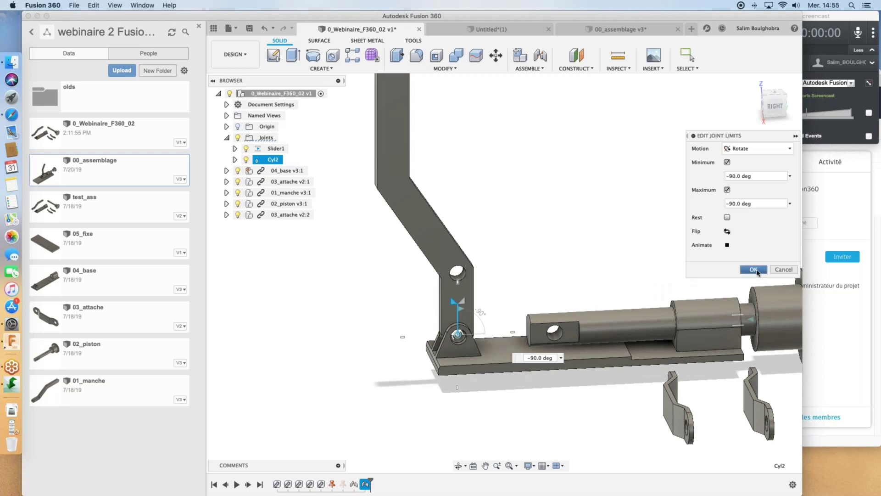
left_click(754, 270)
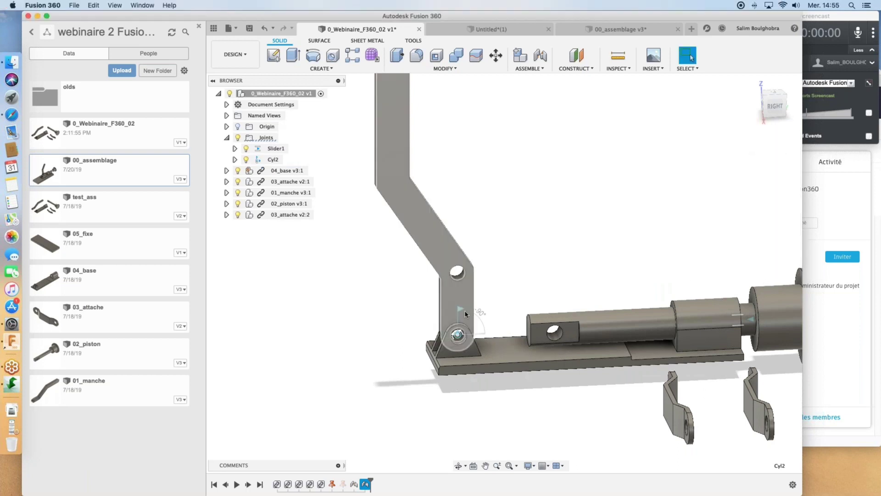
Animate the handle's cylindrical joint with its rotation limits and end the animation.
right_click(457, 335)
left_click(454, 449)
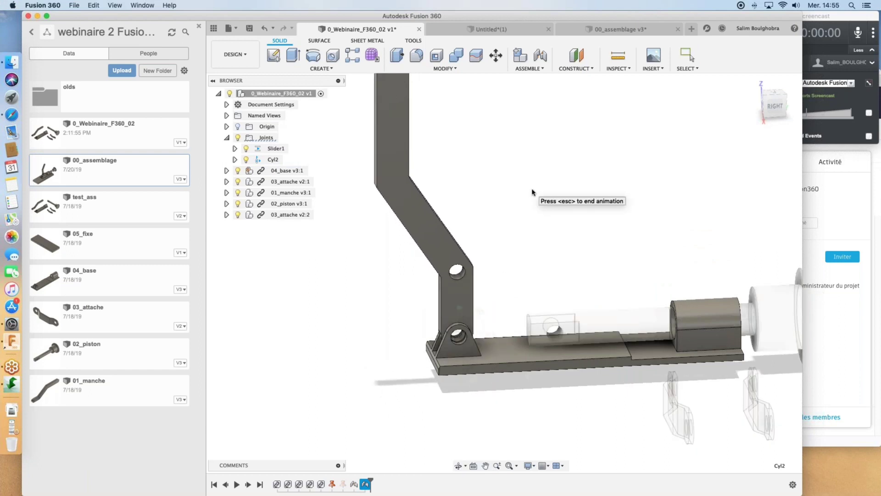
key("Escape")
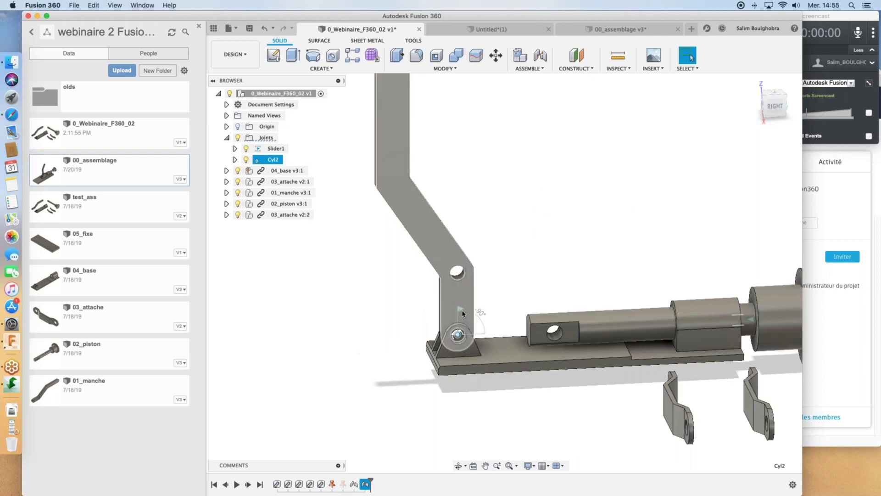
Review the alignment and motion settings of the cylindrical joint between handle and base, then close them.
middle_click_drag(551, 289, 523, 295, "shift")
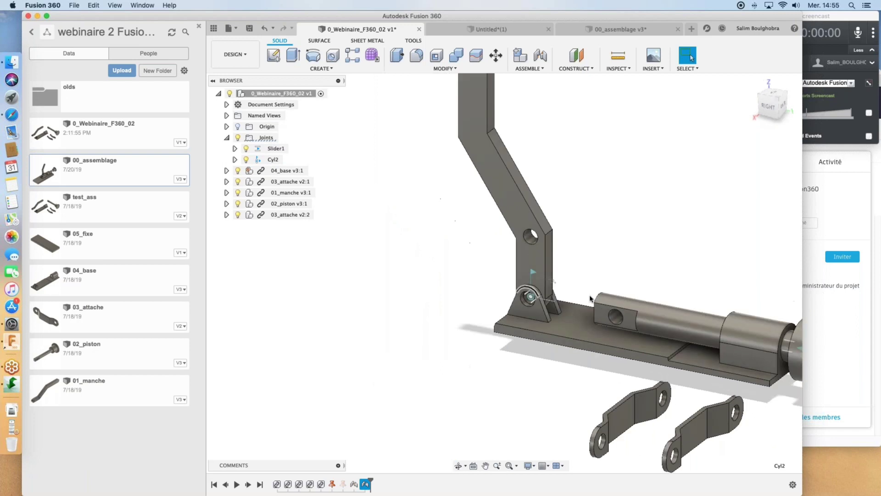
middle_click_drag(590, 299, 480, 292)
scroll(479, 292, "up", 3)
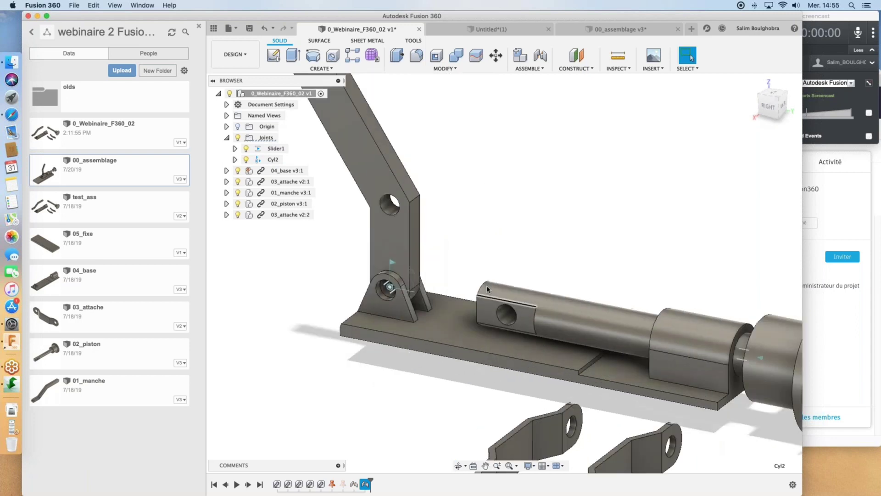
left_click(370, 266)
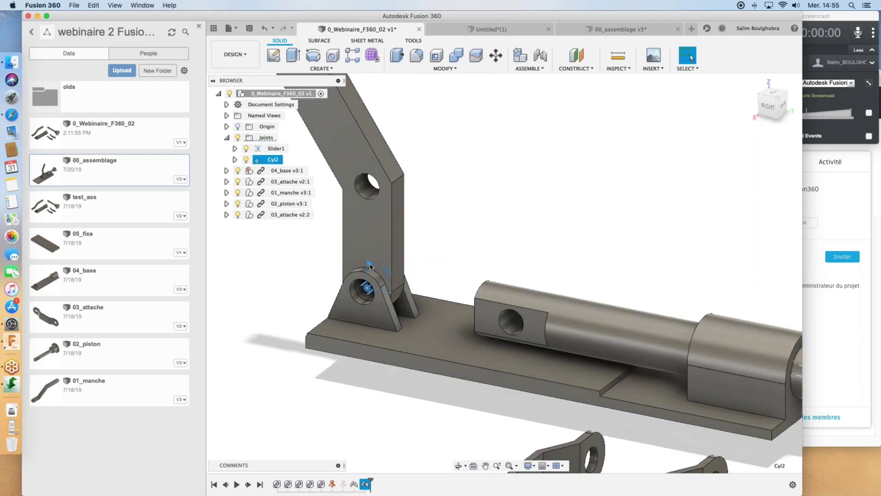
right_click(370, 266)
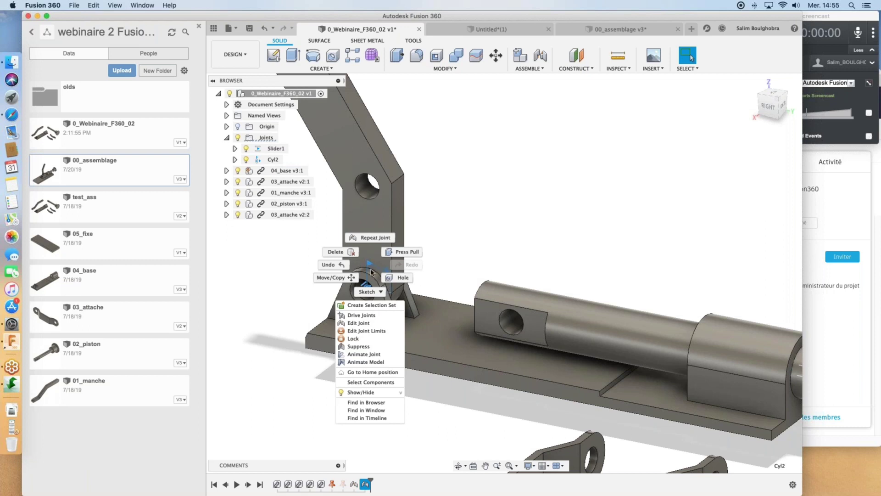
left_click(373, 324)
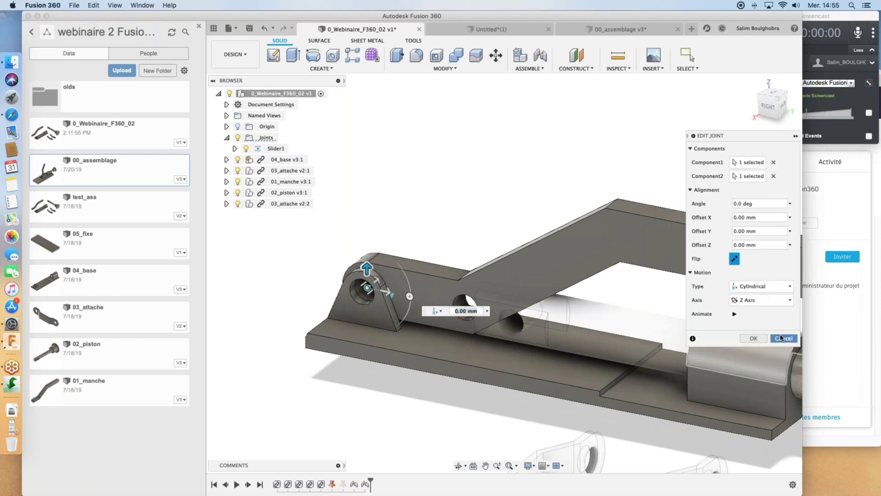
key("Return")
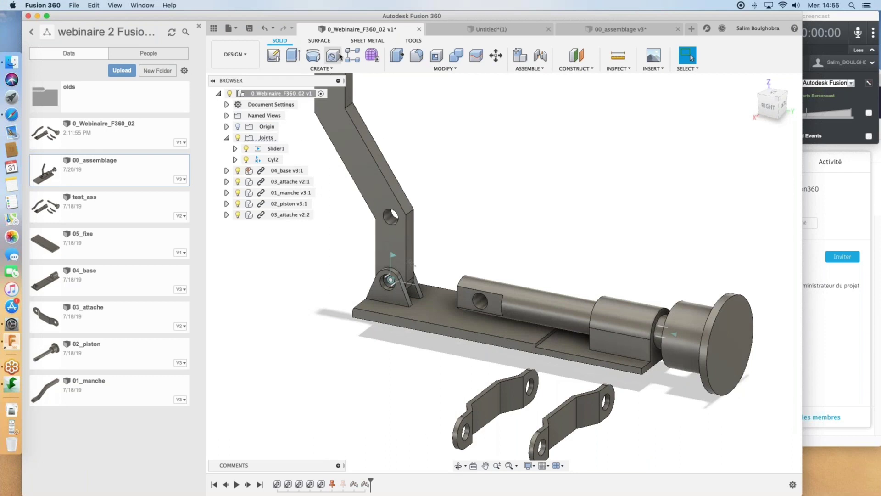
Start a Cylindrical joint and select the end hole of one loose 03_attache link as the first component.
left_click(540, 55)
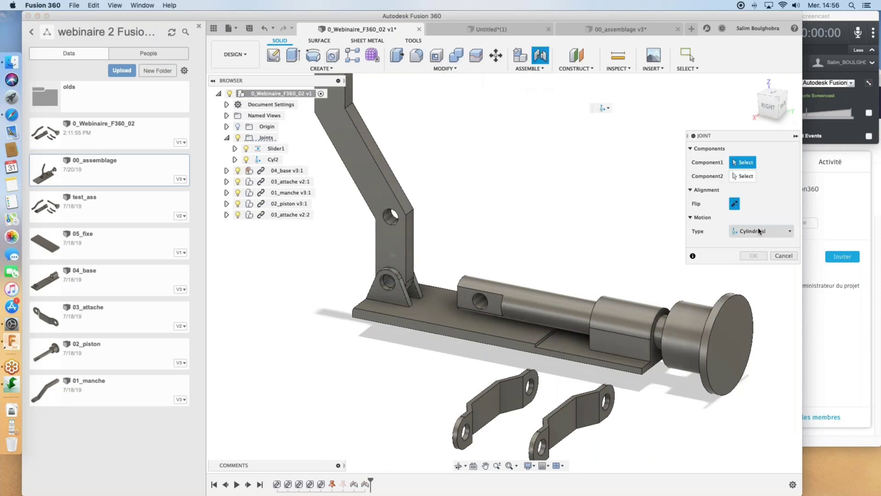
left_click(761, 230)
left_click(754, 272)
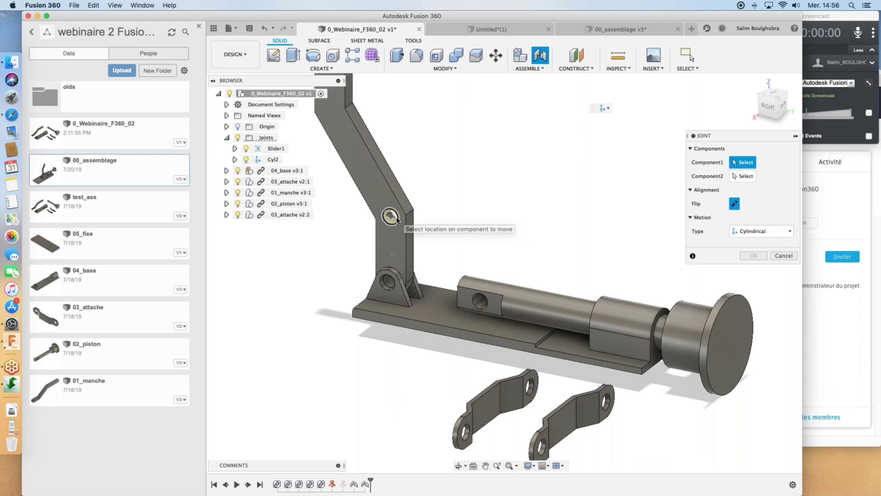
left_click(390, 217)
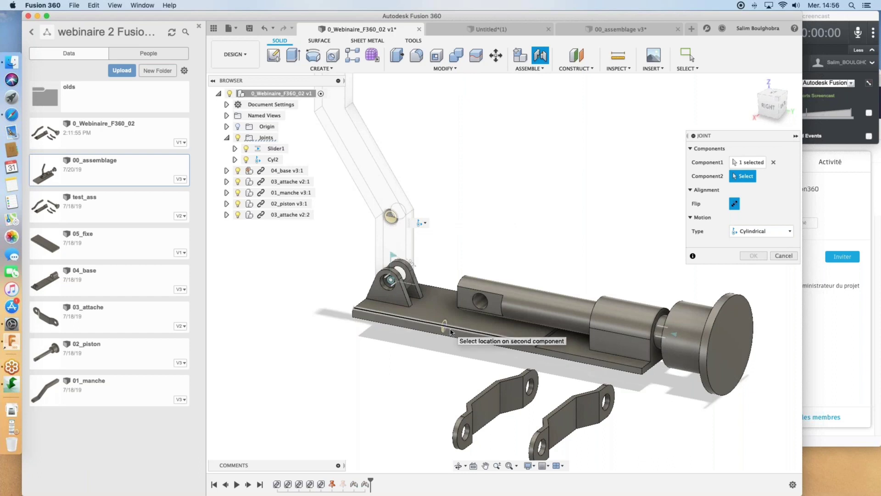
left_click(773, 162)
middle_click_drag(478, 333, 456, 285)
middle_click_drag(468, 318, 433, 349, "shift")
scroll(431, 356, "up", 4)
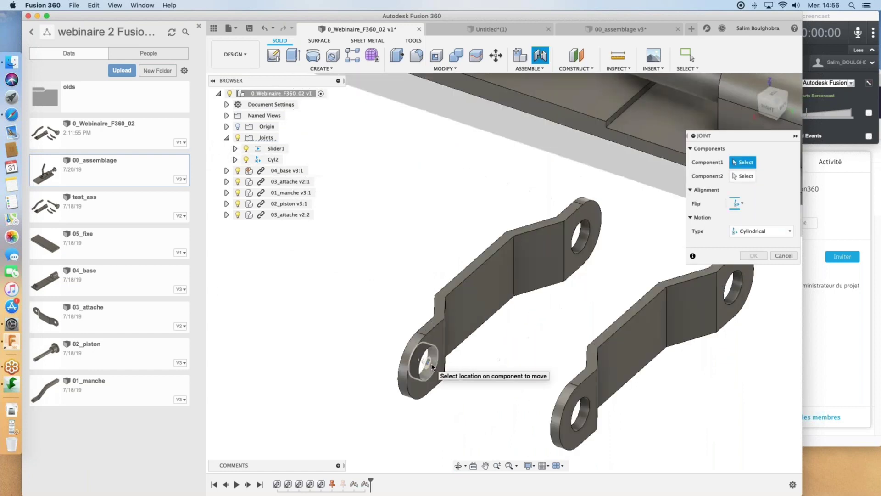
left_click(448, 365)
scroll(495, 306, "up", 3)
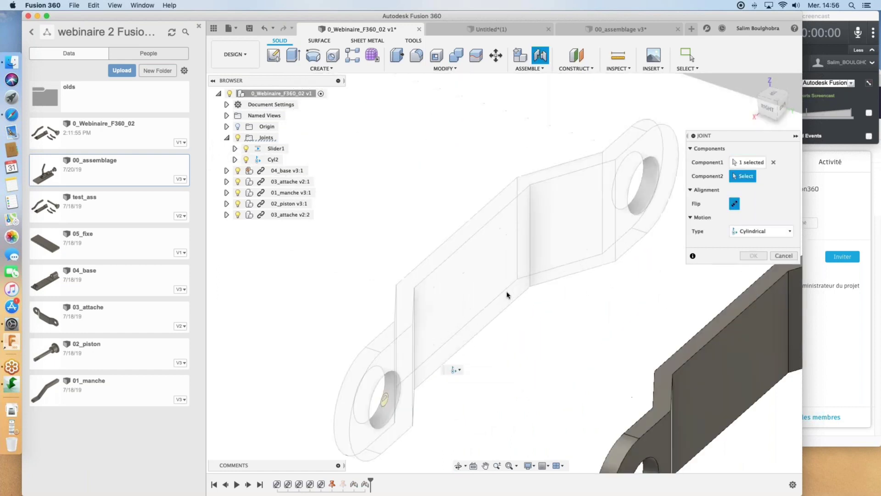
Select the handle's middle hole as the second component and confirm the cylindrical joint with the link.
scroll(507, 295, "down", 10)
scroll(494, 239, "up", 5)
middle_click_drag(497, 238, 522, 262, "shift")
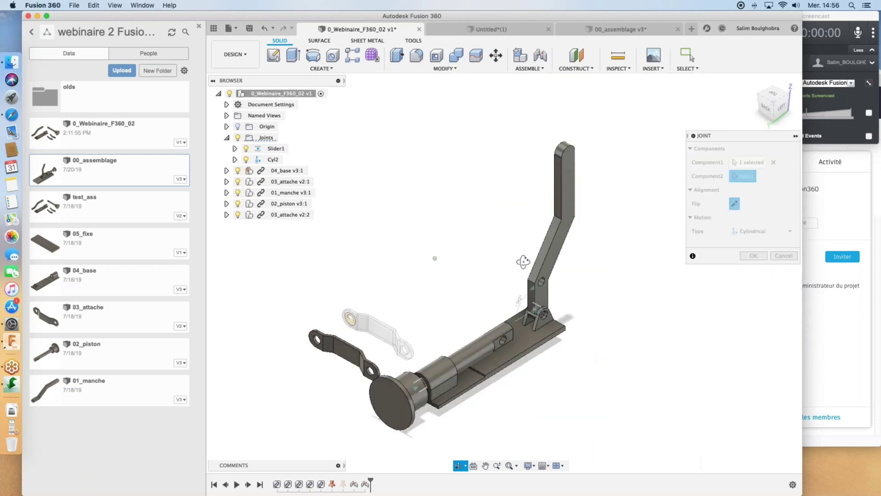
scroll(535, 294, "up", 4)
scroll(541, 296, "up", 2)
scroll(550, 299, "up", 2)
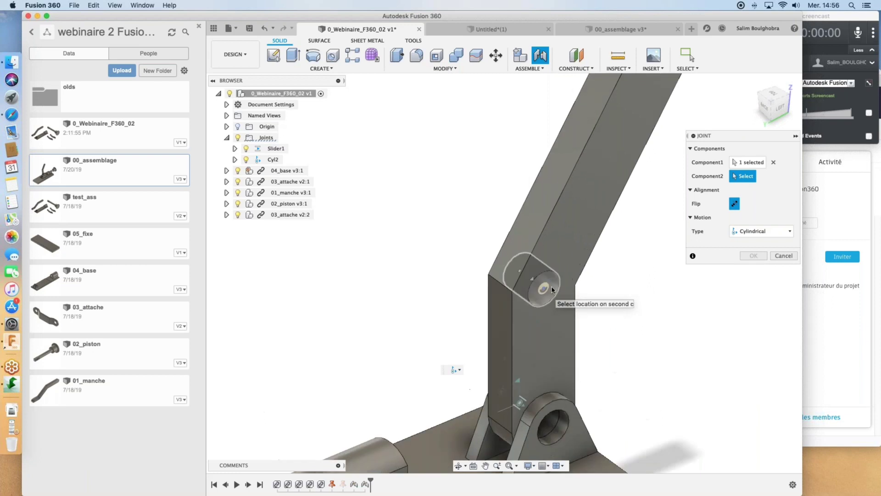
left_click(548, 291)
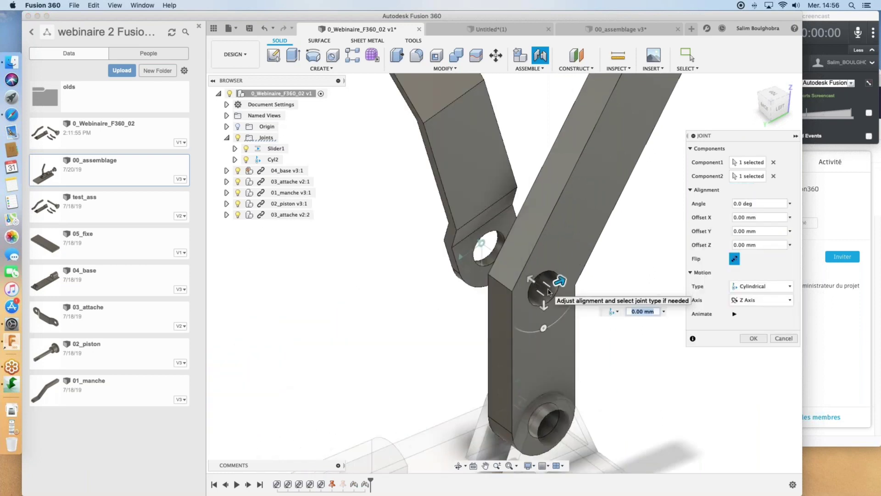
left_click(753, 338)
Join the link's free end hole to the hole in the piston rod with a Cylindrical joint.
scroll(655, 297, "down", 6)
middle_click_drag(482, 289, 624, 271, "shift")
middle_click_drag(496, 349, 527, 321, "shift")
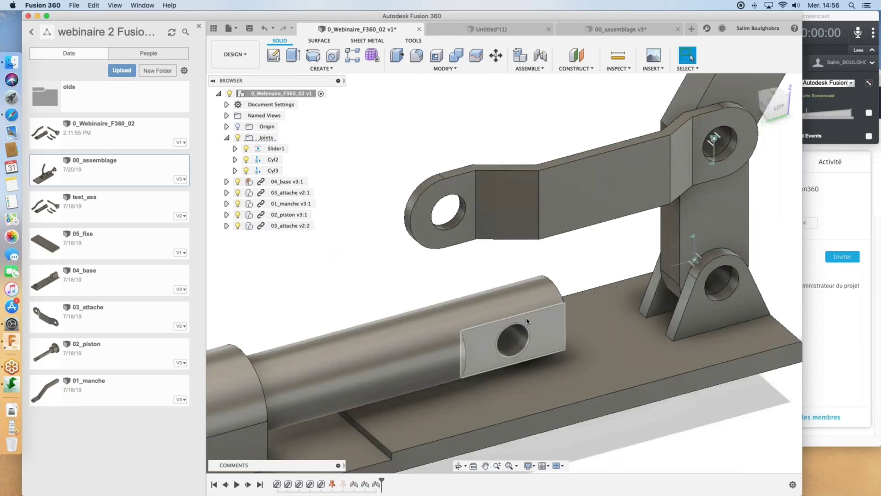
scroll(527, 321, "up", 2)
left_click(545, 58)
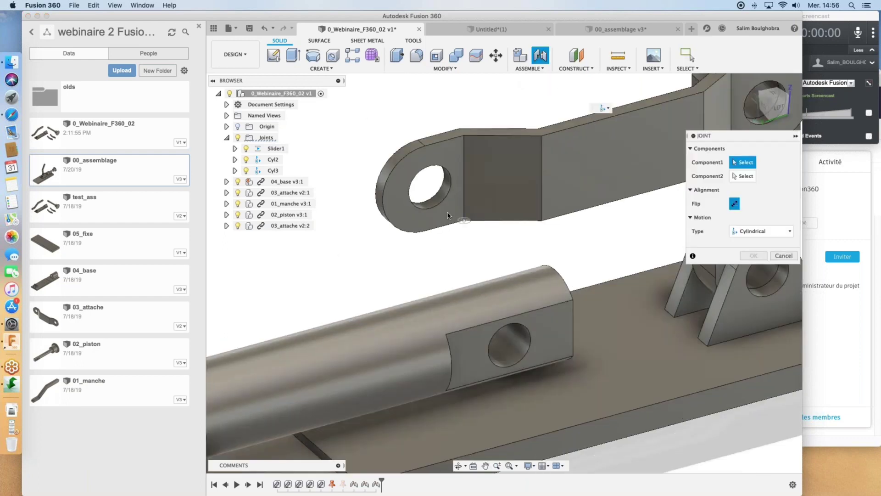
middle_click_drag(415, 251, 505, 240, "shift")
left_click(370, 205)
middle_click_drag(370, 205, 429, 197, "shift")
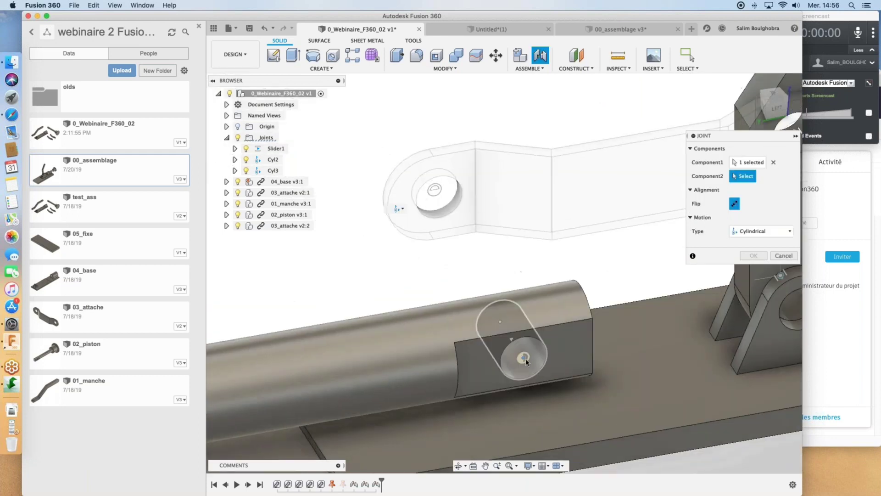
left_click(525, 357)
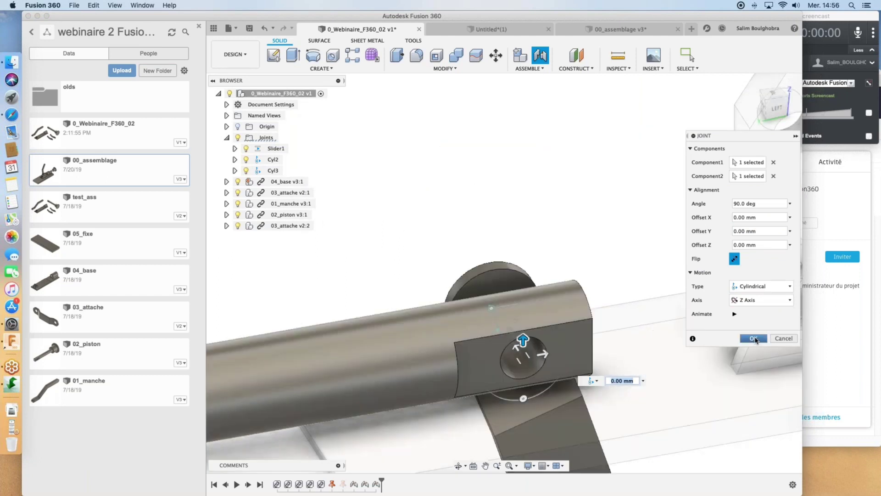
key("Return")
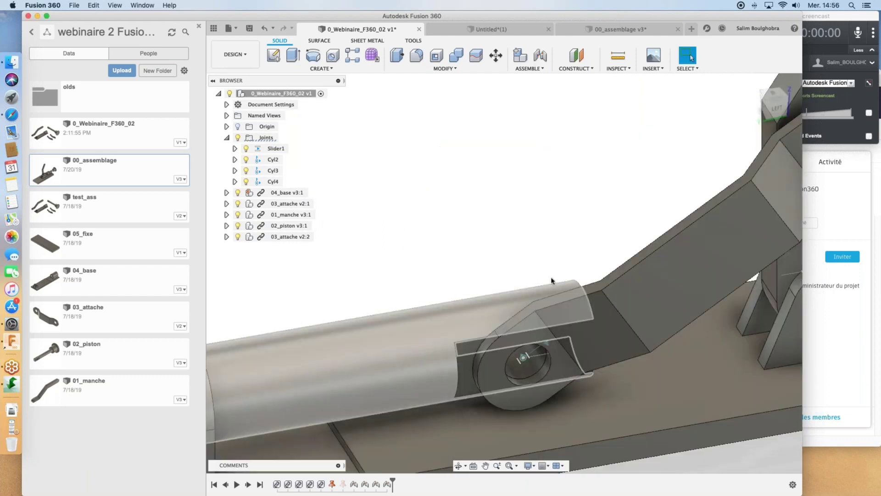
Animate the piston's slider joint on its own and end the animation.
scroll(551, 280, "down", 5)
middle_click_drag(539, 273, 607, 235, "shift")
scroll(561, 273, "up", 3)
scroll(561, 272, "down", 4)
left_click(582, 251)
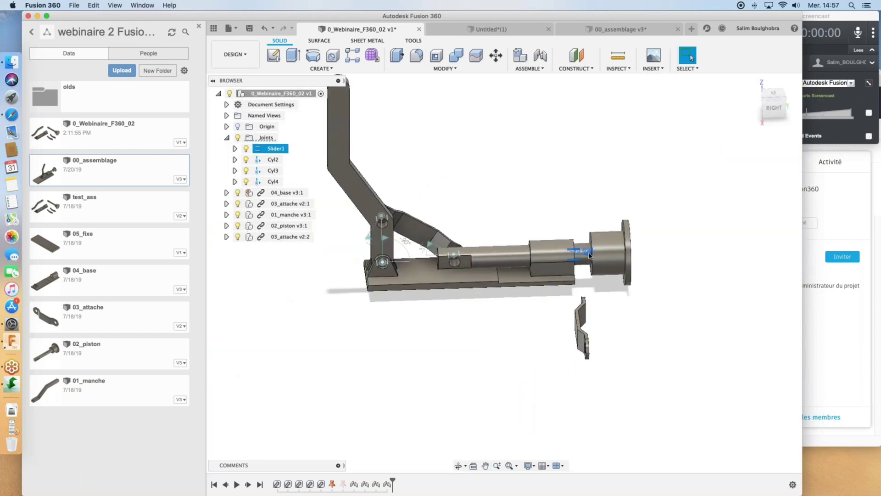
right_click(582, 251)
left_click(595, 345)
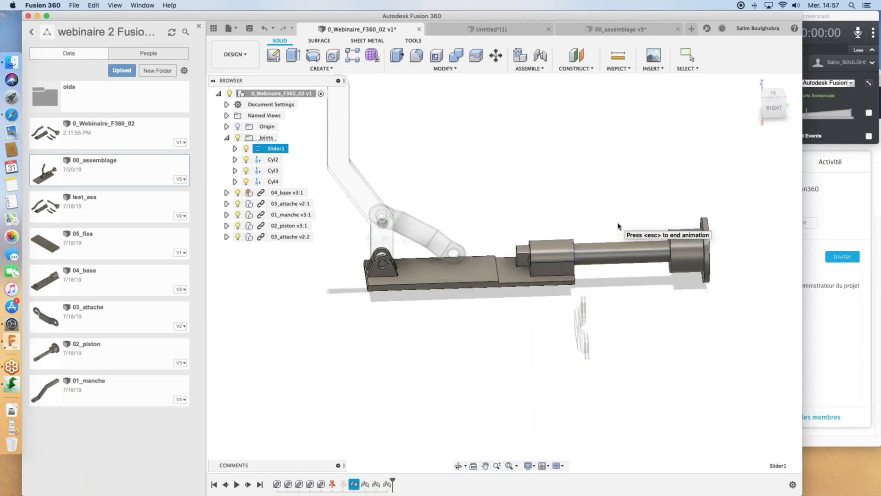
key("Escape")
Animate the whole model from the piston's slider joint and end the animation.
right_click(591, 255)
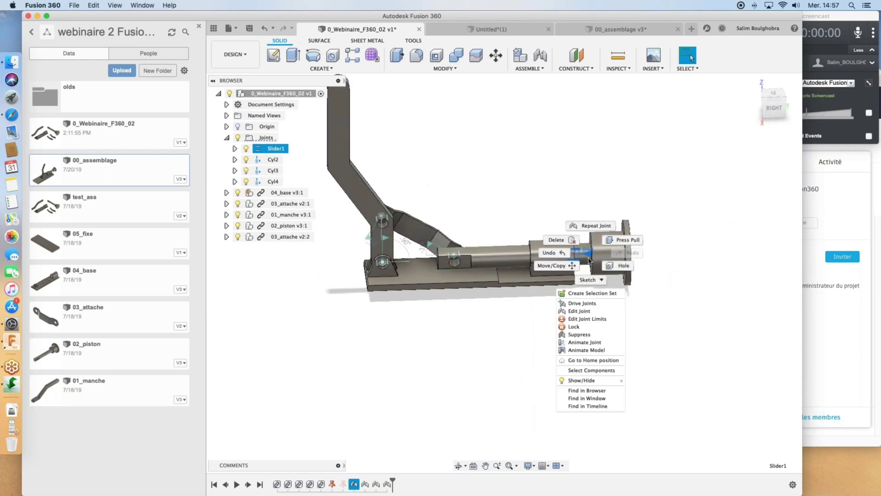
left_click(591, 351)
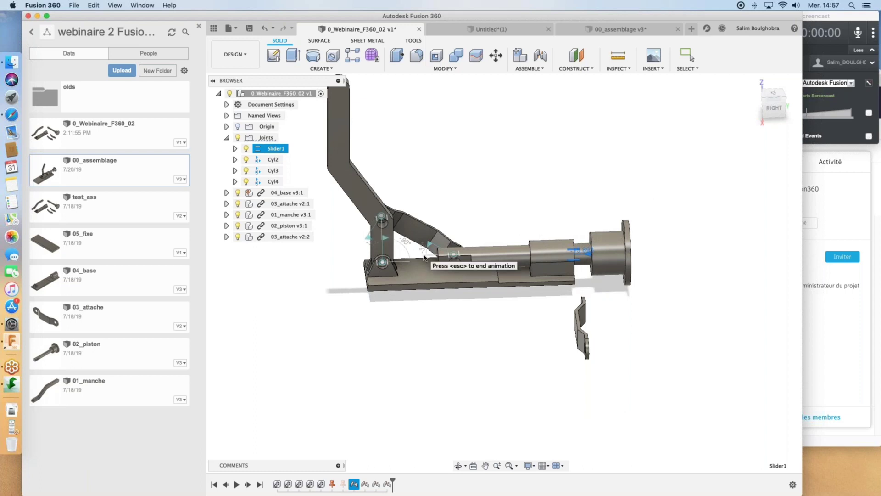
key("Escape")
right_click(384, 262)
left_click(390, 321)
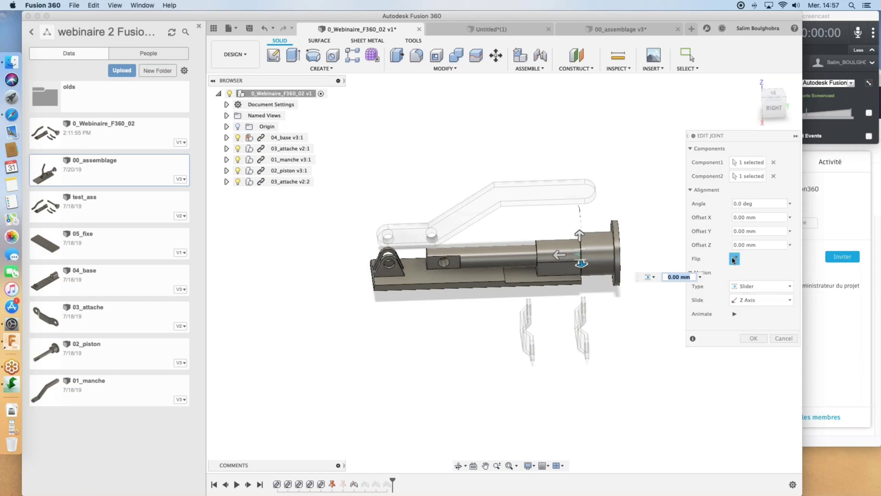
left_click(784, 338)
scroll(381, 237, "up", 2)
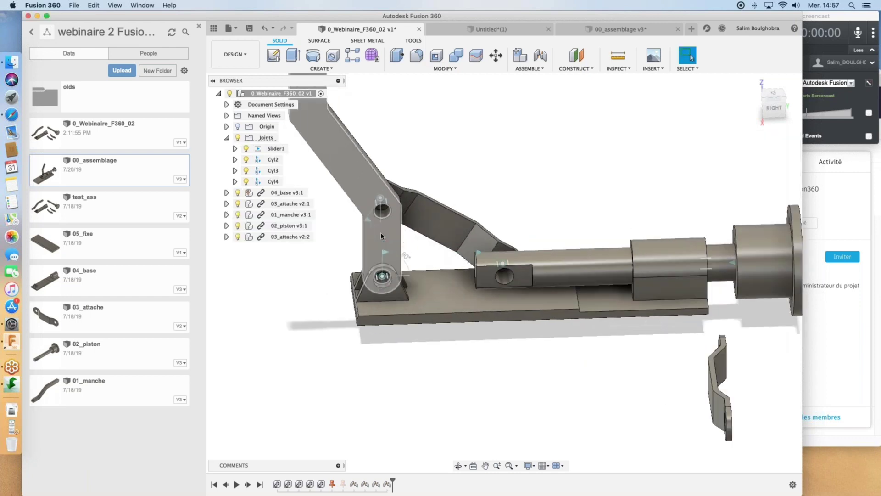
scroll(381, 236, "up", 1)
right_click(382, 281)
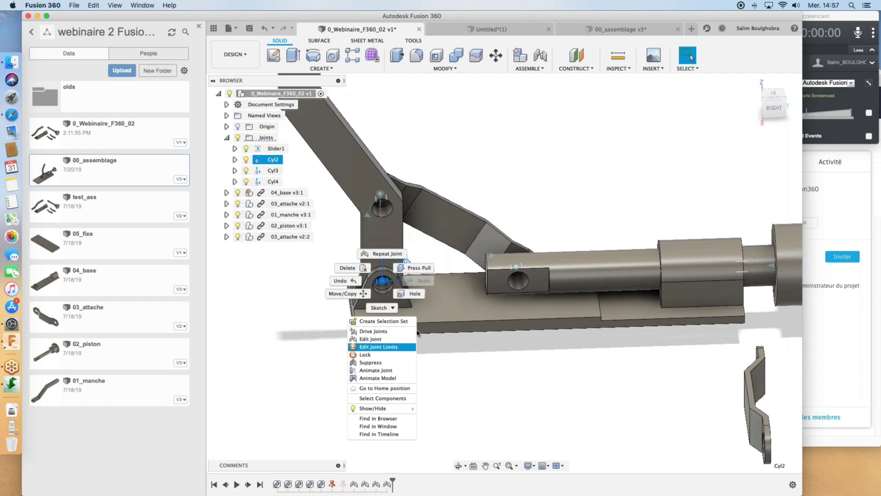
left_click(378, 347)
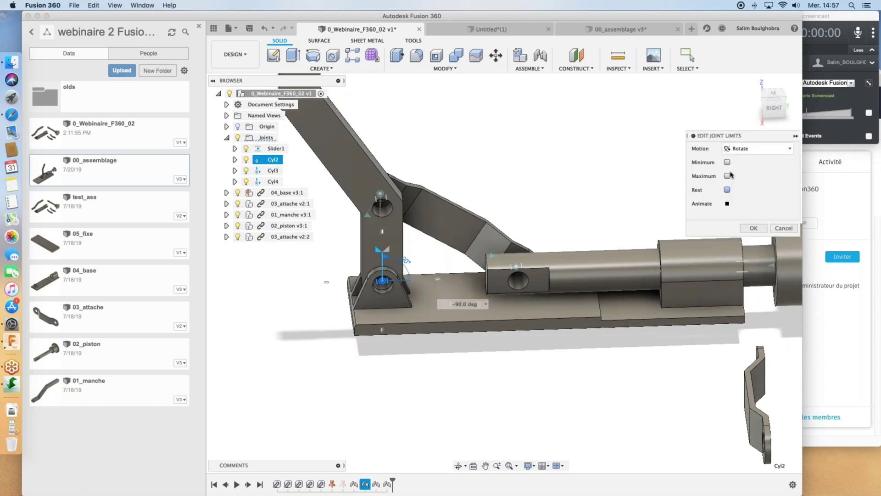
key("Escape")
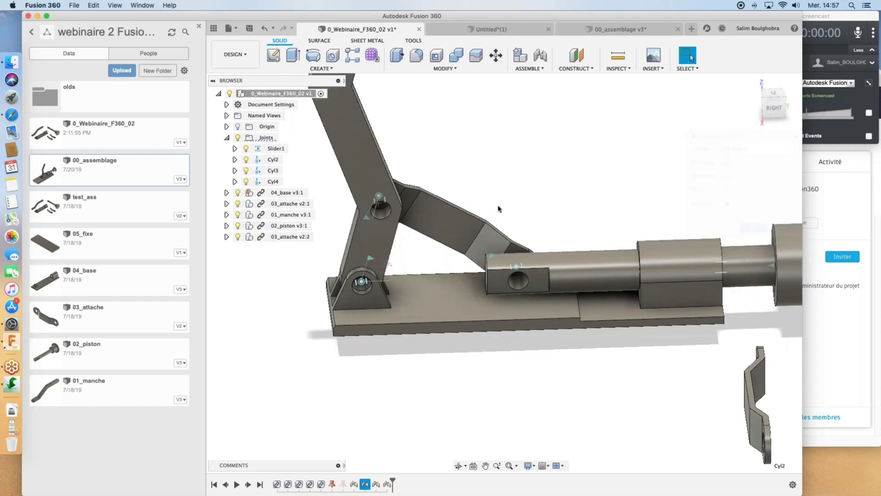
Animate the mechanism to check how the handle, link and piston move together, and end the animation.
scroll(474, 219, "up", 3)
scroll(487, 216, "down", 5)
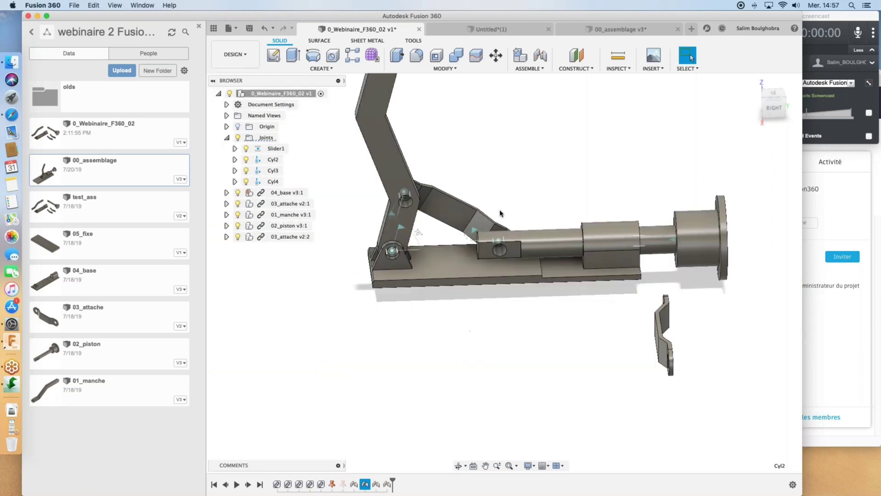
scroll(500, 213, "down", 1)
right_click(656, 237)
left_click(656, 309)
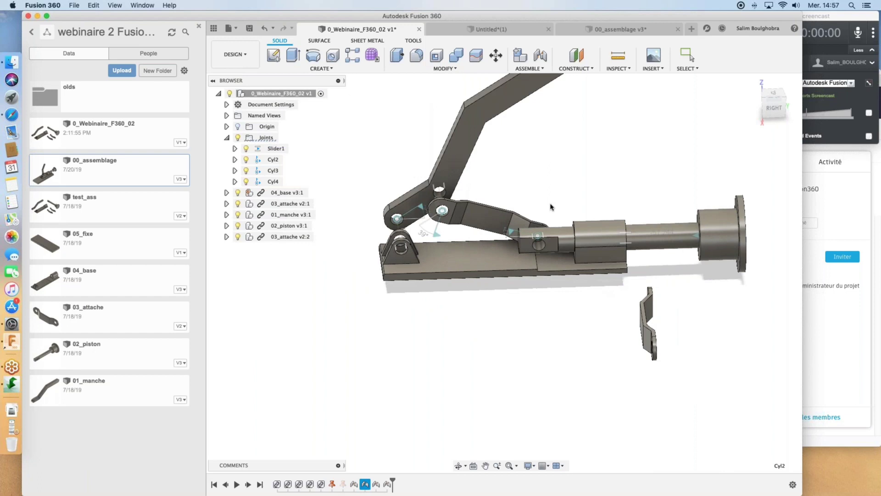
key("Escape")
scroll(619, 155, "down", 3)
middle_click_drag(594, 200, 590, 230)
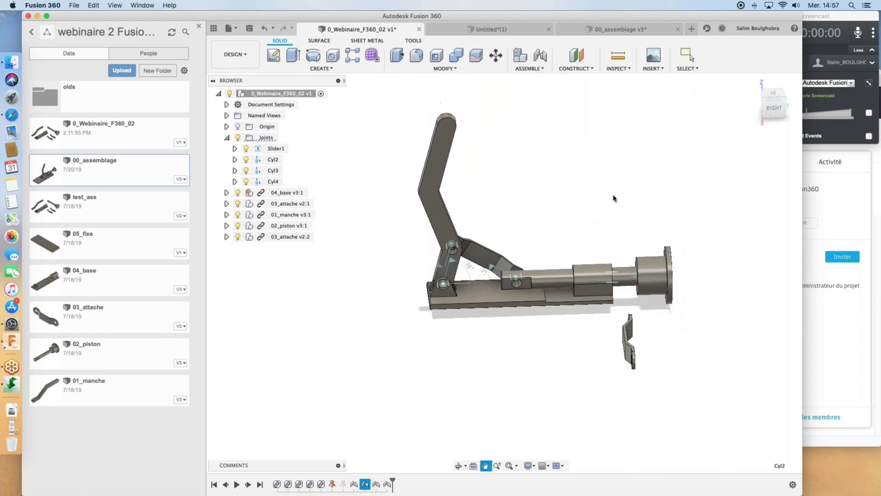
Start a Planar joint and select the hole in the base's clevis bracket as the first component.
middle_click_drag(496, 283, 452, 318, "shift")
scroll(431, 310, "up", 5)
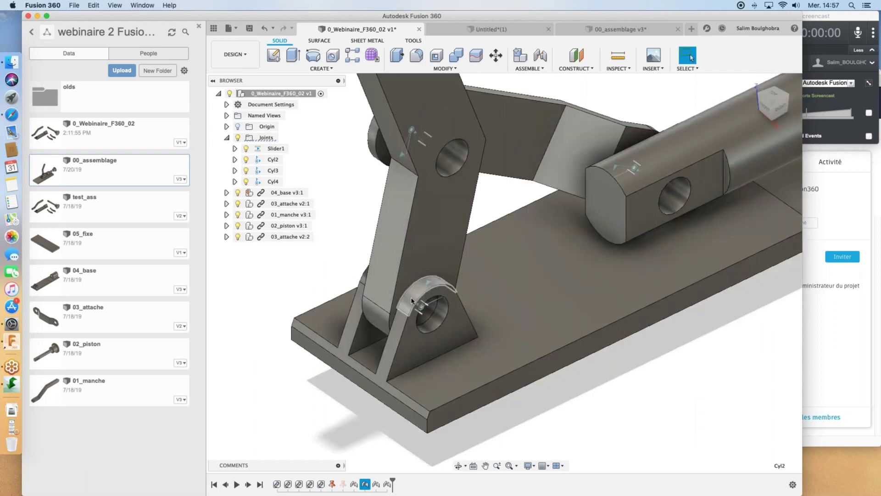
scroll(412, 300, "up", 2)
scroll(487, 278, "down", 2)
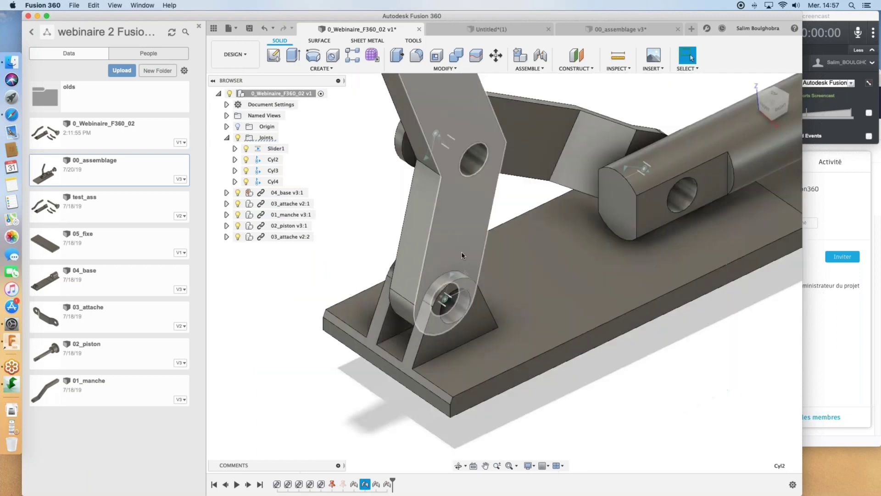
left_click(541, 55)
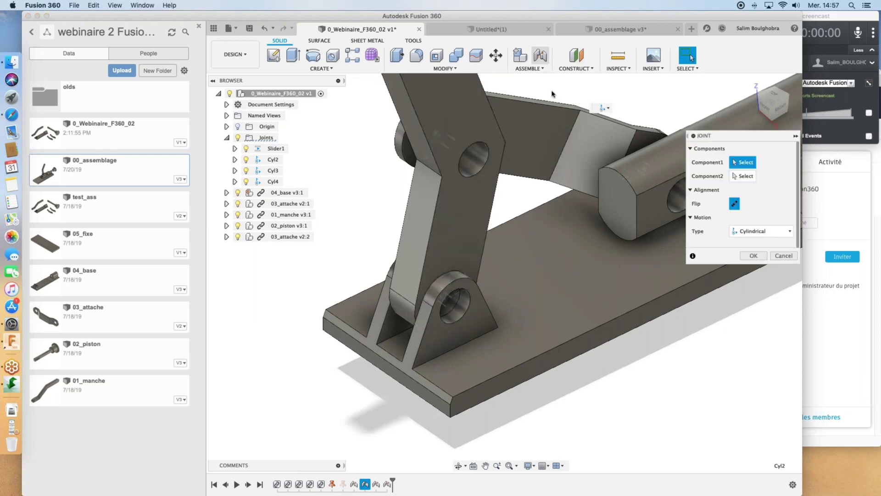
left_click(753, 231)
left_click(757, 291)
middle_click_drag(526, 301, 516, 344, "shift")
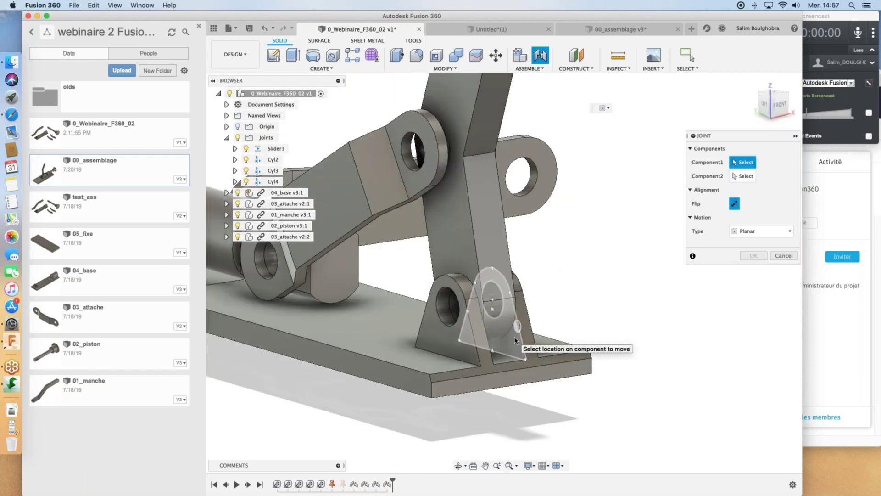
left_click(499, 303)
Select the handle's lower hole as the second component and confirm the planar joint with the base.
middle_click_drag(610, 279, 487, 296, "shift")
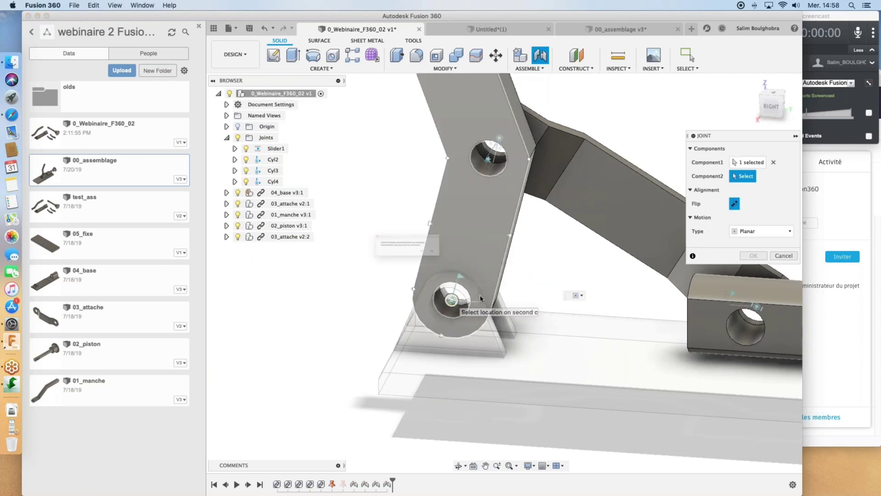
left_click(480, 299)
left_click(482, 260)
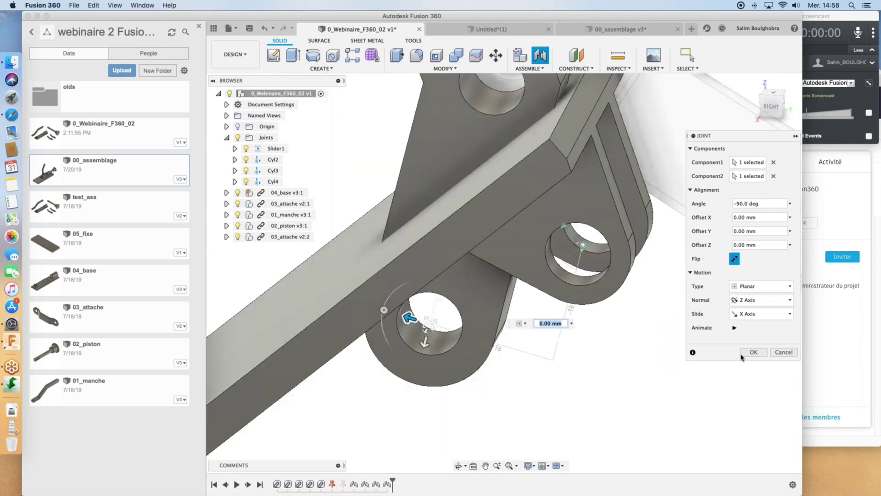
key("Return")
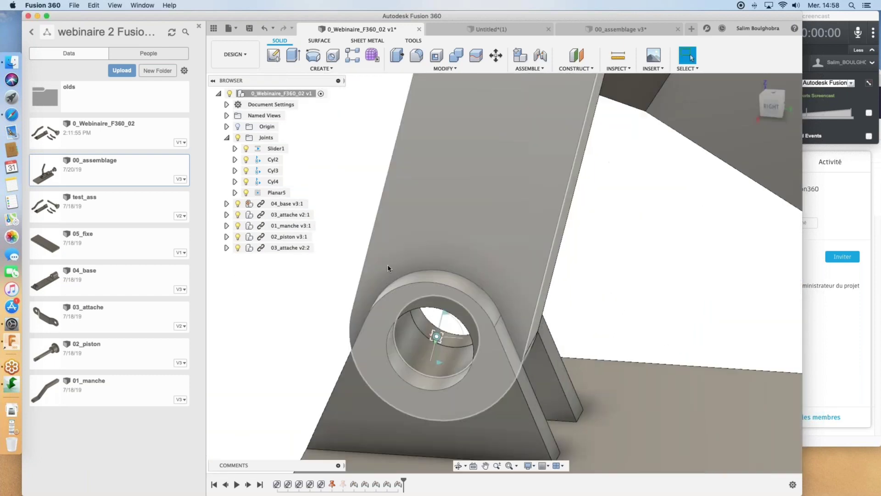
Animate the clamp from the piston's slider joint to check the motion with the added planar joint.
scroll(388, 268, "down", 10)
middle_click_drag(458, 289, 531, 282, "shift")
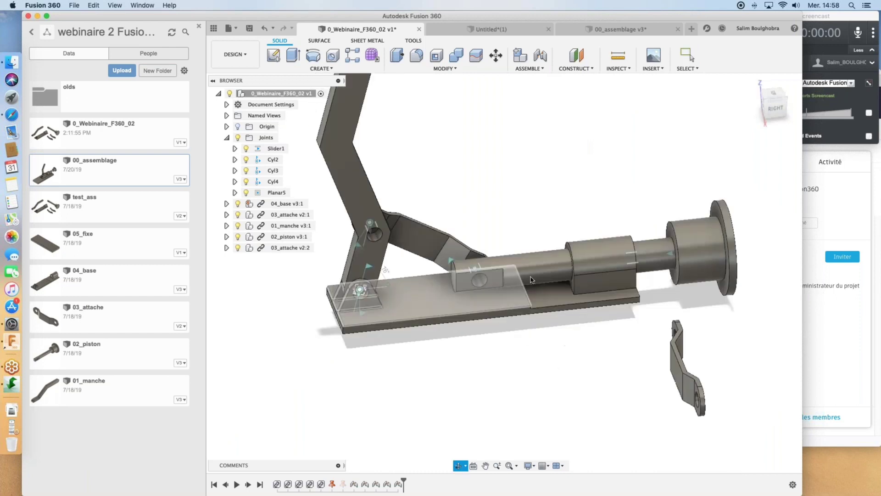
right_click(671, 255)
left_click(665, 347)
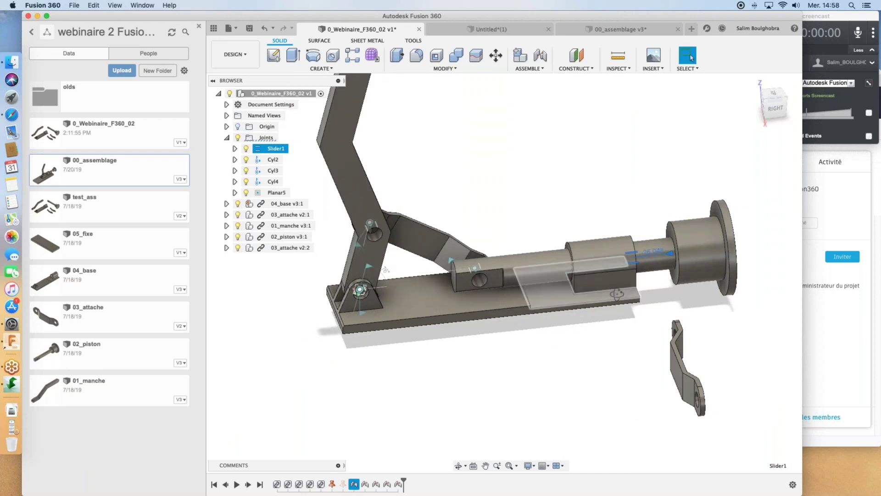
middle_click_drag(576, 210, 539, 265, "shift")
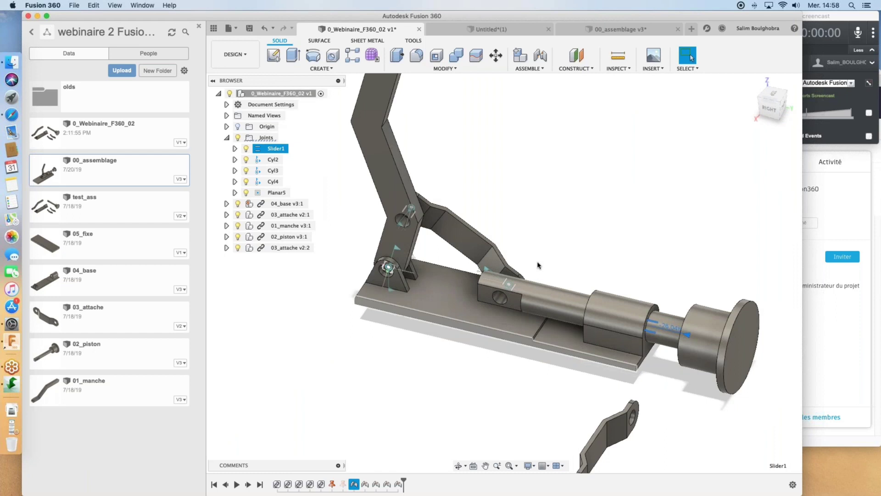
Switch to the 00_assemblage design and examine its list of joints, including the degrees of freedom of Cyl1.
left_click(601, 29)
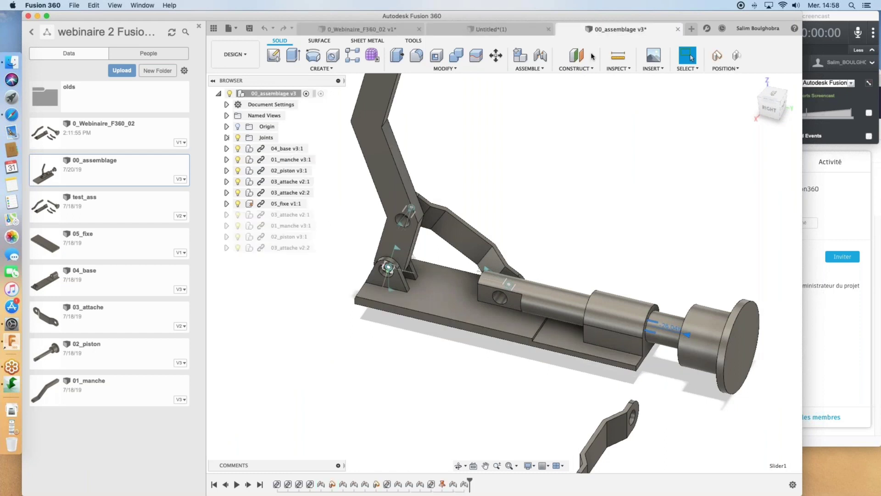
middle_click_drag(525, 187, 564, 234, "shift")
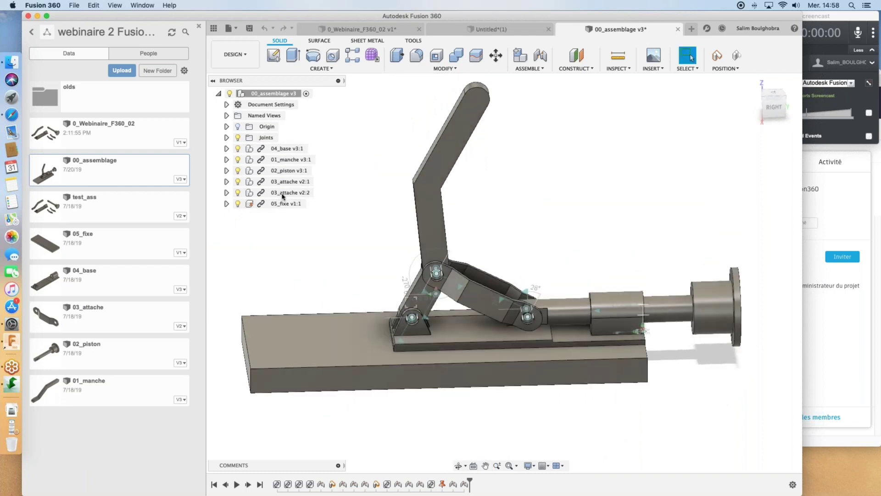
left_click(226, 137)
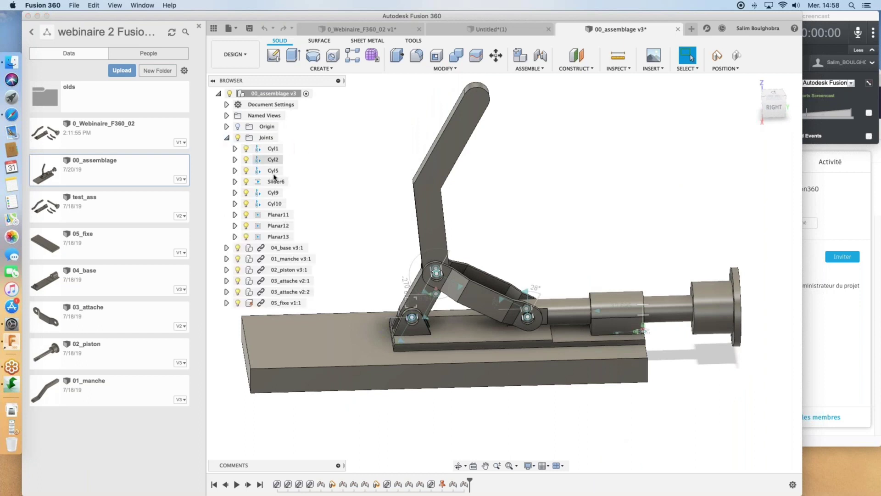
left_click(235, 149)
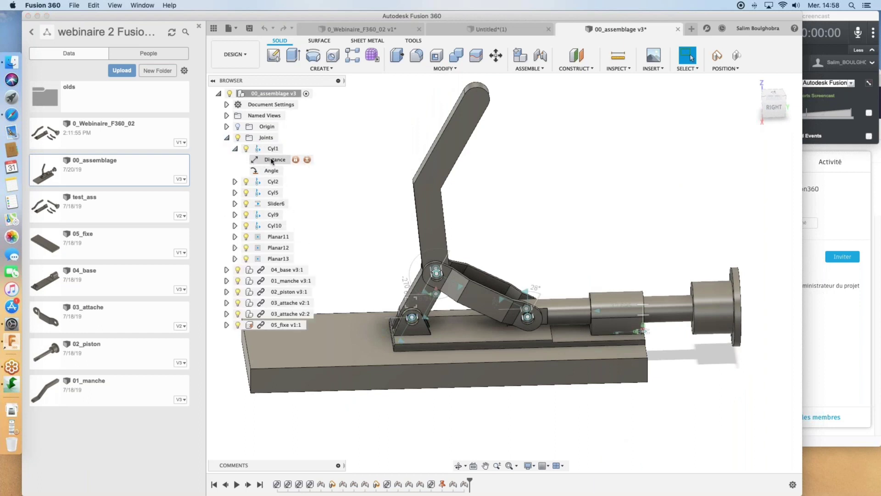
left_click(235, 149)
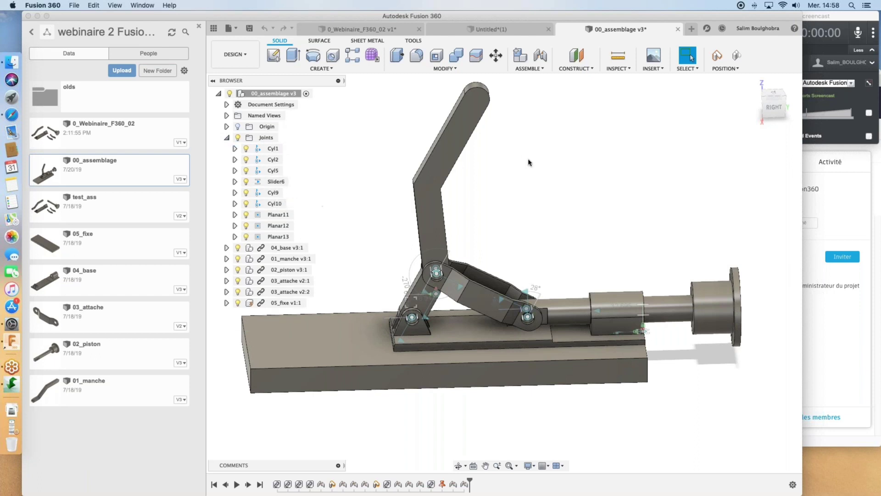
middle_click_drag(562, 193, 544, 161)
middle_click_drag(510, 220, 567, 245, "shift")
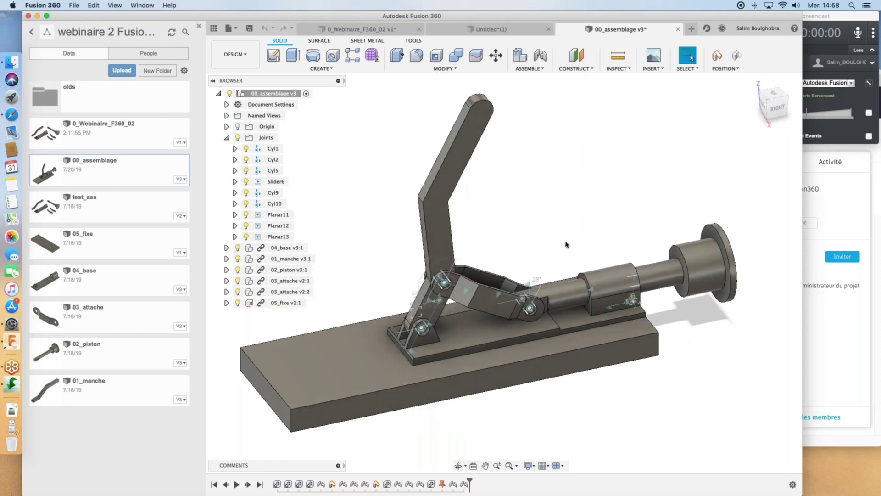
left_click(542, 68)
Open the user profile in Safari and show the Fusion project home page in a second browser tab.
left_click(772, 30)
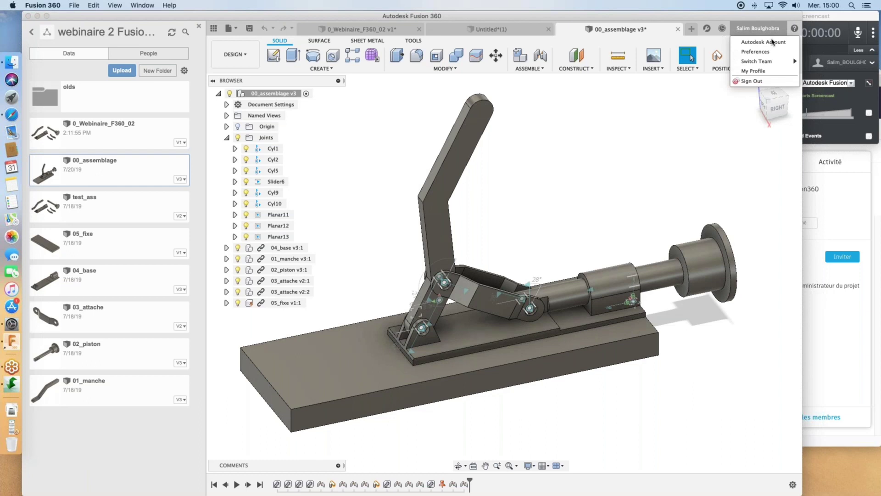
left_click(766, 70)
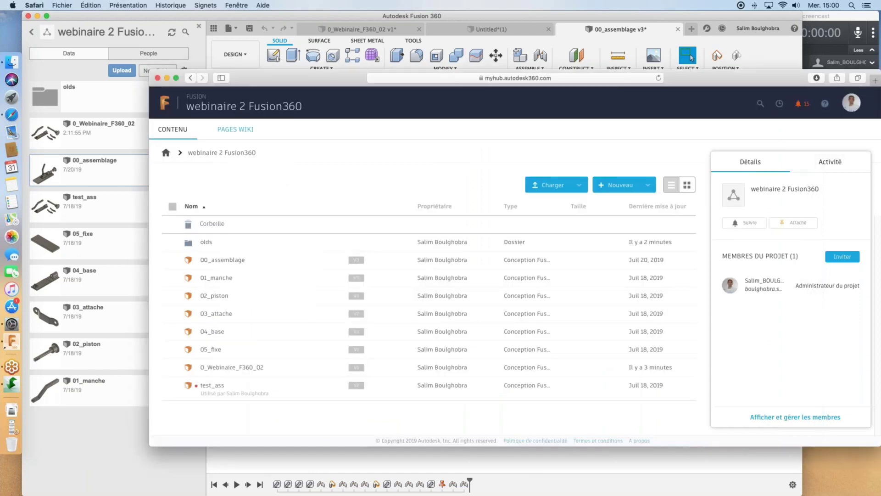
key("super+t")
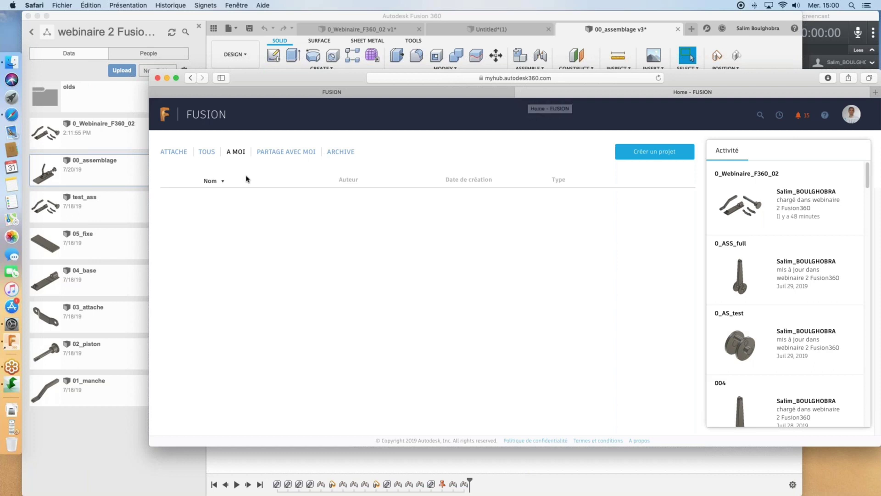
Sort the owned projects by creation date and open the project webinaire 2 Fusion360.
left_click(460, 180)
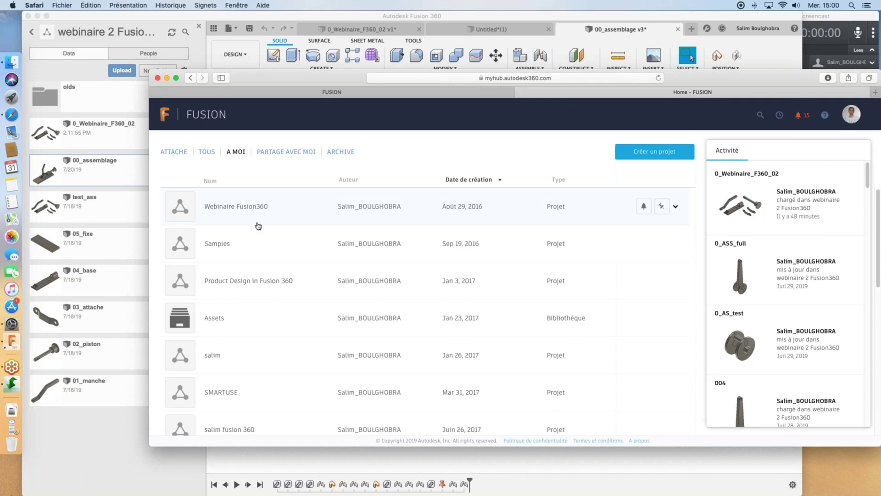
scroll(258, 226, "down", 1)
scroll(259, 226, "down", 2)
scroll(255, 224, "up", 2)
scroll(285, 244, "down", 10)
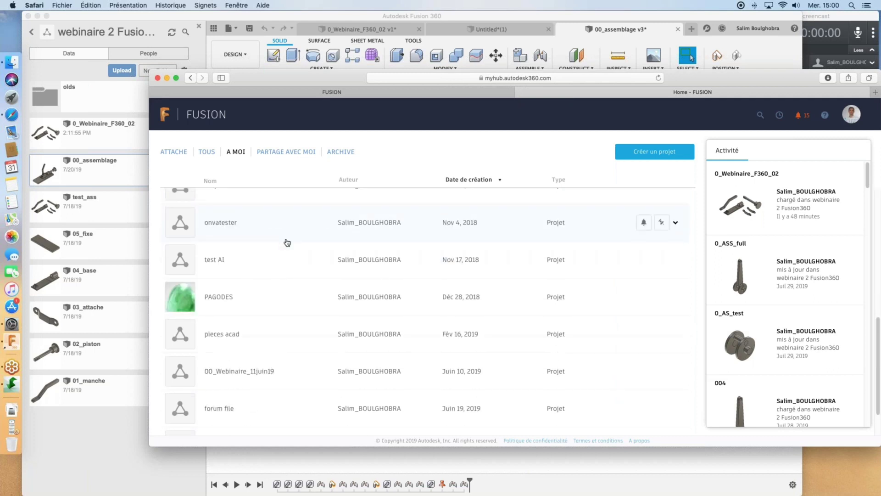
scroll(287, 243, "down", 3)
left_click(246, 398)
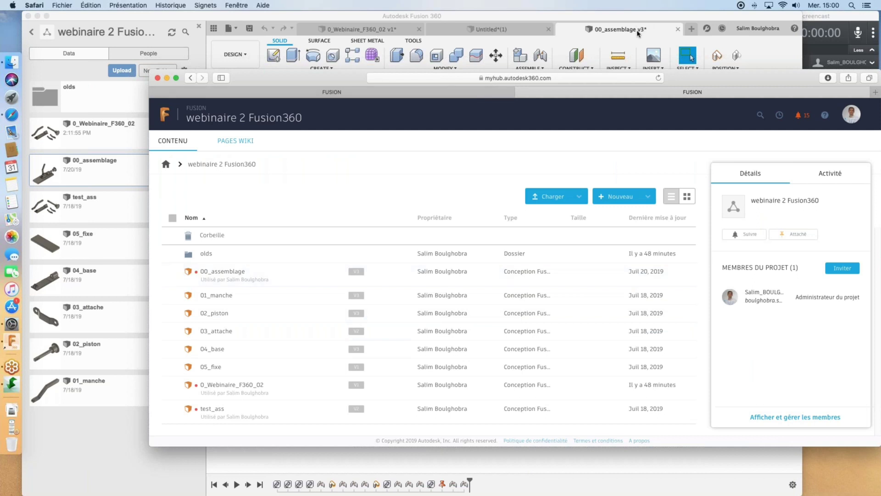
Open the 00_assemblage design page in an enlarged browser window and review its referenced parts and animations.
left_click(190, 274)
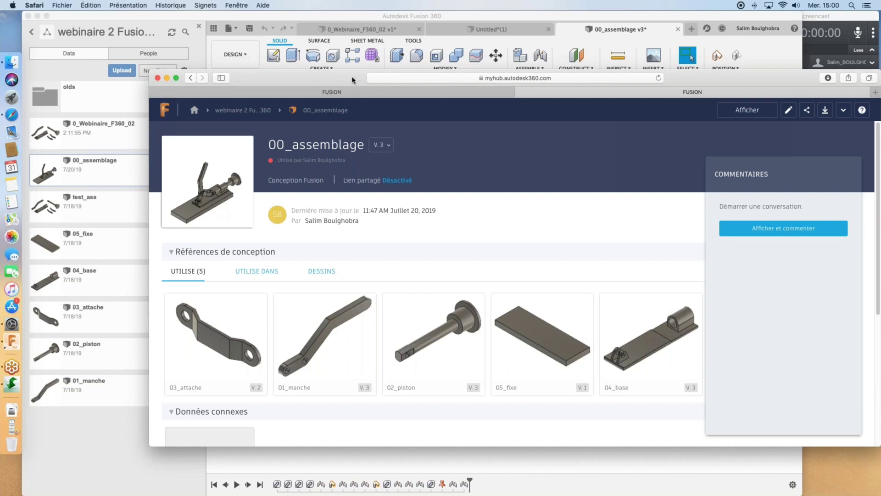
left_click_drag(353, 80, 273, 22)
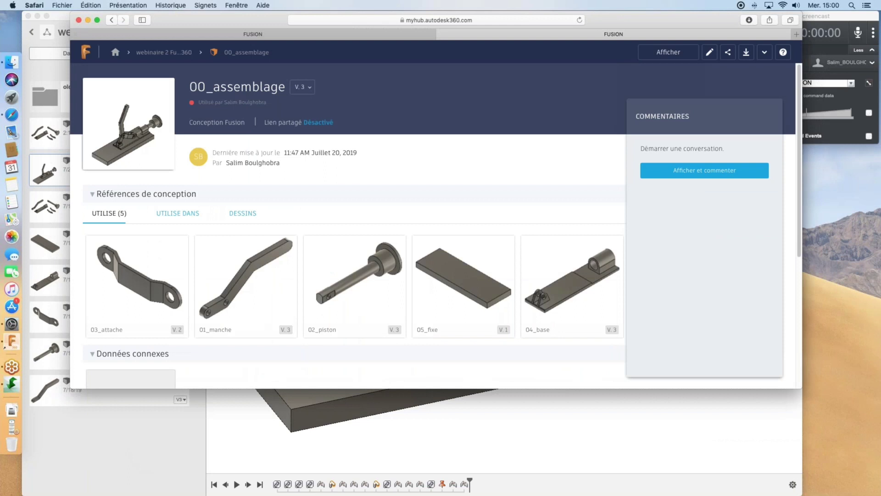
left_click_drag(422, 388, 422, 463)
mouse_move(454, 298)
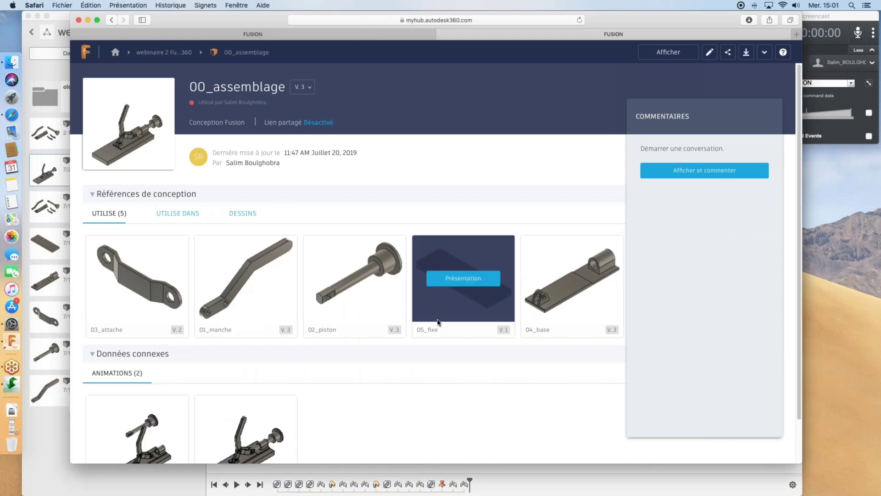
scroll(437, 322, "down", 1)
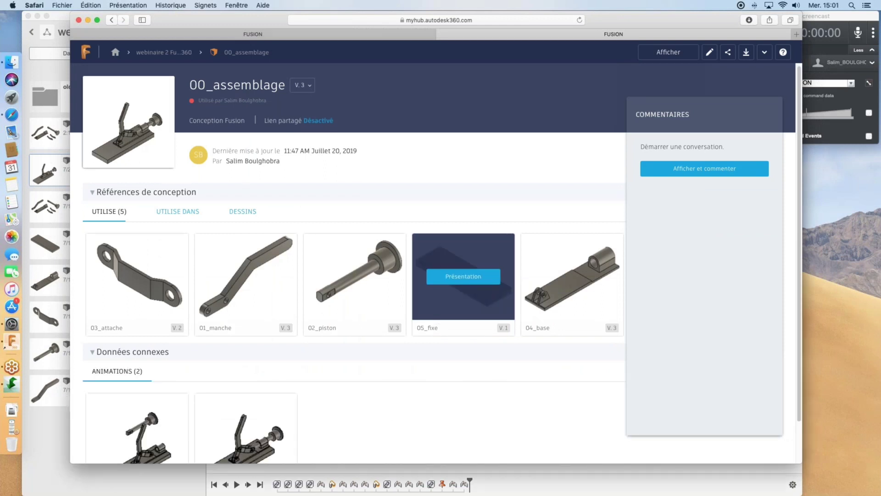
scroll(428, 330, "down", 2)
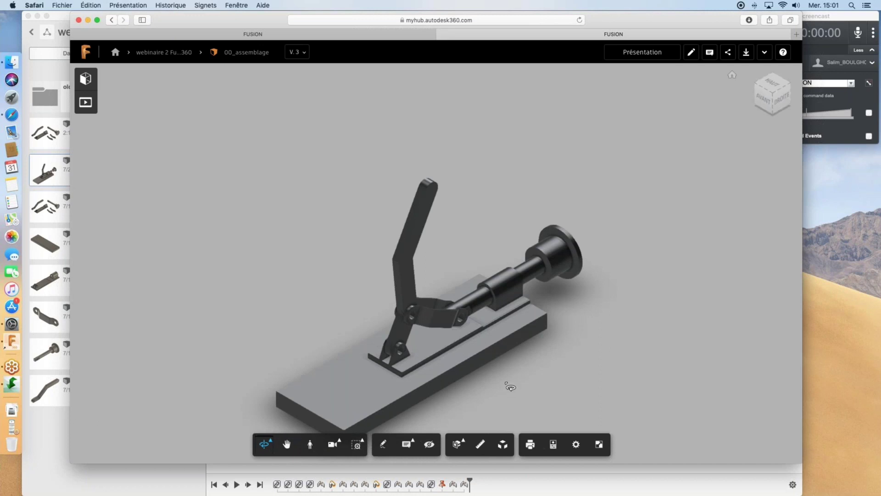
Explode the toggle clamp model in the web viewer and inspect the separated parts from several angles.
left_click(503, 444)
left_click_drag(475, 420, 503, 421)
scroll(477, 270, "down", 5)
scroll(434, 260, "up", 2)
scroll(435, 260, "up", 5)
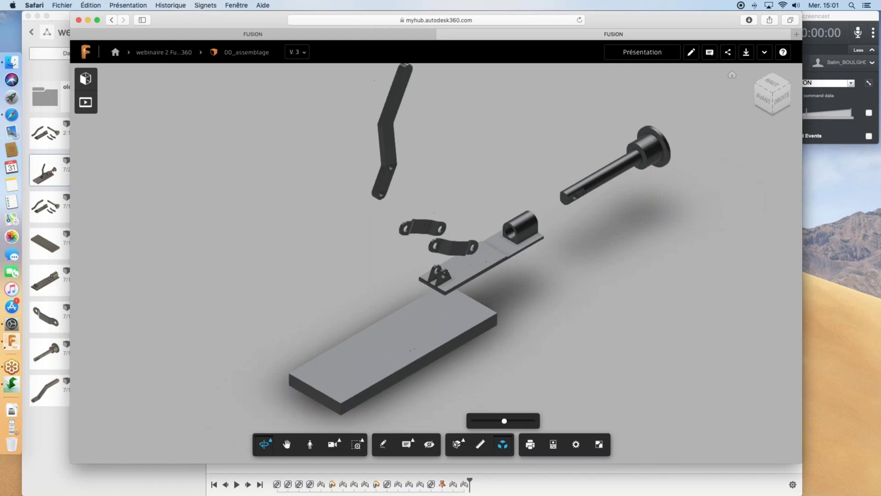
left_click_drag(504, 422, 522, 422)
left_click_drag(542, 349, 477, 353)
scroll(322, 364, "down", 5)
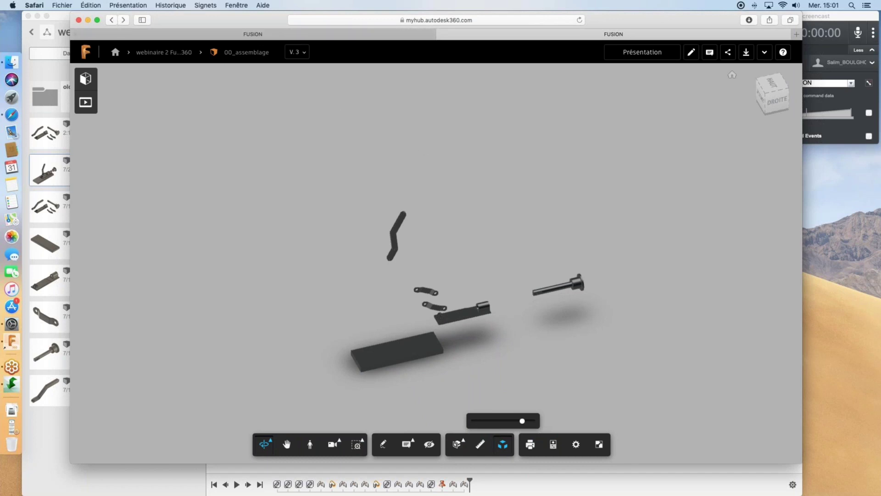
Close the viewer tab, reopen 00_assemblage from the project's contents, and play its Storyboard1 animation.
left_click(441, 34)
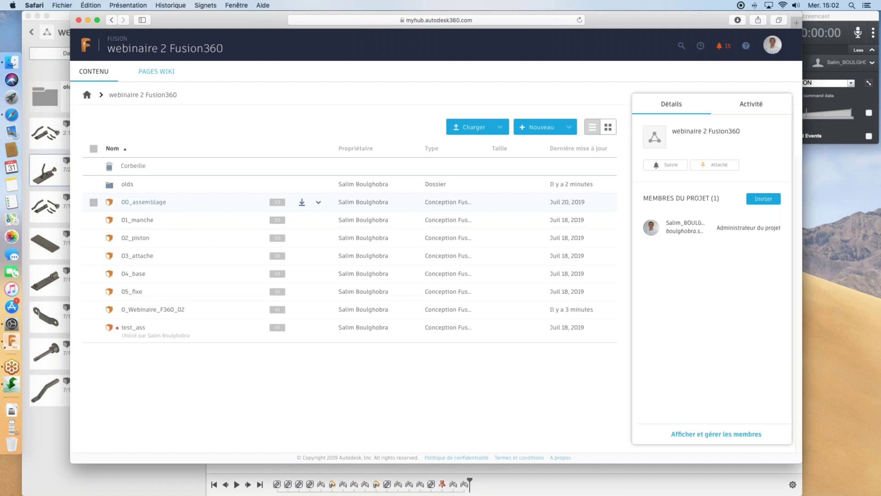
left_click(144, 203)
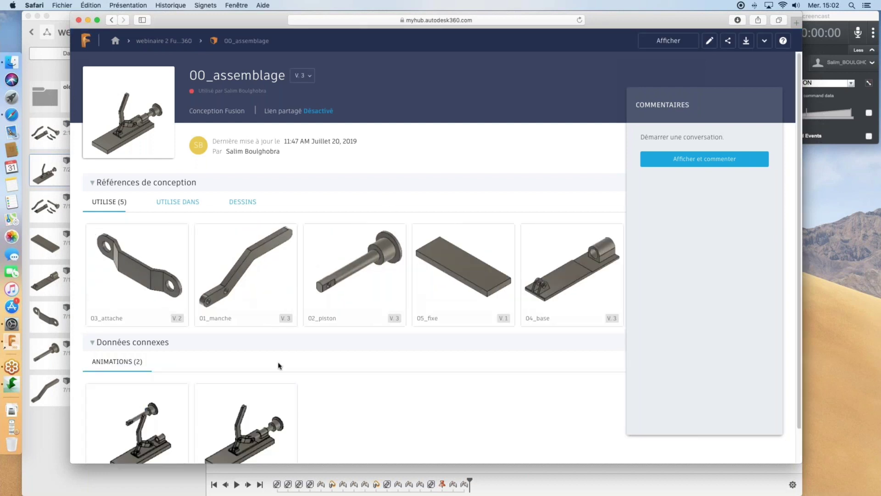
scroll(320, 411, "down", 1)
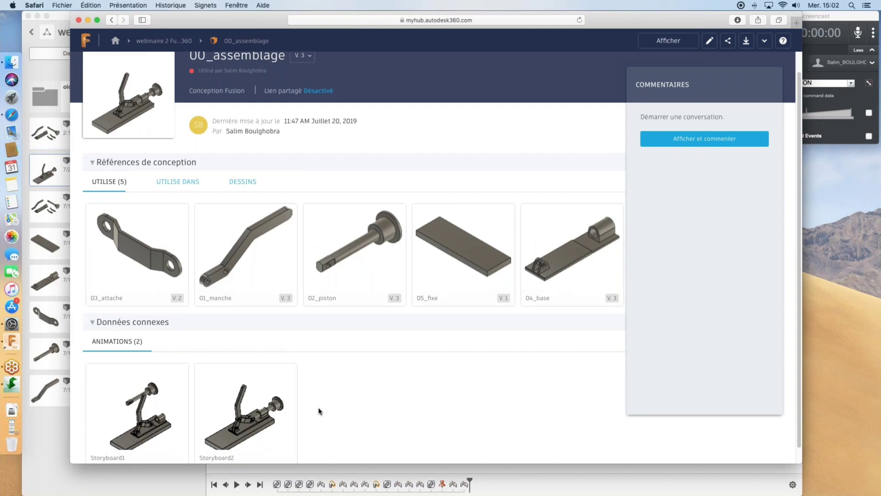
scroll(147, 395, "down", 1)
left_click(146, 394)
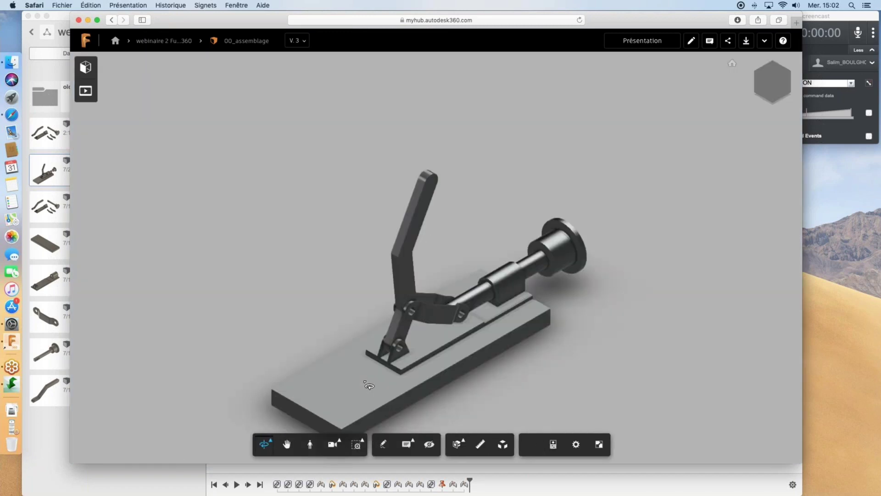
left_click(503, 445)
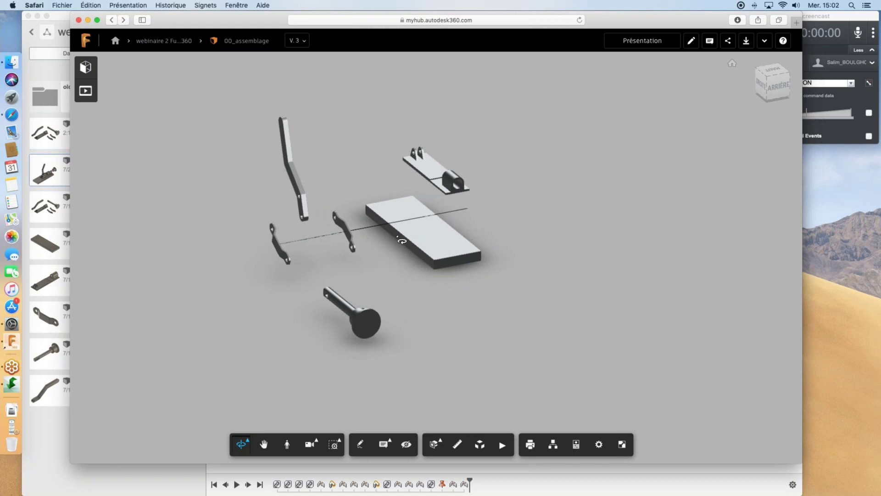
Load the Storyboard2 animation in the web viewer, play it, and pause it with the parts exploded.
left_click(86, 91)
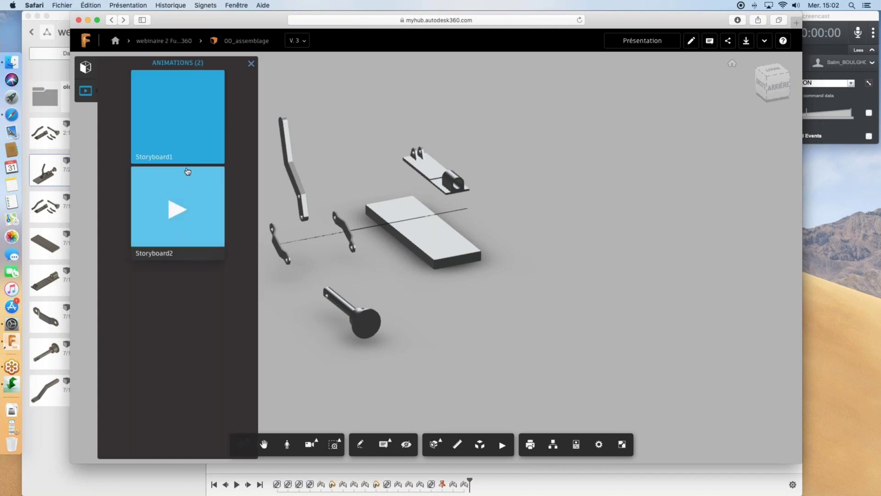
left_click(197, 199)
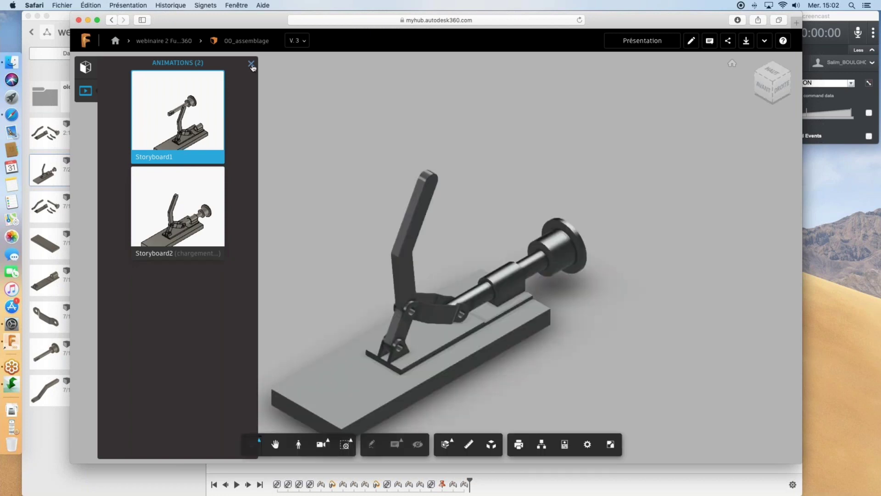
left_click(251, 64)
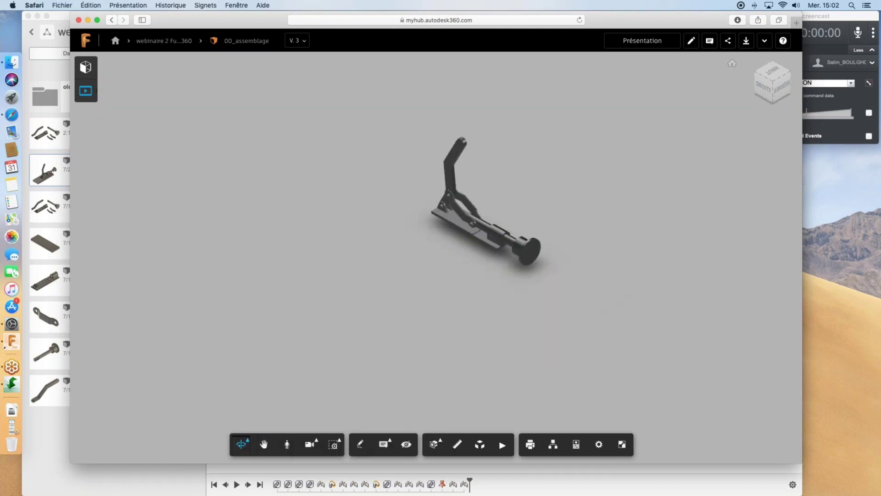
left_click(501, 445)
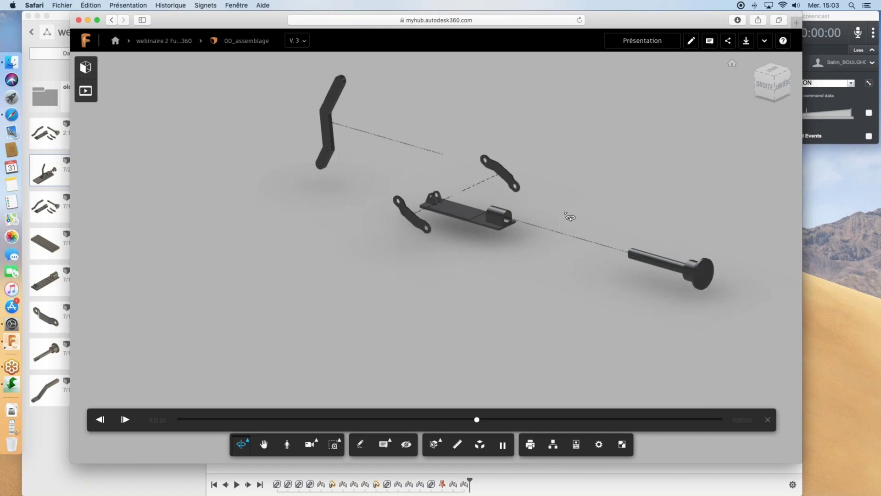
left_click(502, 444)
scroll(471, 276, "down", 3)
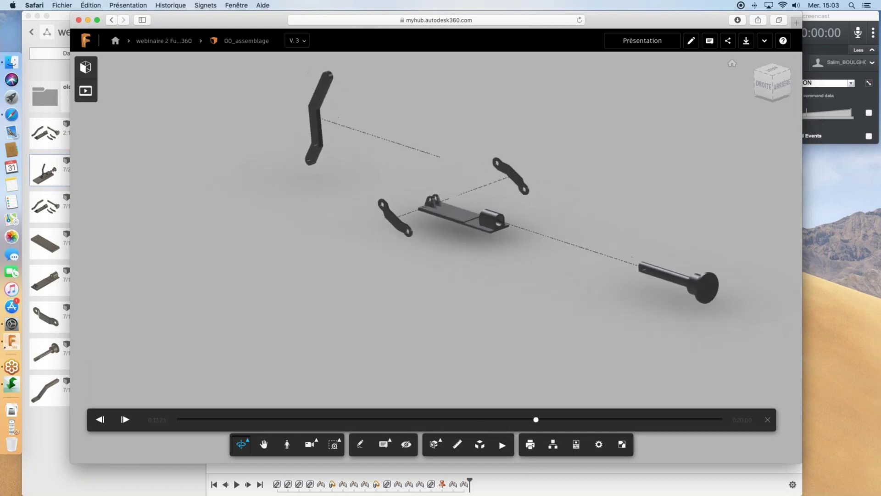
Minimize the browser to return to Fusion 360 and animate the model through the Slider6 joint, then reframe the clamp.
left_click(89, 21)
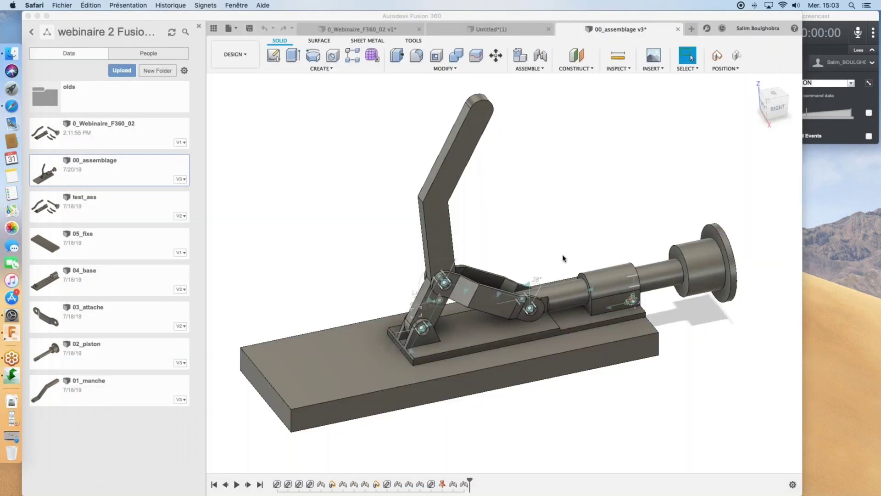
right_click(592, 293)
left_click(586, 380)
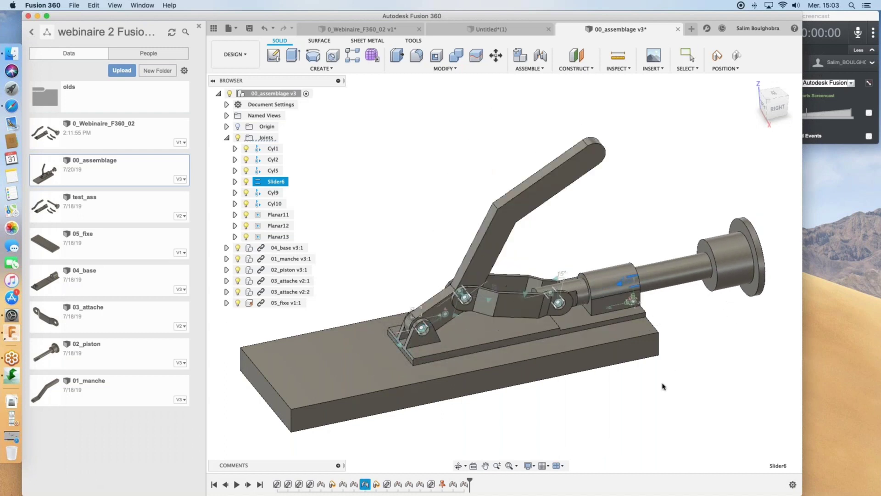
middle_click_drag(663, 398, 672, 357)
mouse_move(630, 391)
middle_mouse_down()
mouse_move(636, 415)
mouse_move(615, 391)
middle_mouse_up()
scroll(616, 402, "down", 2)
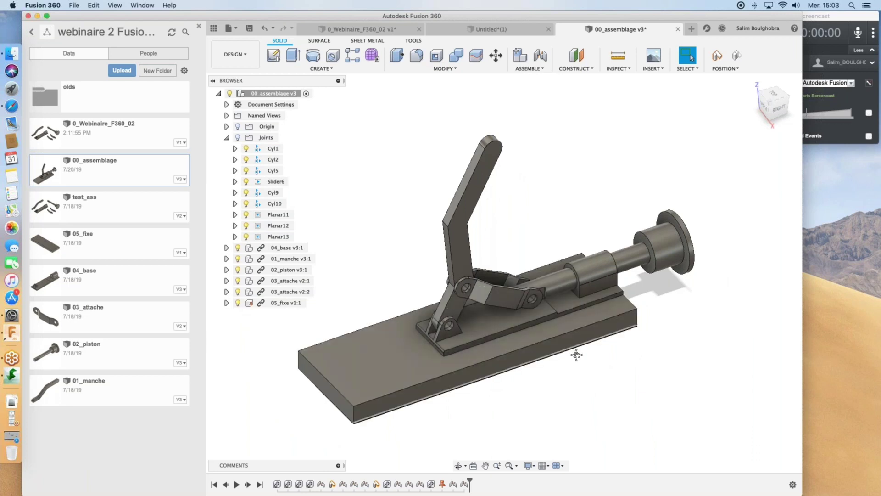
left_click_drag(576, 354, 592, 360)
middle_click_drag(591, 360, 588, 358, "shift")
Switch to Screencast, start recording the Autodesk Fusion window, and clear the aspect-ratio warning.
left_click(814, 17)
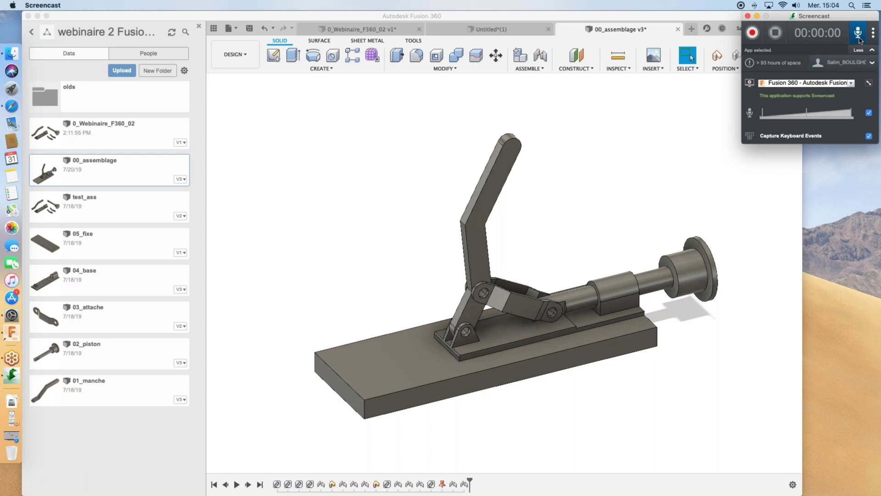
left_click(756, 34)
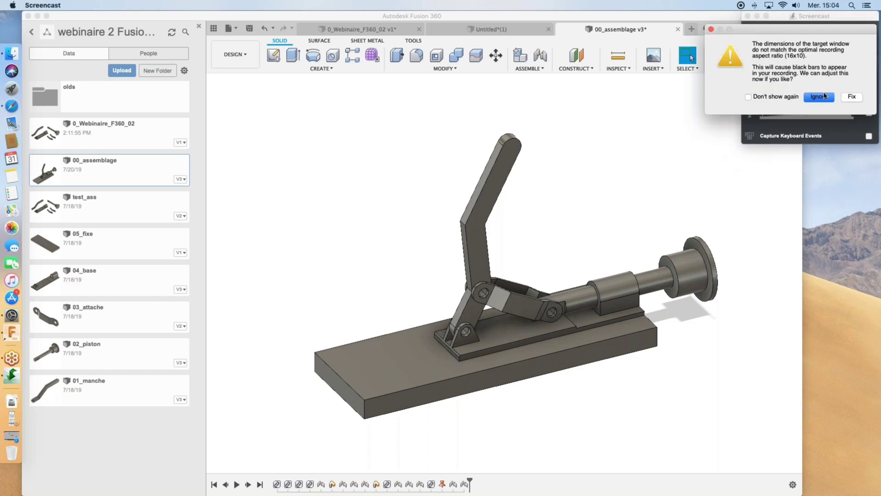
left_click(851, 97)
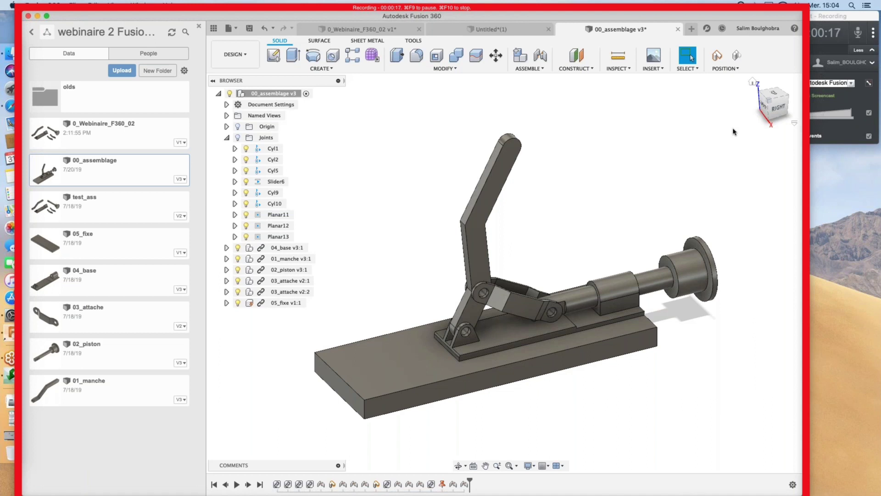
Animate the Slider6 joint for the recording, end the animation, and stop the Screencast recording.
right_click(271, 186)
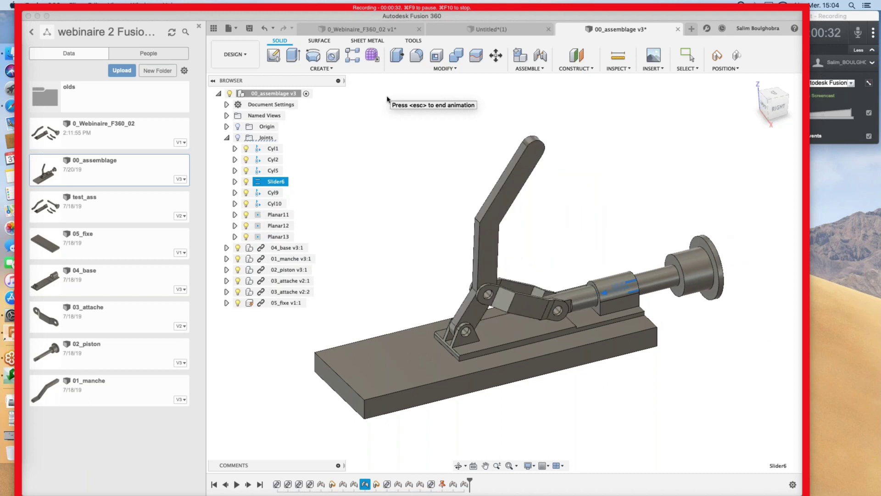
key("Escape")
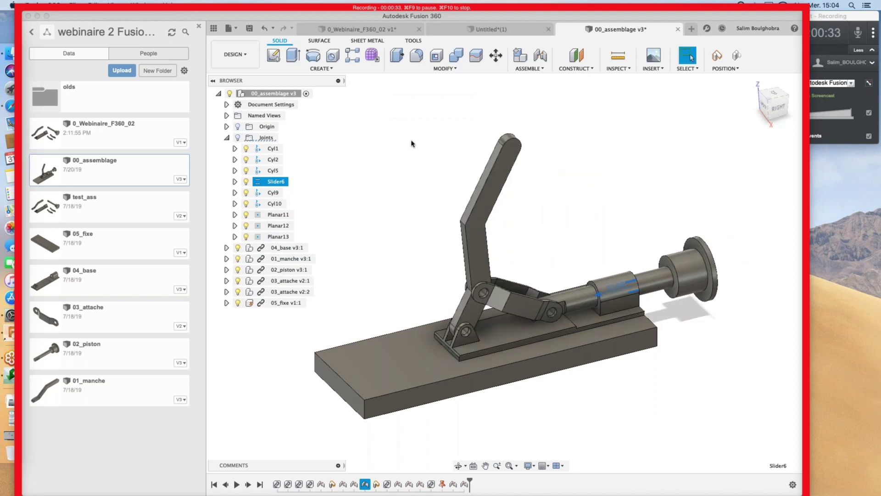
left_click(841, 18)
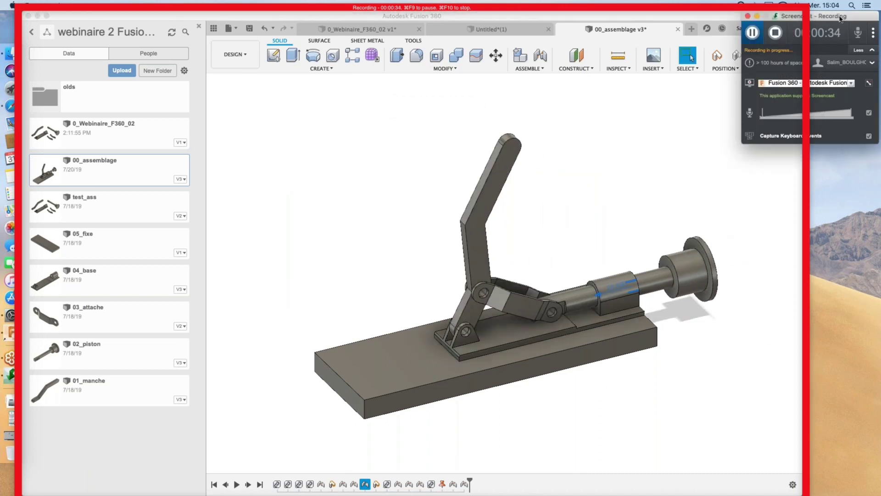
left_click(775, 33)
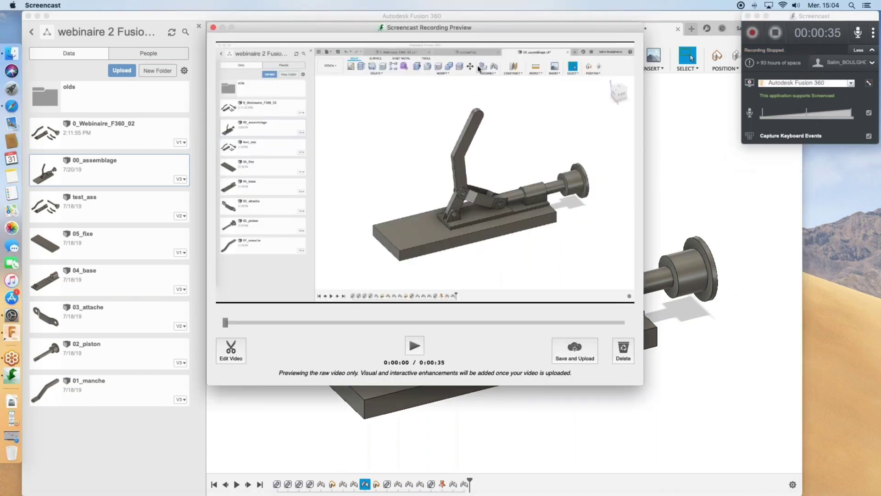
Edit the recorded video and cut out about the first 20 seconds, using markers at both ends of that section.
left_click_drag(227, 337, 448, 336)
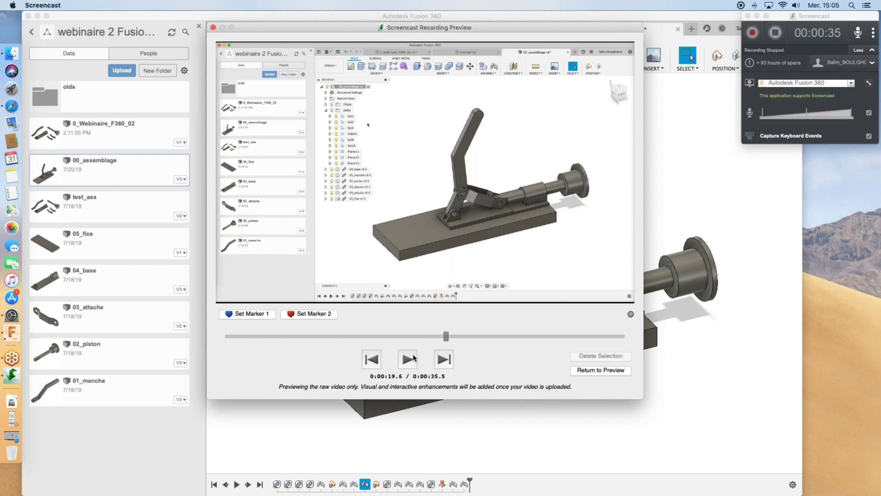
left_click(408, 360)
left_click(411, 359)
left_click(308, 313)
left_click_drag(453, 339, 224, 338)
left_click(245, 316)
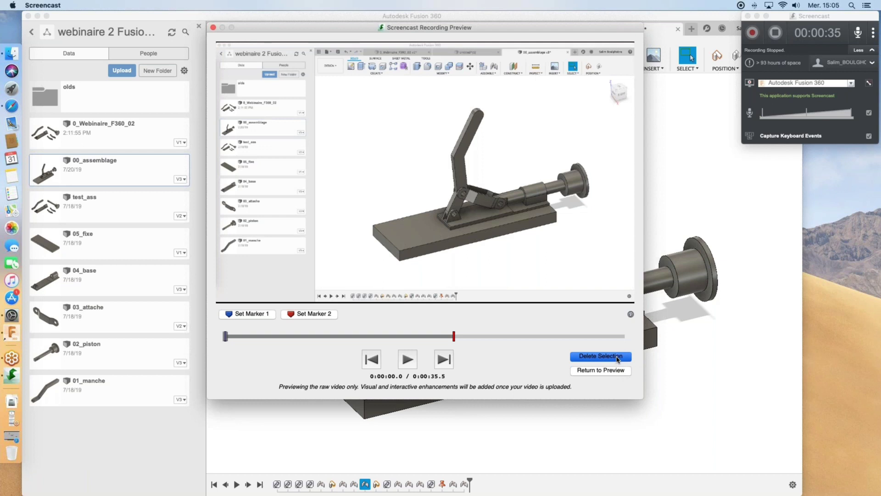
left_click(618, 359)
Play the trimmed recording to check the clamp's motion and return to the recording preview.
left_click(408, 360)
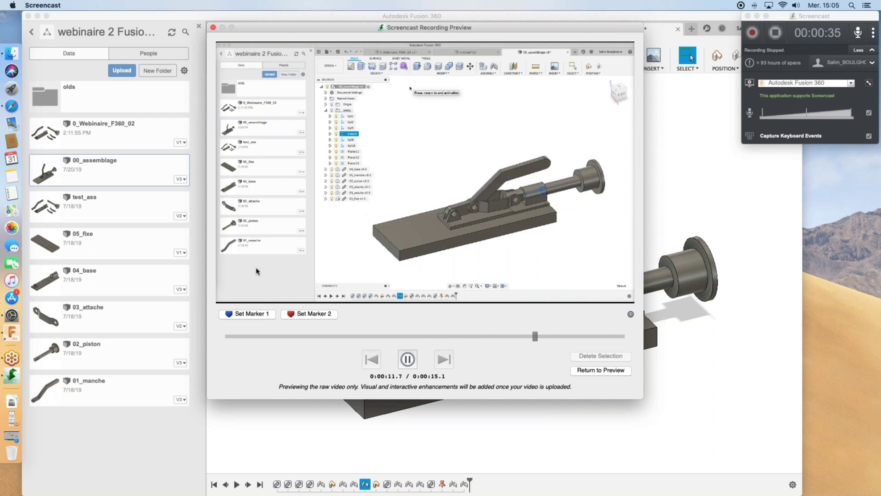
left_click(408, 360)
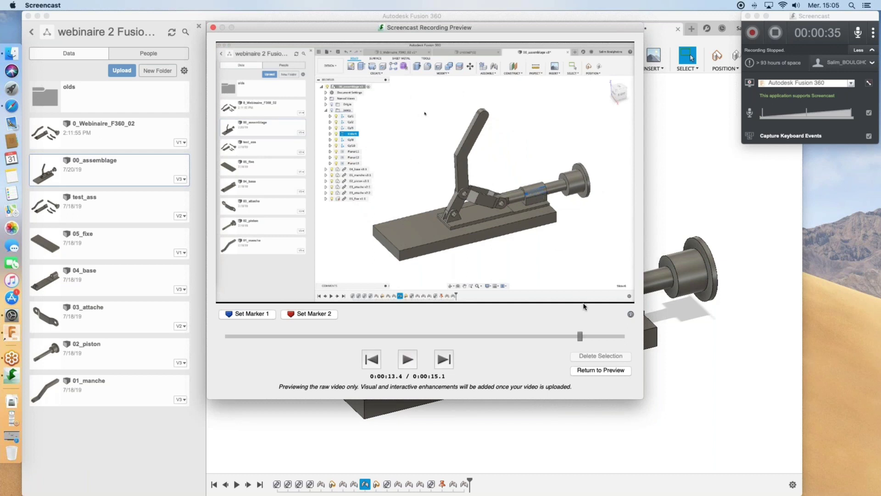
left_click(600, 370)
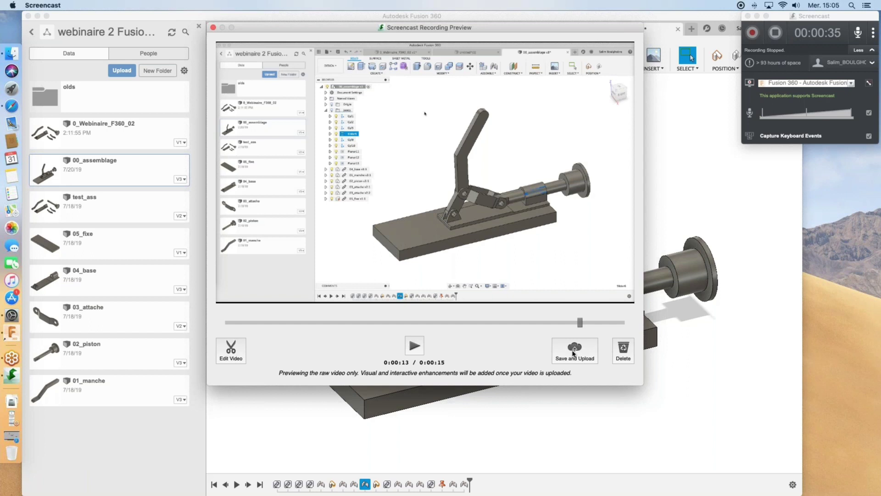
Start saving and uploading the recording as "fusion test mvt", viewable as Private, with the description "test de mise en mouvement controlé".
left_click(573, 354)
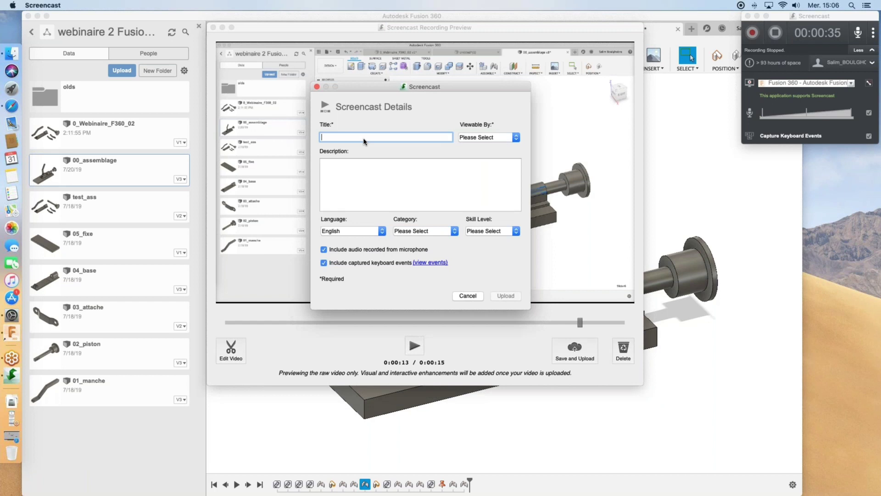
type("fusion test mvt")
left_click(489, 140)
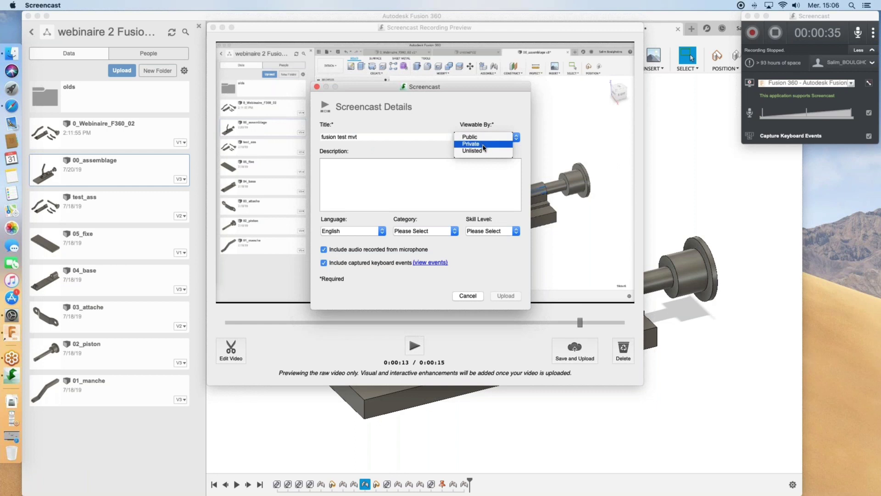
left_click(482, 145)
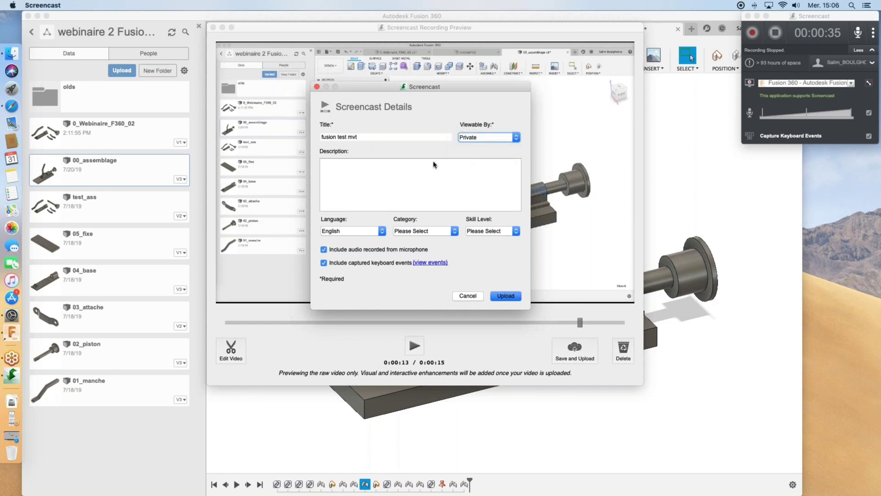
left_click(405, 168)
type("test de mise")
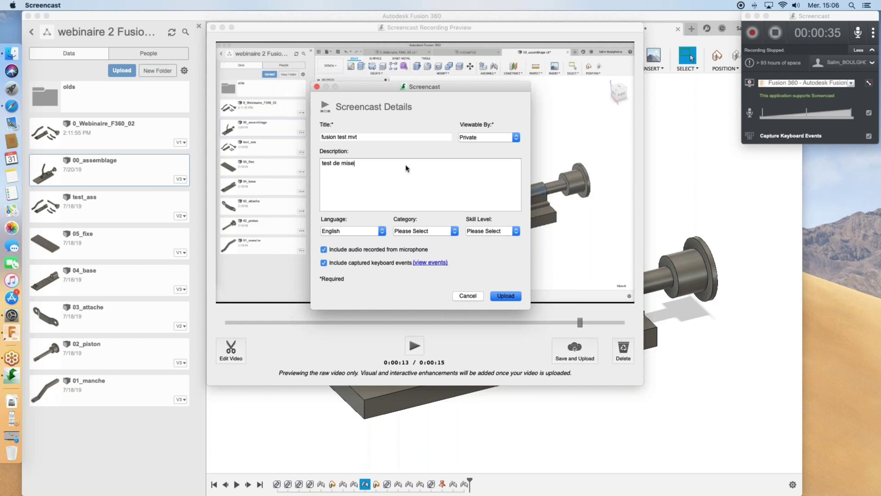
type(" en mouvement controlé")
Set the screencast's language to French, category to 3D Modeling and skill level to Beginner, and upload it.
left_click(367, 230)
left_click(350, 238)
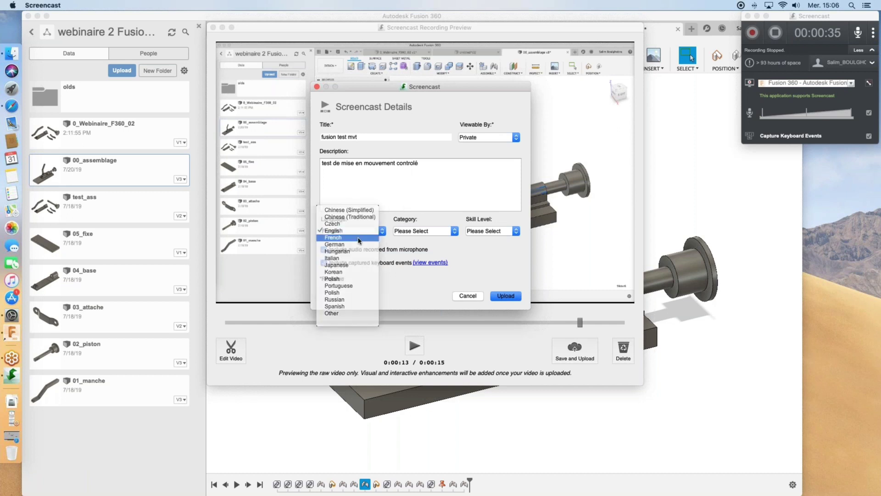
left_click(419, 231)
left_click(420, 238)
left_click(495, 232)
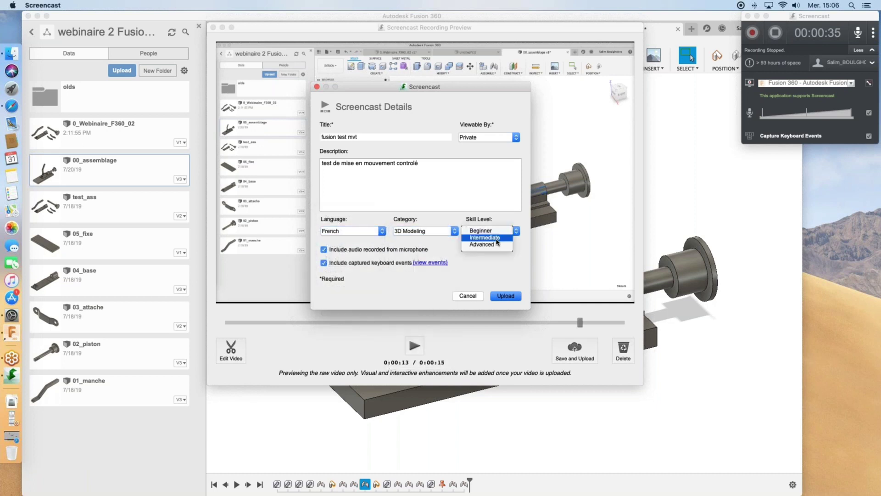
left_click(490, 234)
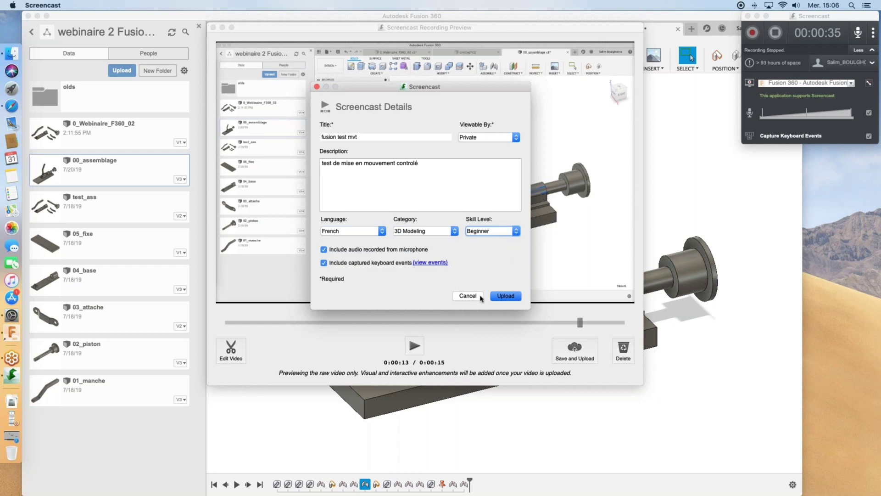
left_click(502, 297)
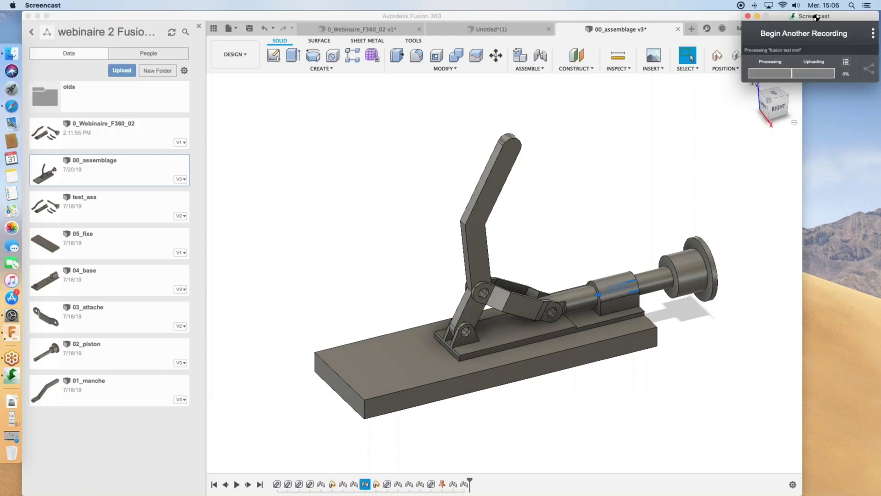
Switch to the Safari window with the assembly's web presentation and arrange the windows so the Screencast upload window stays fully visible.
left_click_drag(815, 17, 818, 44)
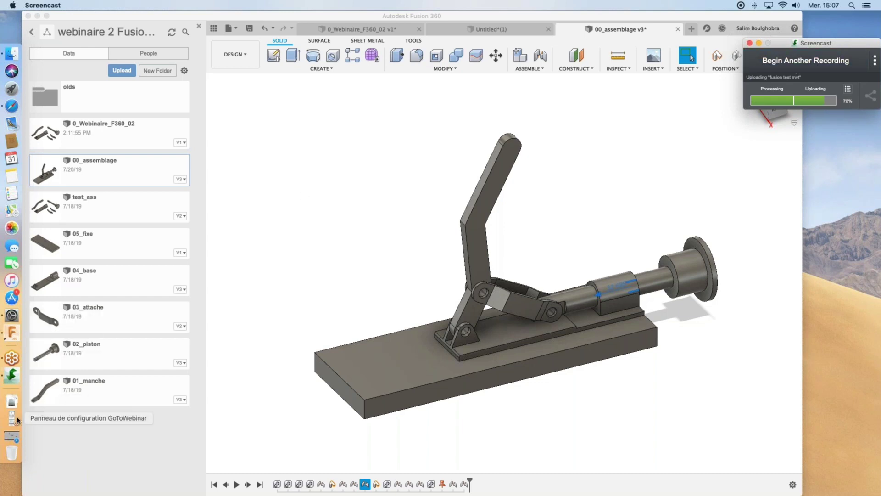
left_click(17, 436)
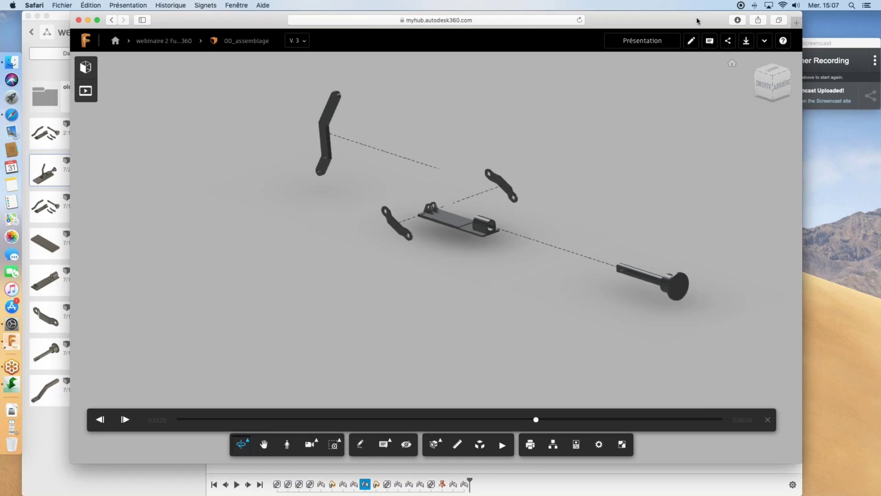
left_click(820, 36)
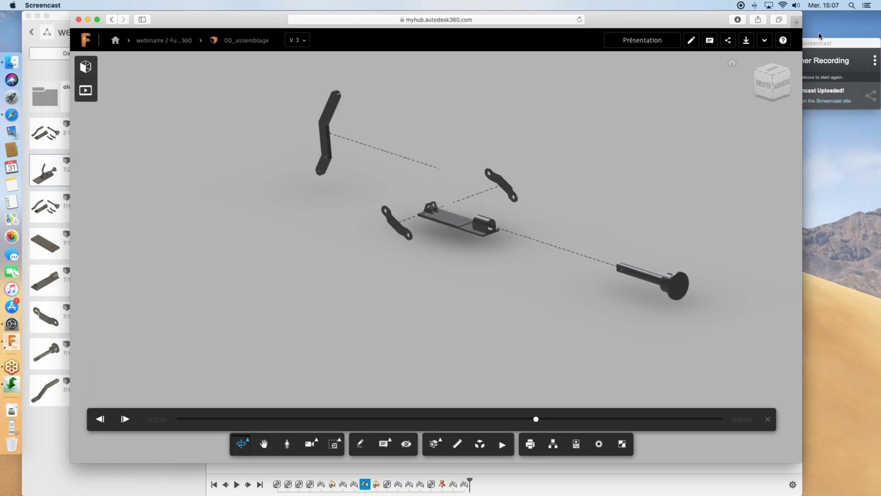
left_click(684, 19)
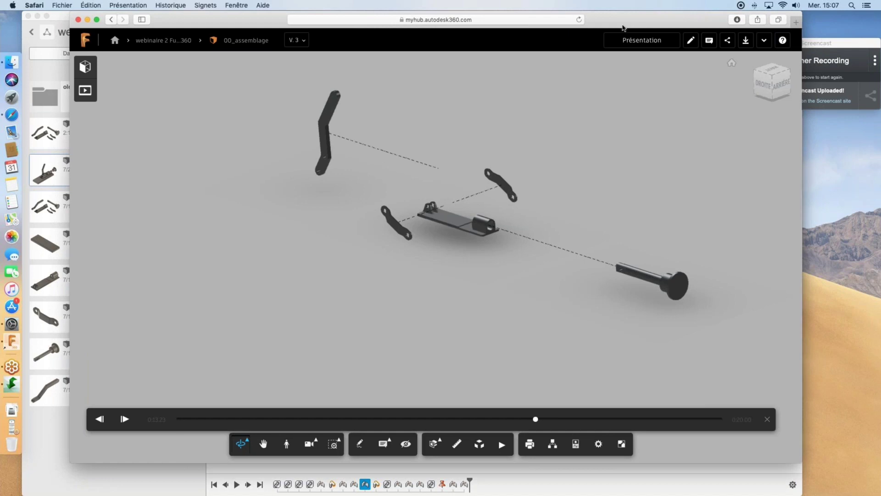
left_click_drag(623, 28, 509, 30)
left_click_drag(723, 143, 663, 143)
left_click_drag(493, 19, 539, 20)
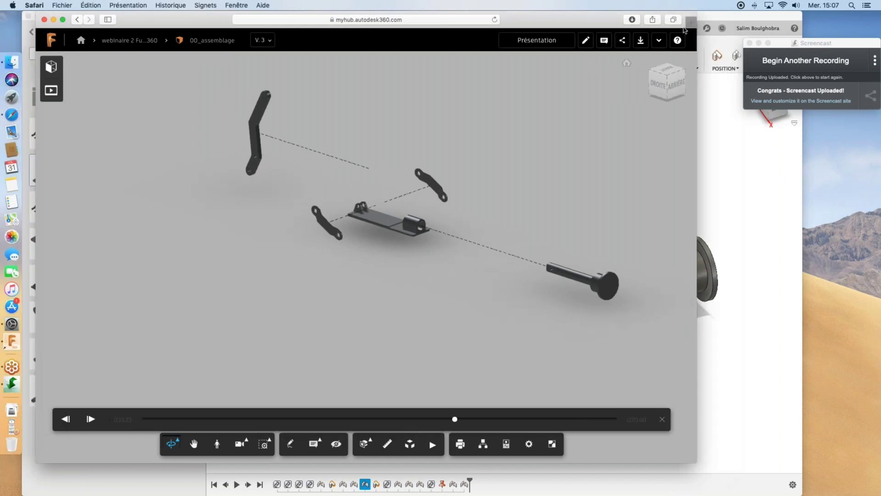
Search the web for "forum autodesk france" in a new browser tab.
left_click(690, 23)
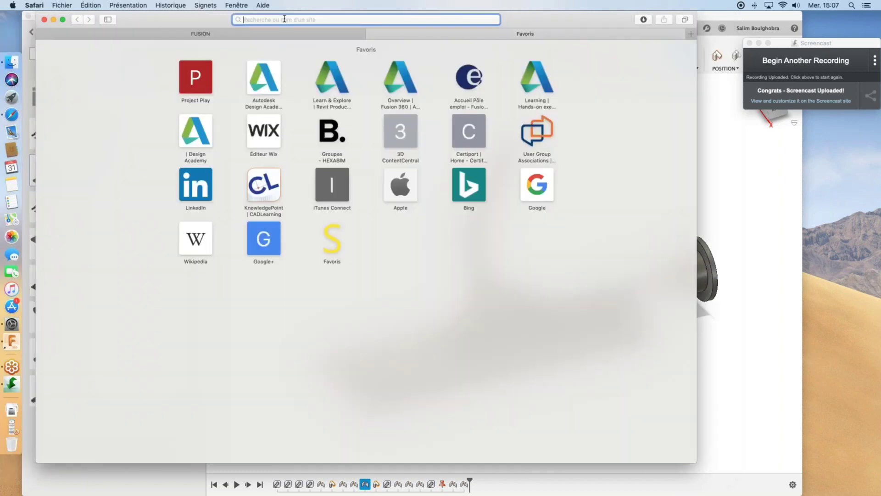
type("forum a")
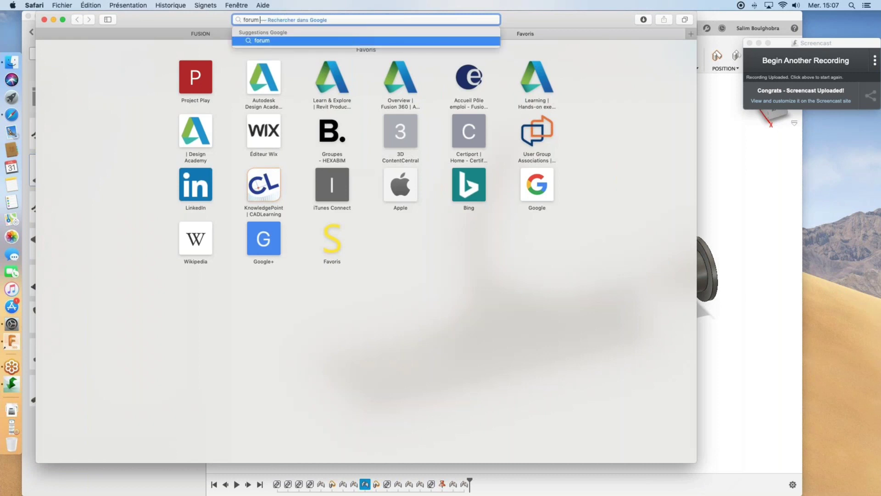
type("utde")
key("BackSpace")
key("BackSpace")
type("odesk france")
key("Return")
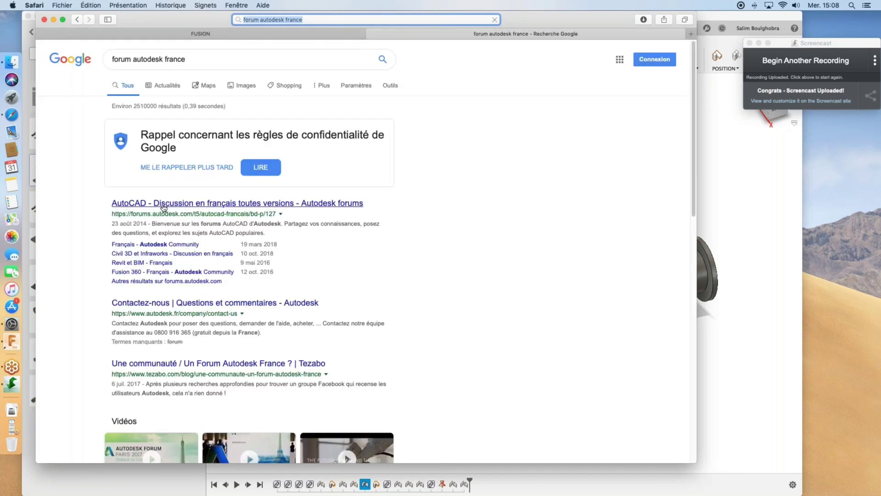
Reach the private Screencast videos through the Autodesk forum's public profile and show the options for "fusion interface graphique FR".
left_click(349, 203)
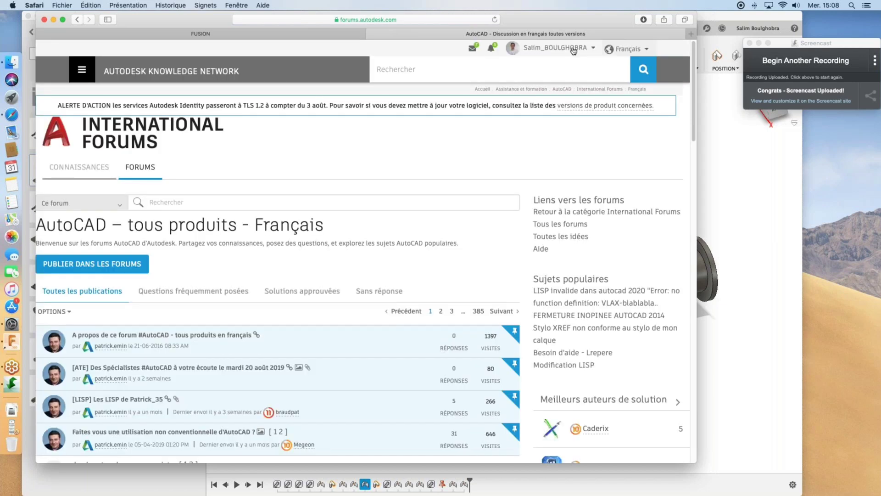
left_click(573, 49)
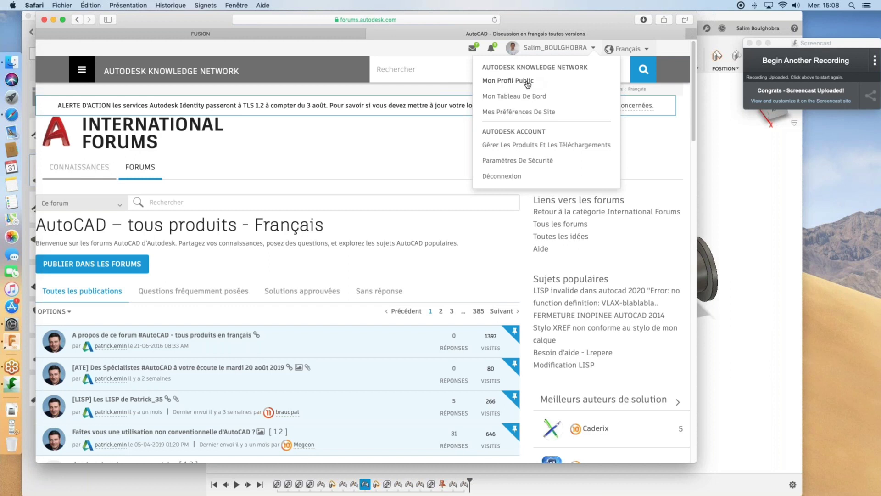
left_click(508, 80)
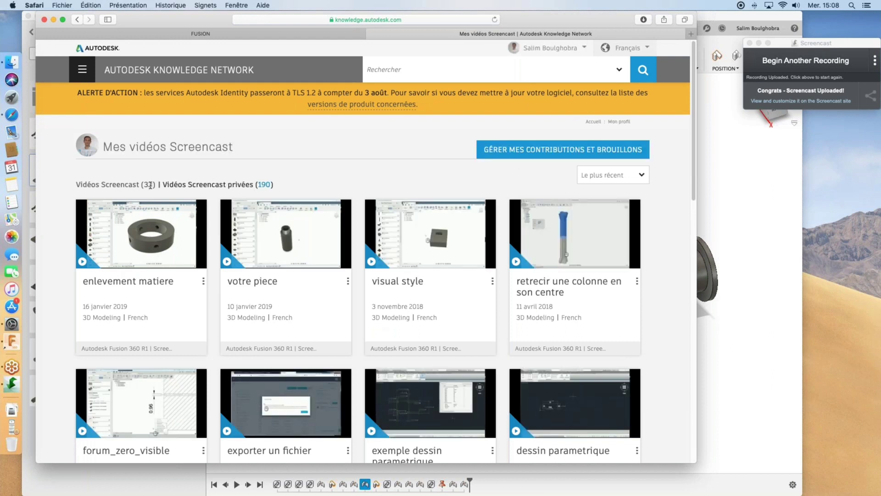
left_click(562, 157)
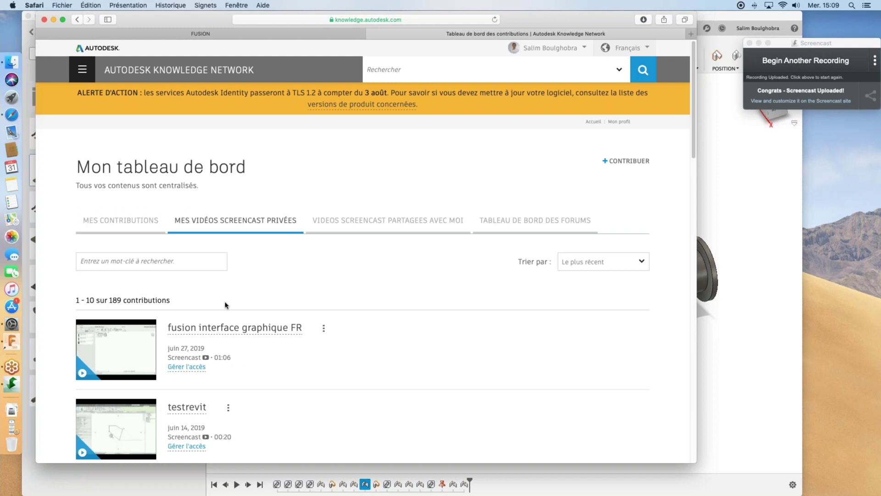
left_click(324, 329)
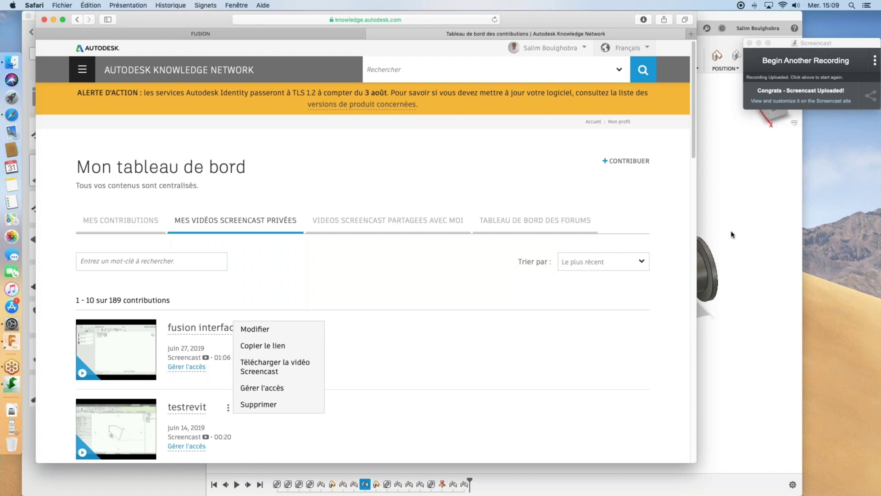
Switch back to Fusion 360 and clear the slider joint selection in the 00_assemblage design.
left_click(730, 453)
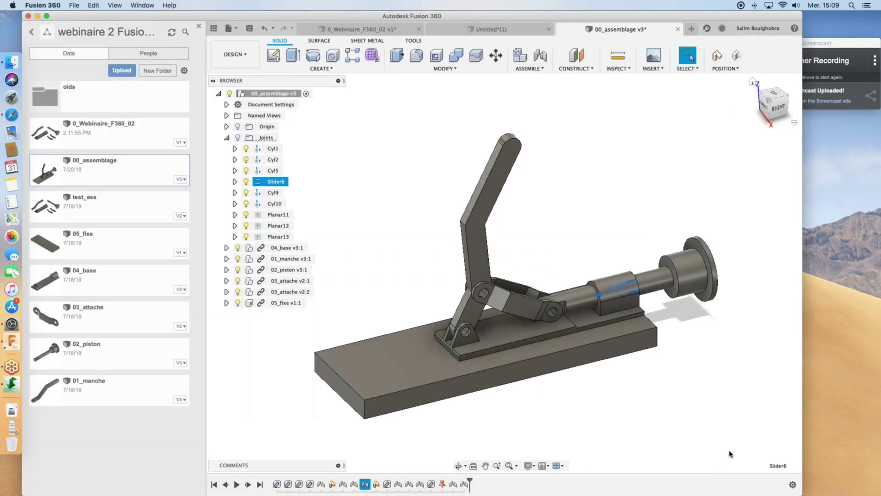
left_click(625, 421)
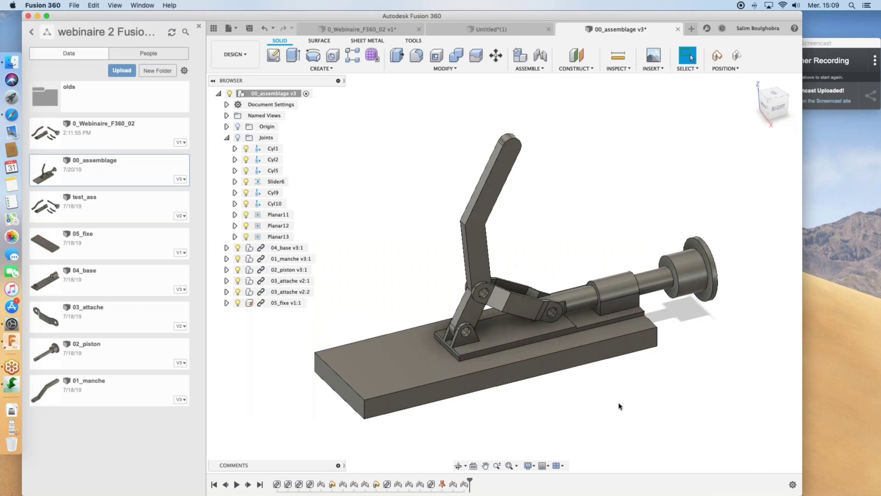
middle_click_drag(616, 385, 613, 382)
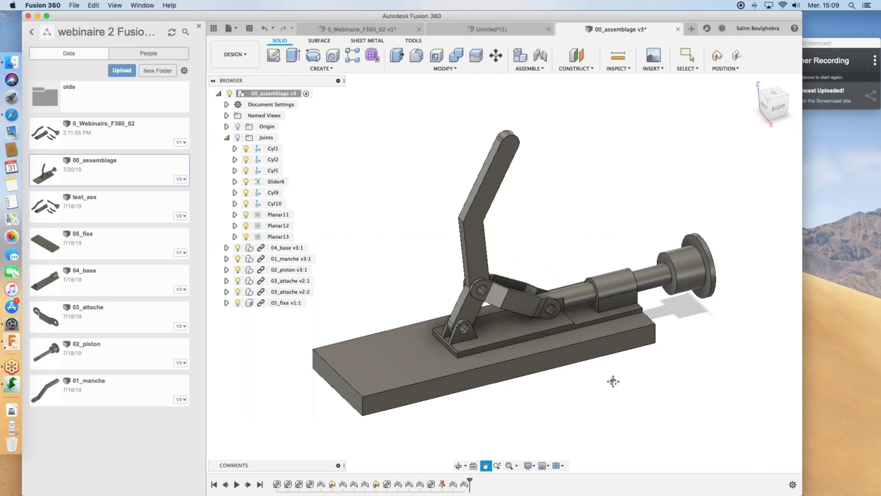
middle_click_drag(613, 382, 605, 358)
middle_click_drag(598, 298, 600, 317, "shift")
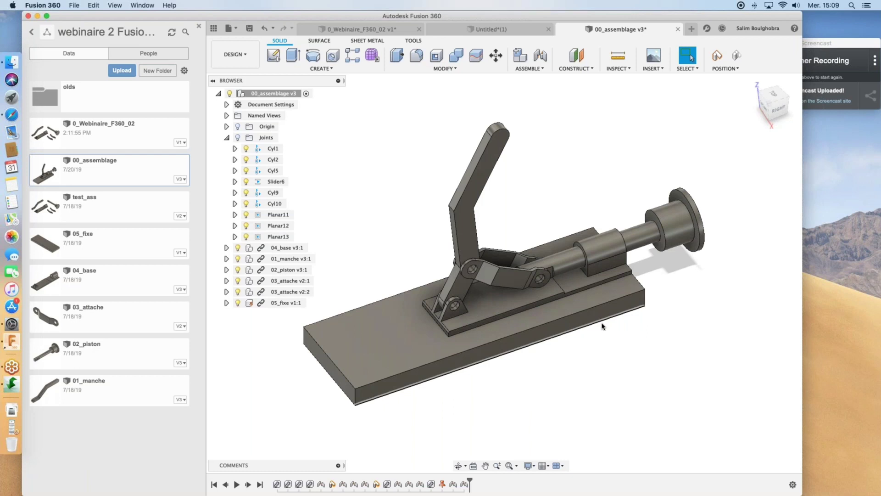
middle_click_drag(615, 346, 615, 352)
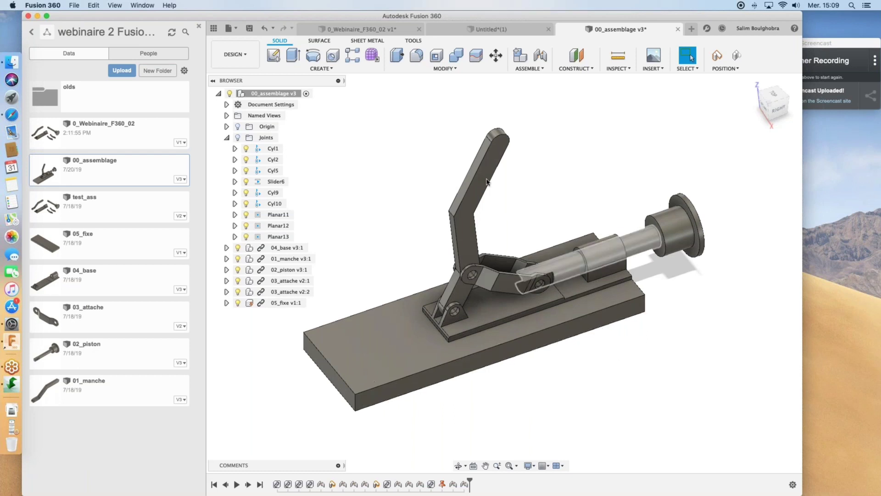
Switch the assembly to the Animation workspace and create a new storyboard of type Clean.
left_click(251, 61)
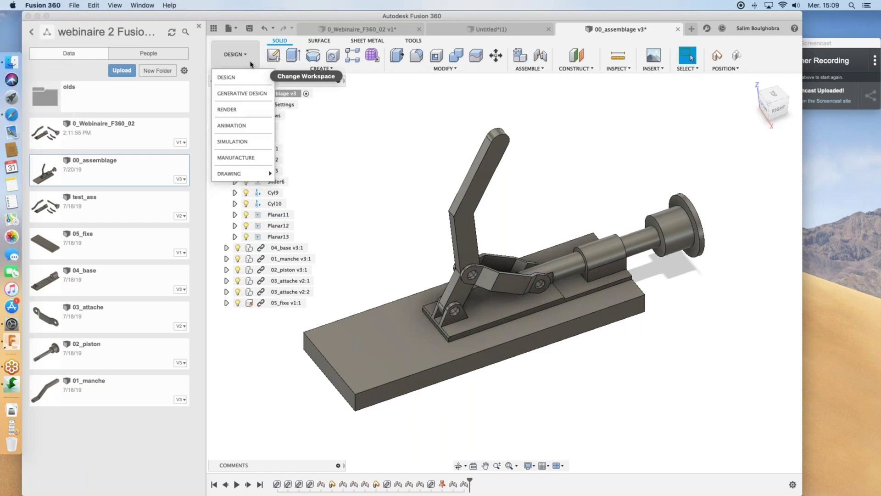
left_click(235, 126)
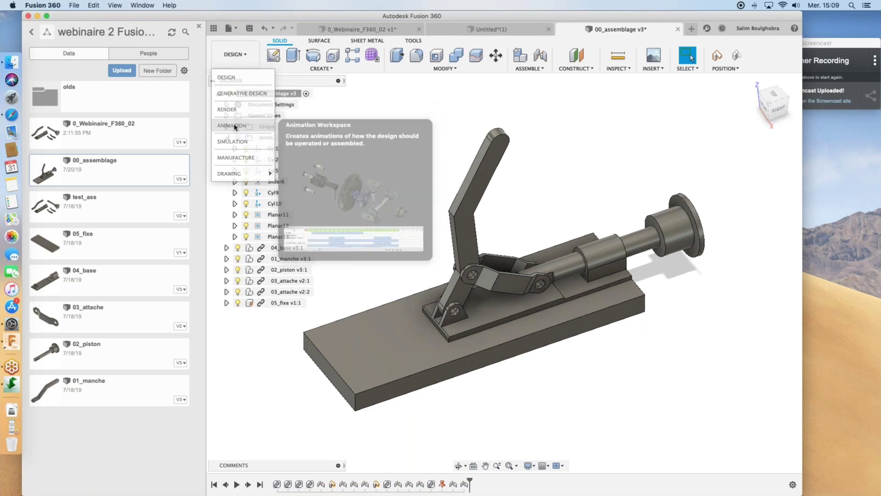
left_click(291, 490)
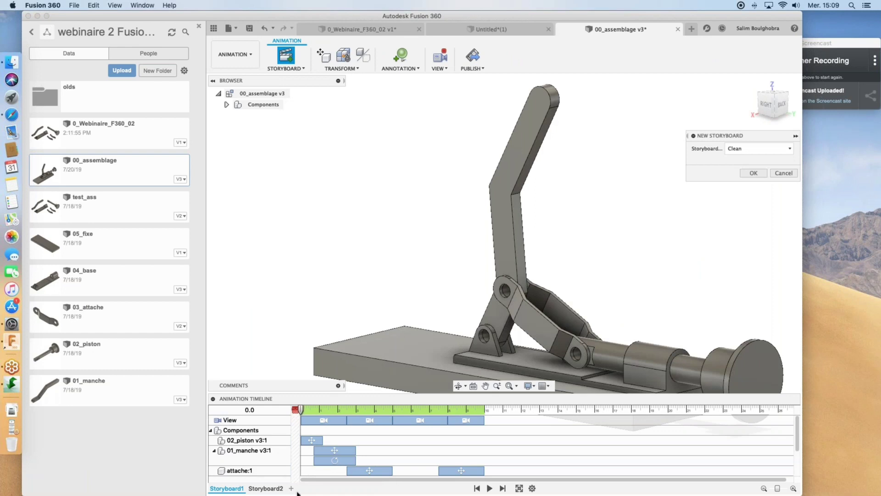
left_click(751, 149)
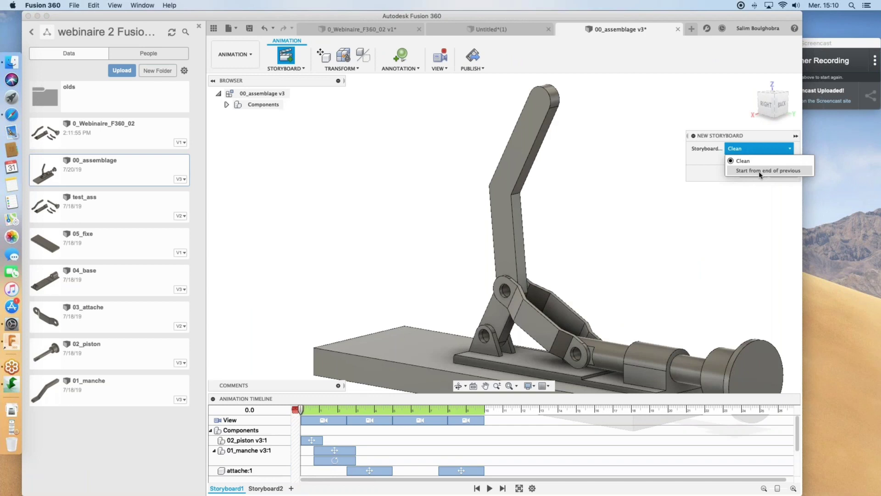
left_click(747, 161)
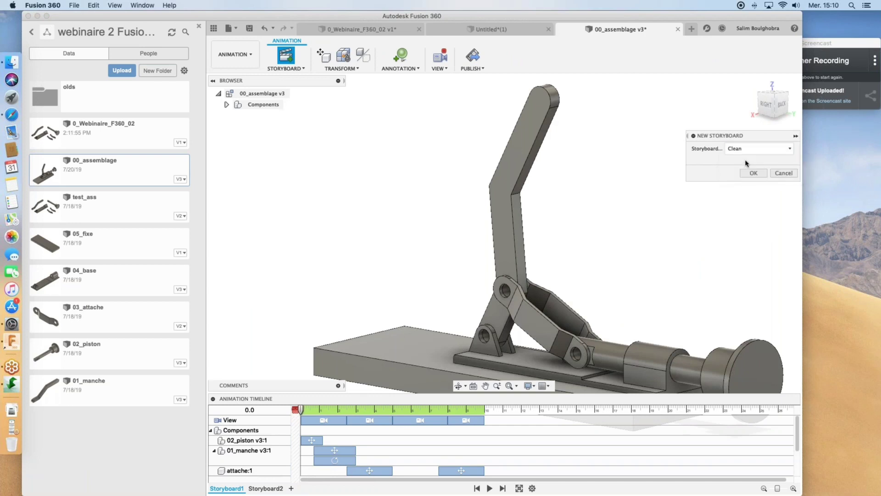
left_click(755, 175)
Turn off view recording for the new storyboard and frame the whole clamp.
left_click(445, 58)
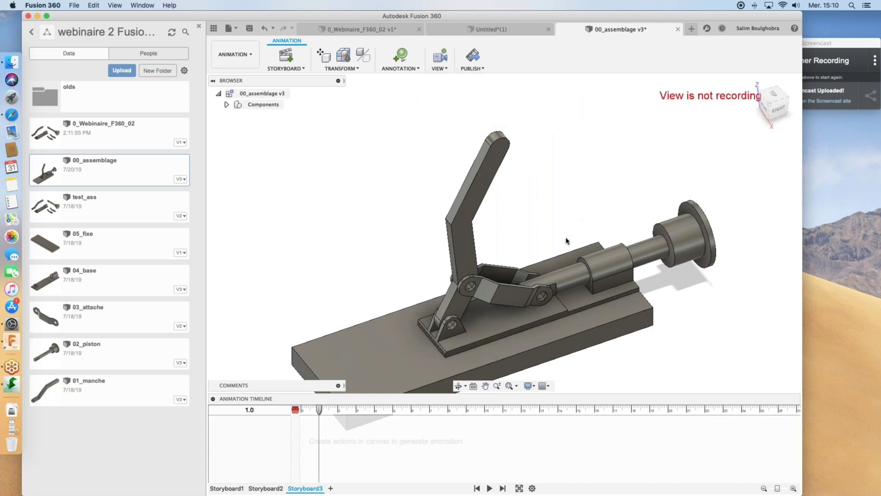
scroll(566, 241, "up", 3)
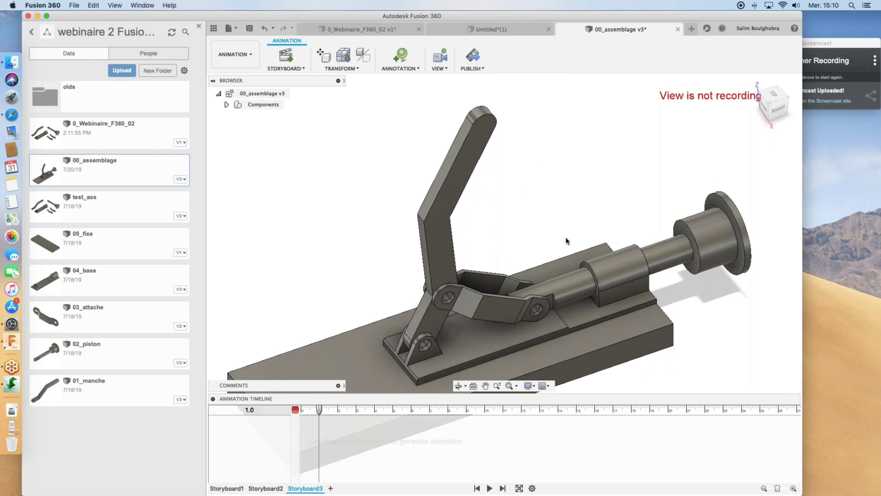
scroll(569, 252, "down", 5)
middle_click_drag(569, 261, 483, 243)
scroll(483, 243, "up", 3)
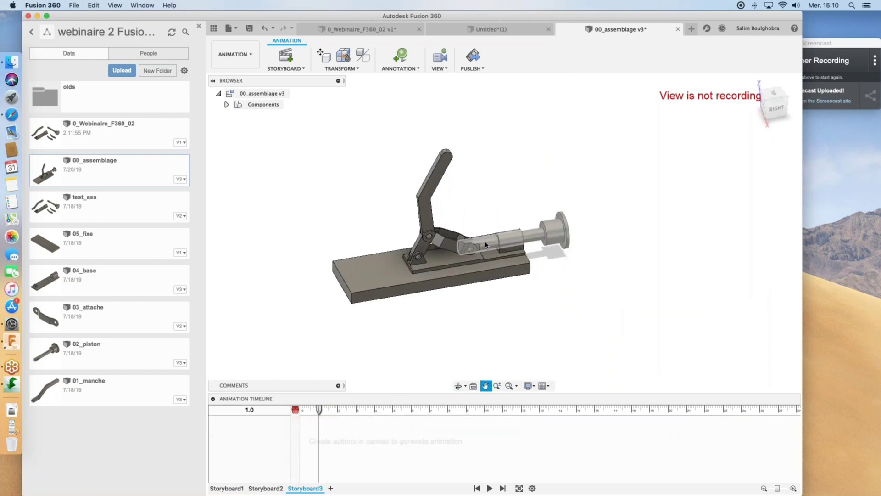
Auto-explode all the assembly's components and increase the explosion distance to about two thirds of the scale.
left_click(343, 56)
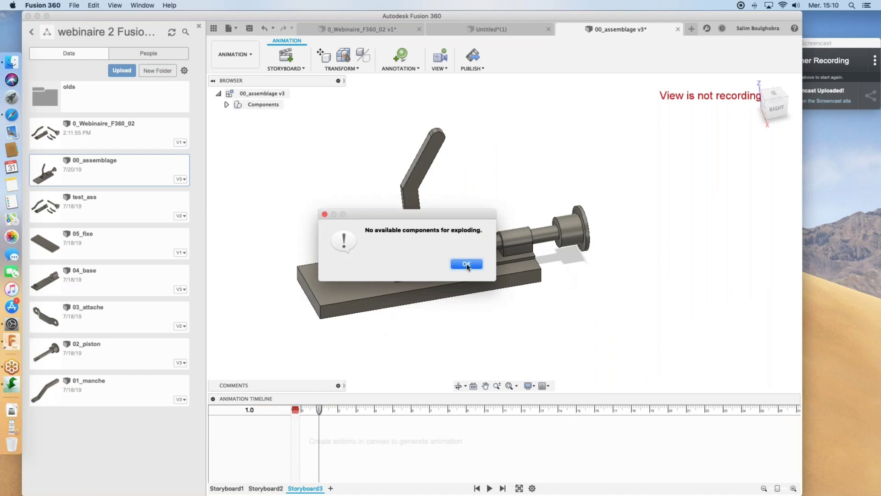
left_click(467, 264)
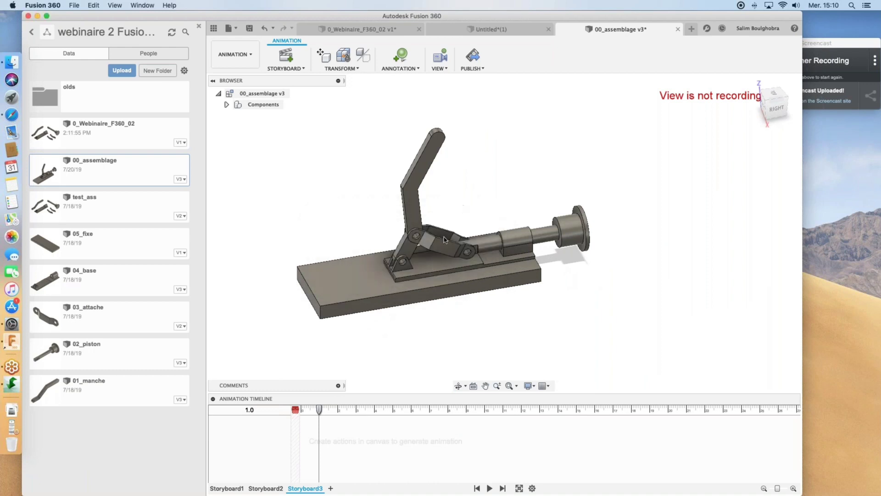
left_click(250, 105)
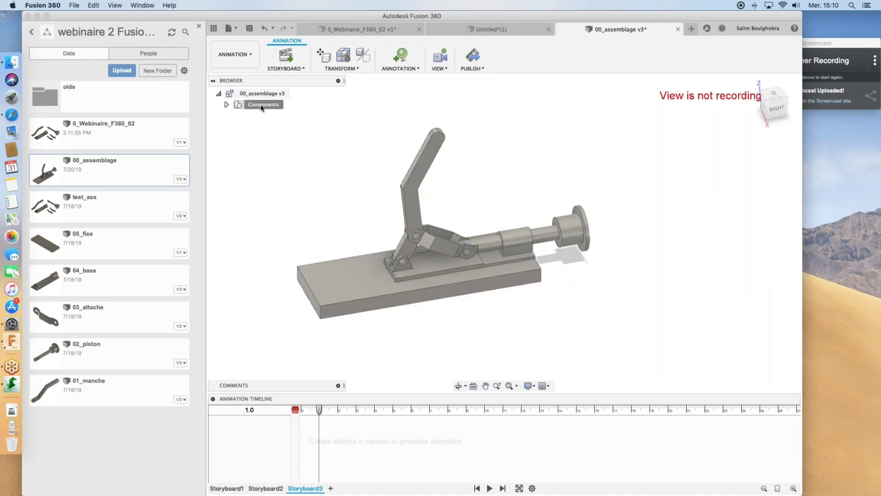
left_click(343, 55)
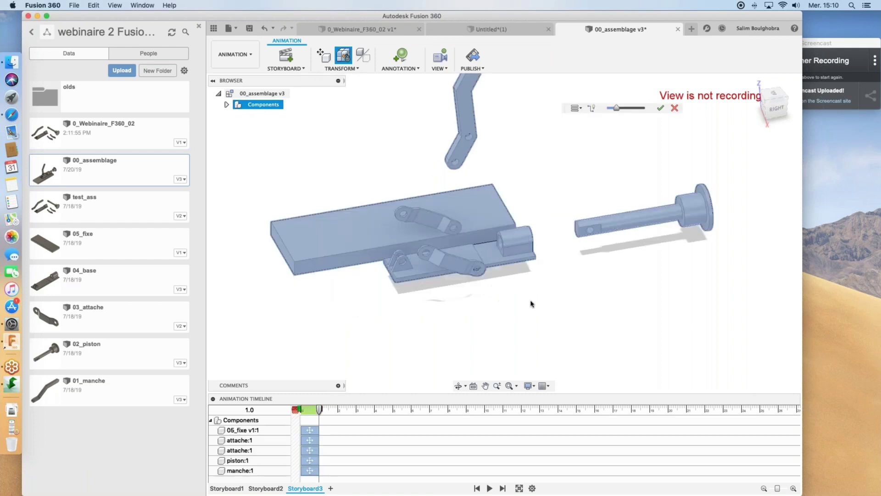
scroll(531, 304, "up", 3)
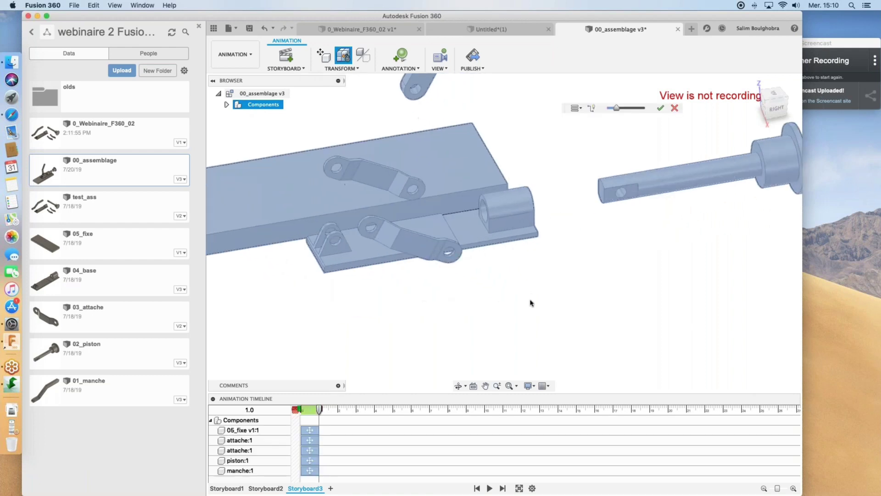
scroll(531, 304, "down", 2)
scroll(531, 302, "down", 3)
middle_click_drag(486, 313, 515, 314, "shift")
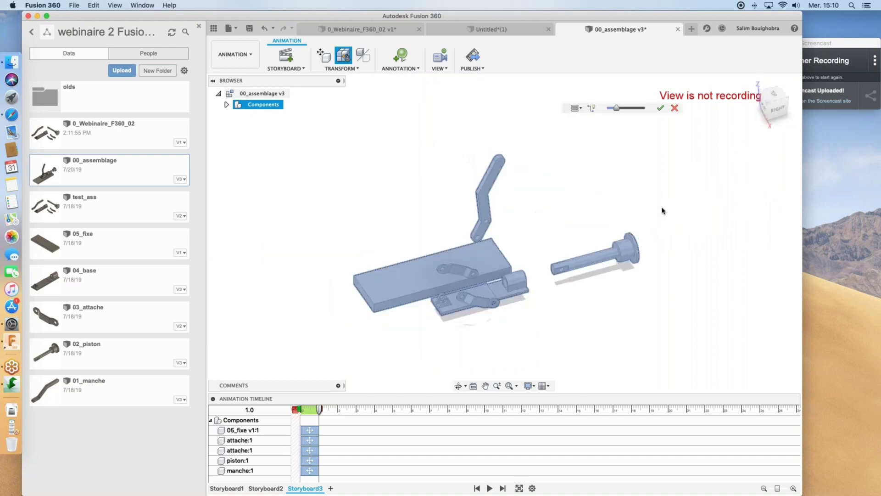
left_click_drag(618, 111, 632, 112)
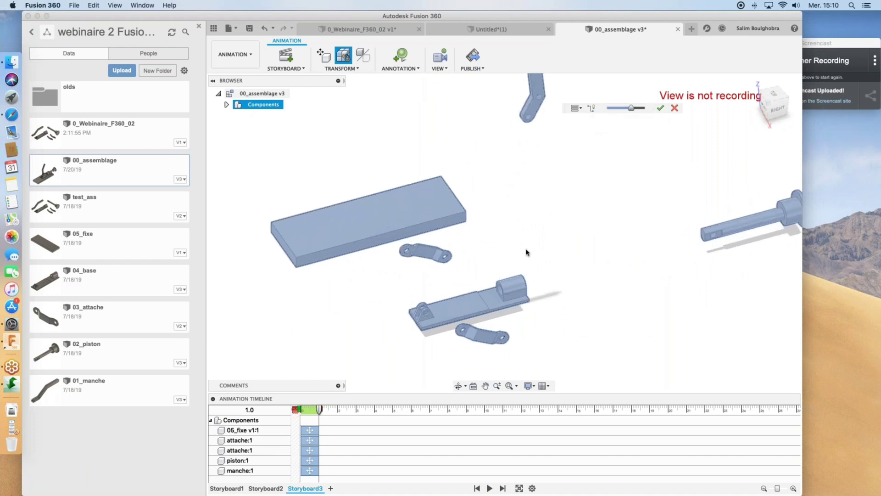
left_click(661, 108)
Move the playhead to 10 seconds and extend the 05_fixe component's movement so it ends there.
left_click_drag(322, 413, 485, 416)
left_click(316, 431)
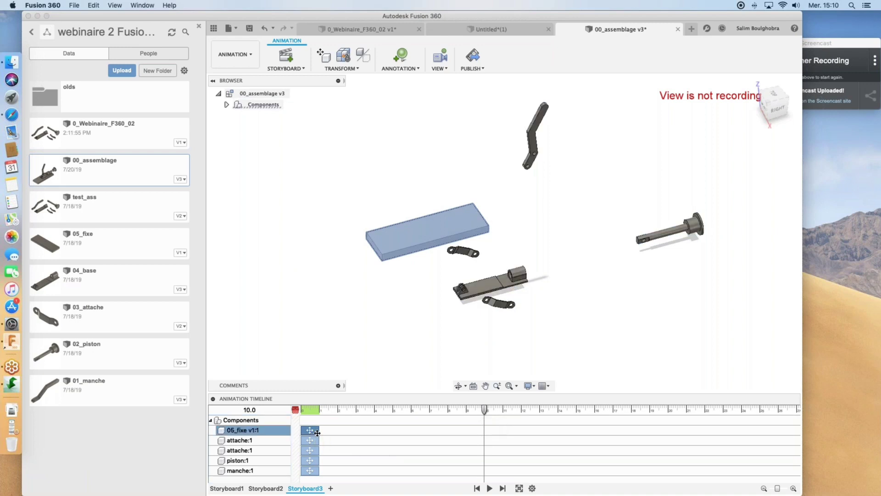
left_click_drag(318, 432, 484, 432)
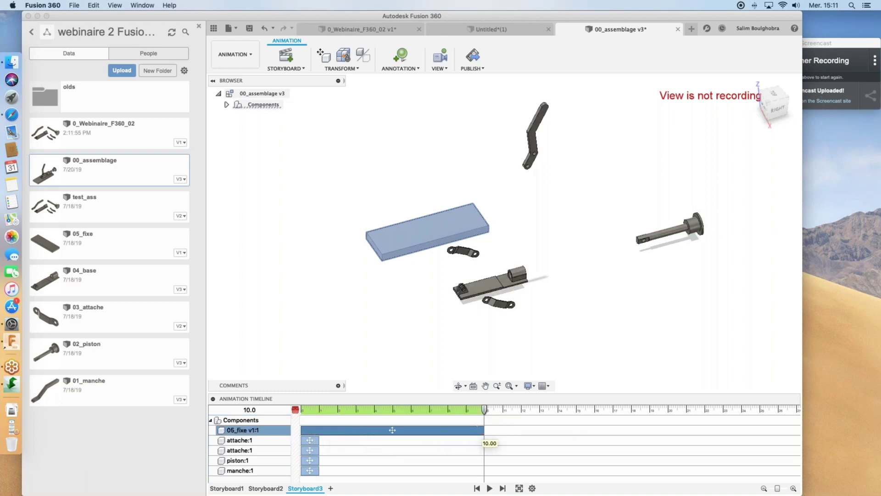
Stagger the component movements: first attache 0–3 s, second attache 3–6 s, manche 6–9 s, and piston 9–10 s.
left_click(255, 432)
left_click_drag(318, 440, 411, 451)
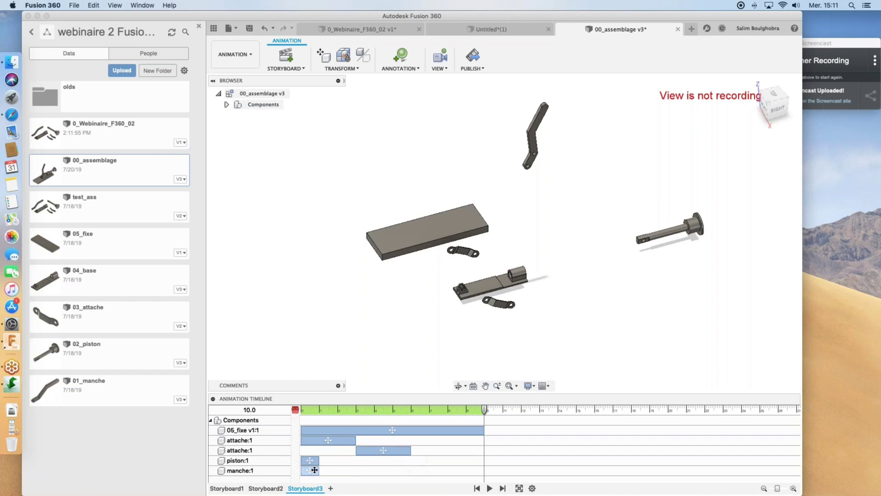
left_click_drag(318, 470, 464, 471)
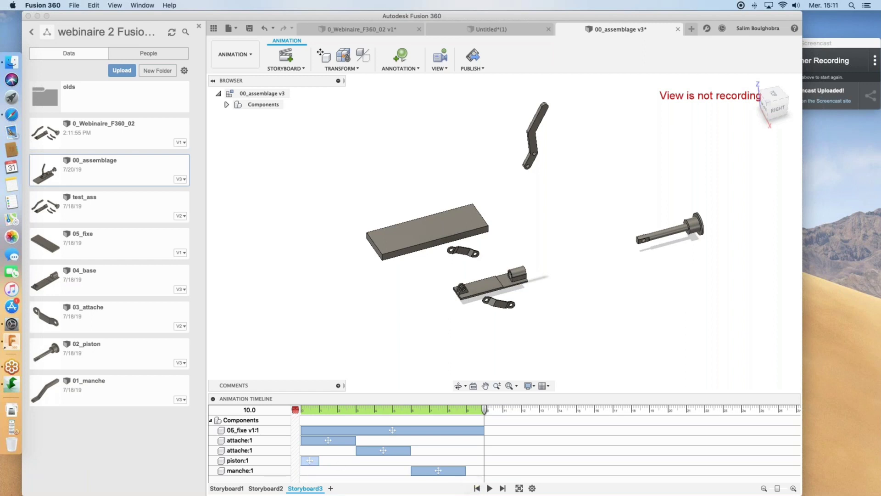
left_click_drag(312, 461, 475, 459)
Play the storyboard from the start to check the sequence of exploded movements, and return to 0 seconds.
left_click(477, 488)
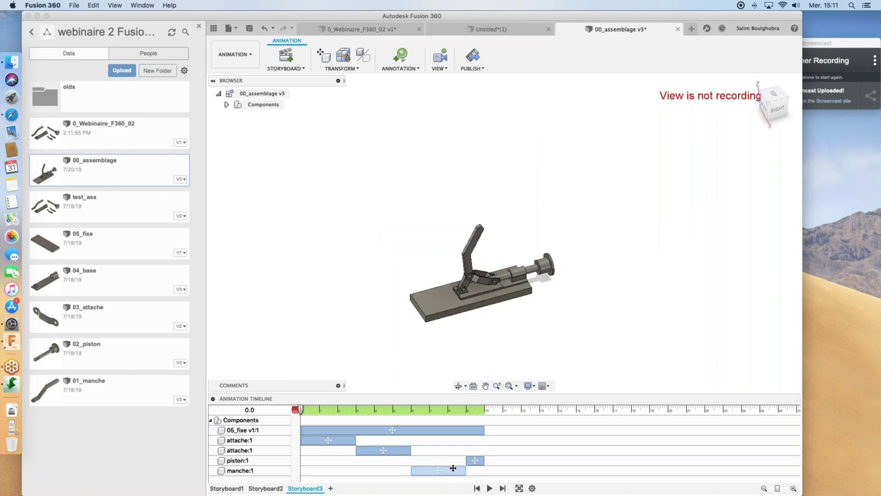
left_click(489, 488)
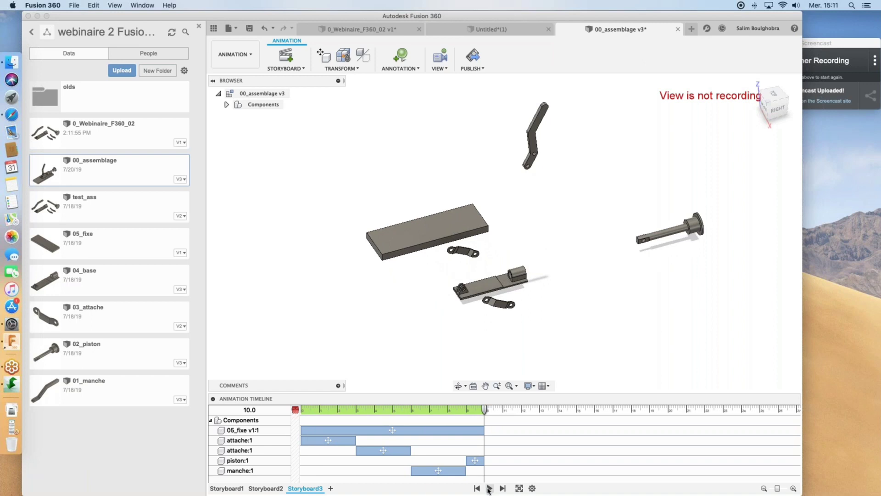
left_click(477, 488)
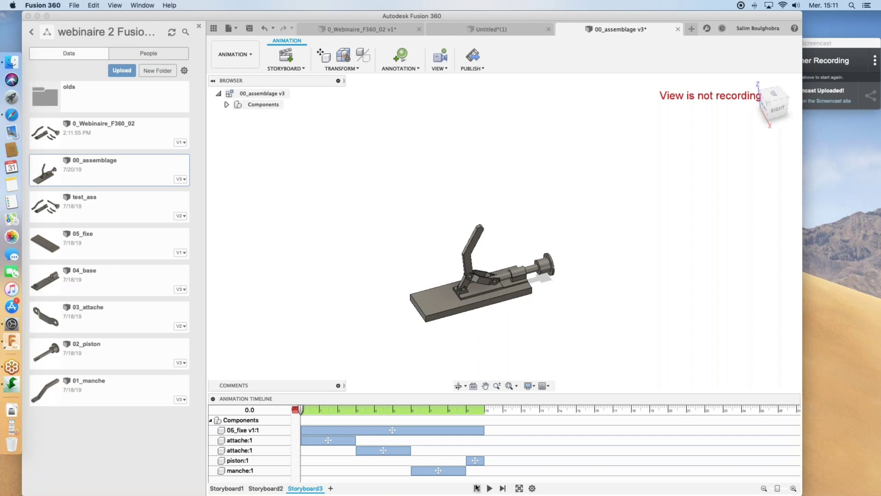
Turn on view recording, record a close-up at 0 s and a wider view at 10 s, stretch the view action over 0–10 s, and play it.
left_click(494, 266)
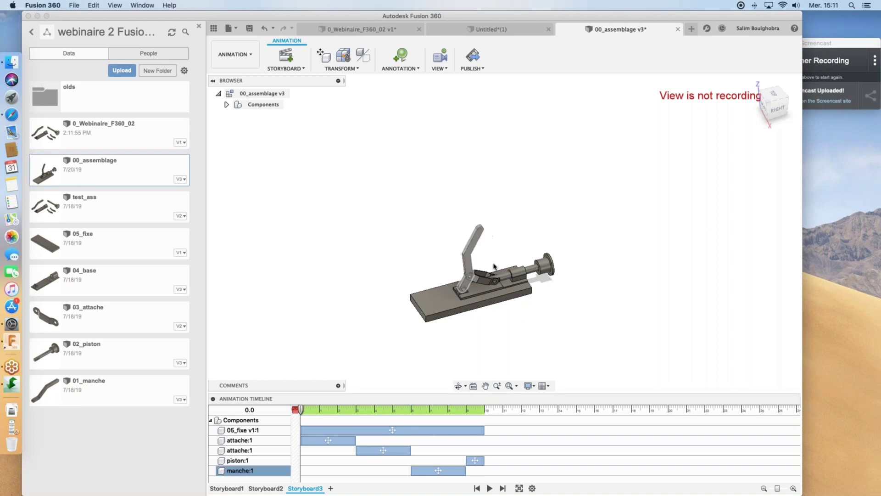
left_click(441, 59)
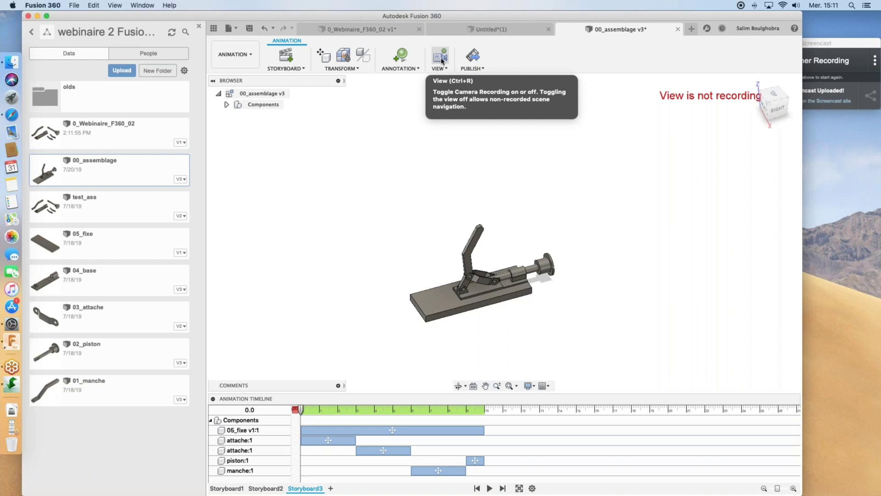
scroll(467, 294, "up", 5)
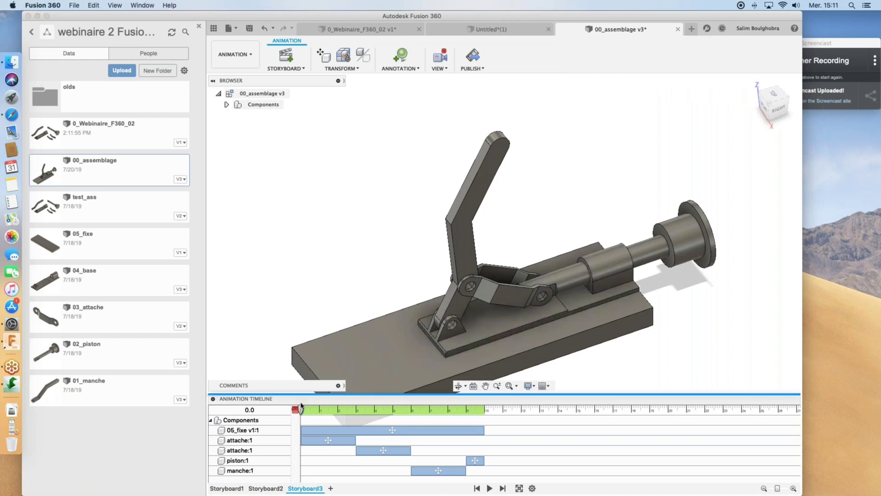
left_click_drag(302, 410, 486, 412)
scroll(531, 295, "down", 5)
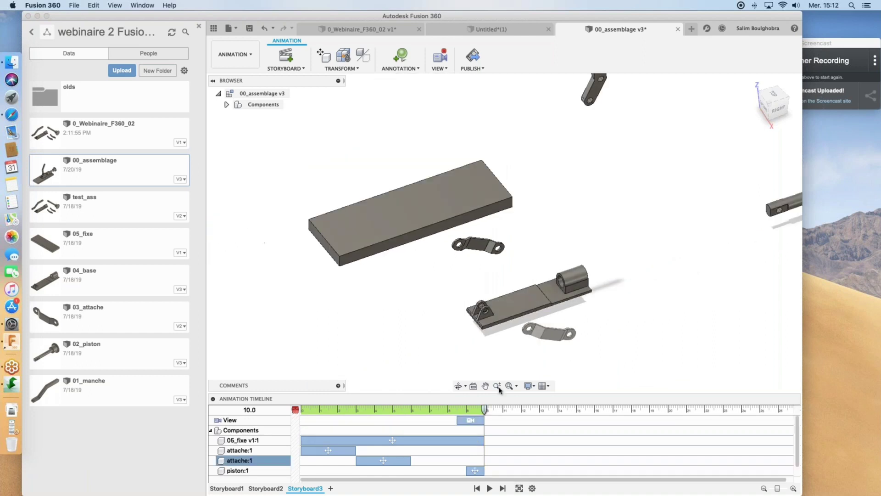
left_click_drag(457, 419, 301, 420)
left_click(477, 488)
left_click(489, 488)
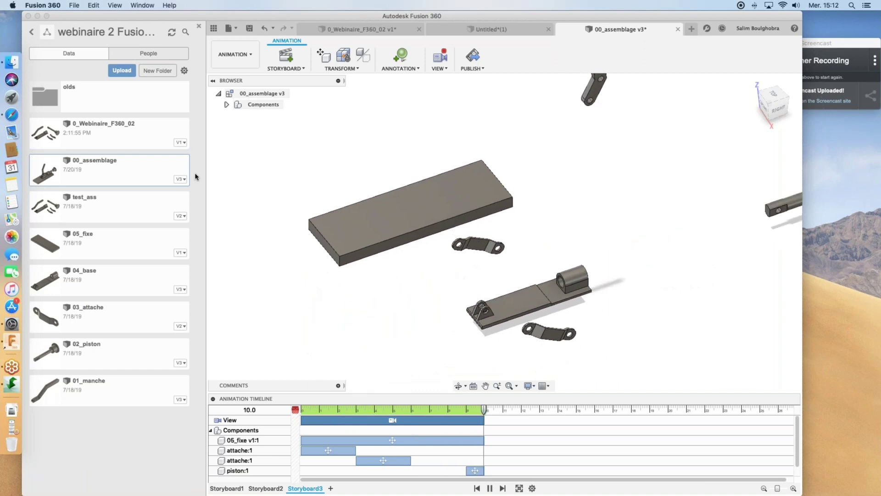
Publish the animation as a video with the scope Current Storyboard and a resolution of 1024 x 768 (4:3).
left_click(477, 69)
left_click(406, 197)
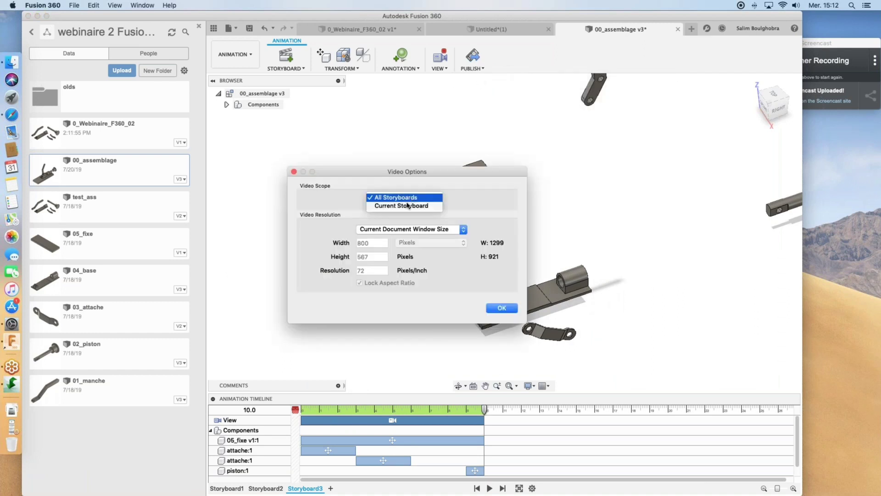
left_click(407, 206)
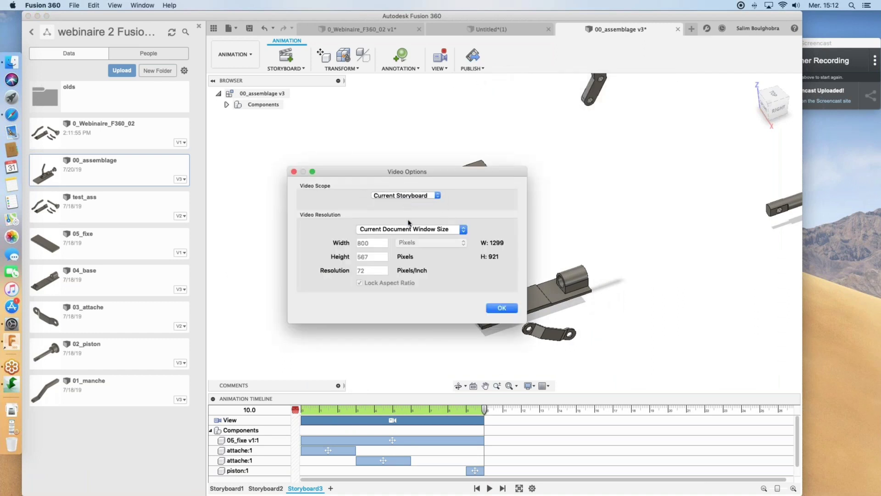
left_click(395, 229)
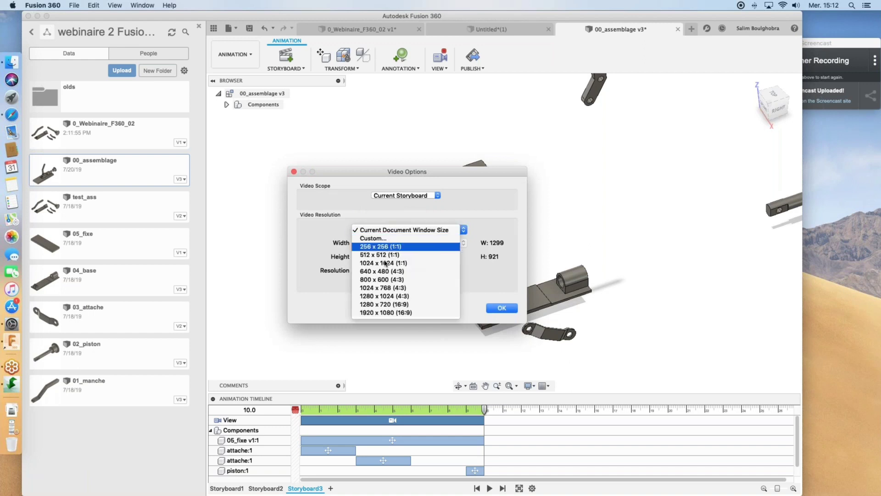
left_click(391, 288)
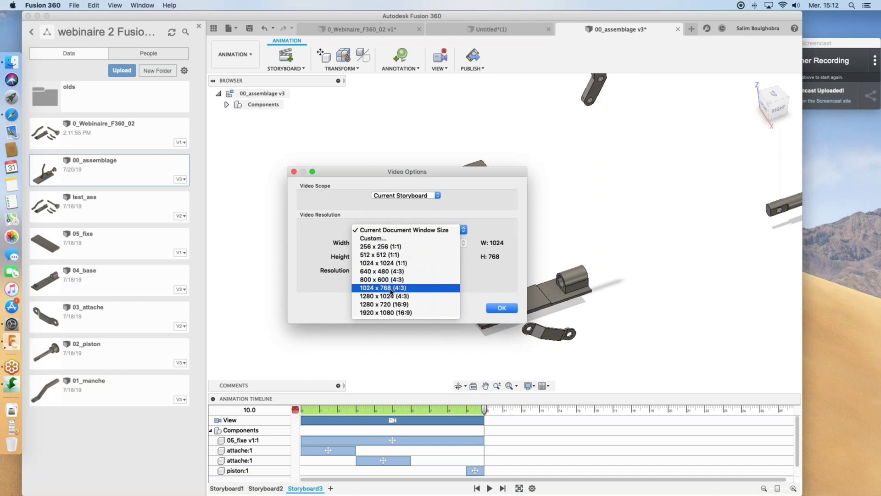
left_click(502, 310)
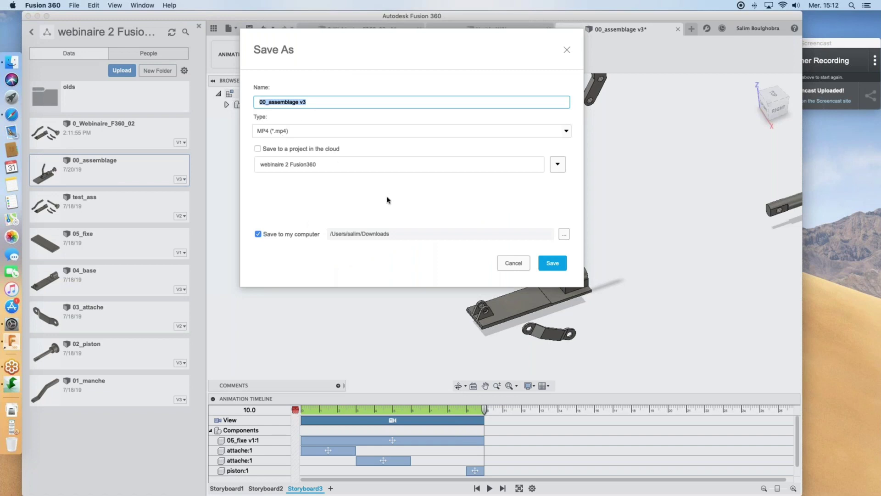
Save the video as the MP4 file 00_assemblage v3 both to the cloud project webinaire 2 Fusion360 and to the computer's Downloads folder.
left_click(258, 148)
left_click(552, 265)
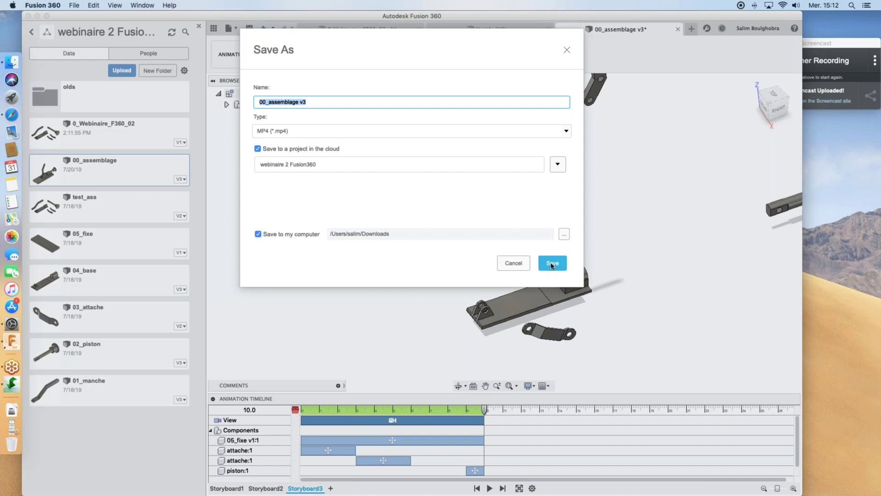
left_click(552, 265)
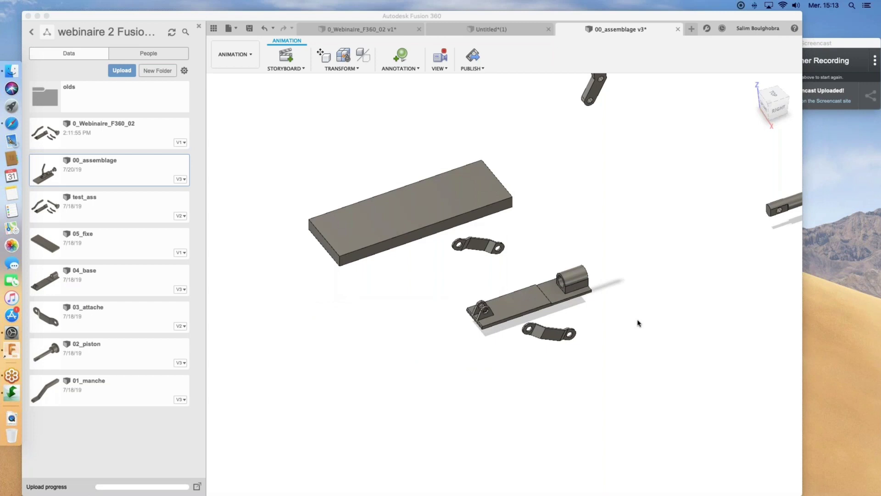
Switch the assembly from Animation back to the Design workspace.
left_click(312, 169)
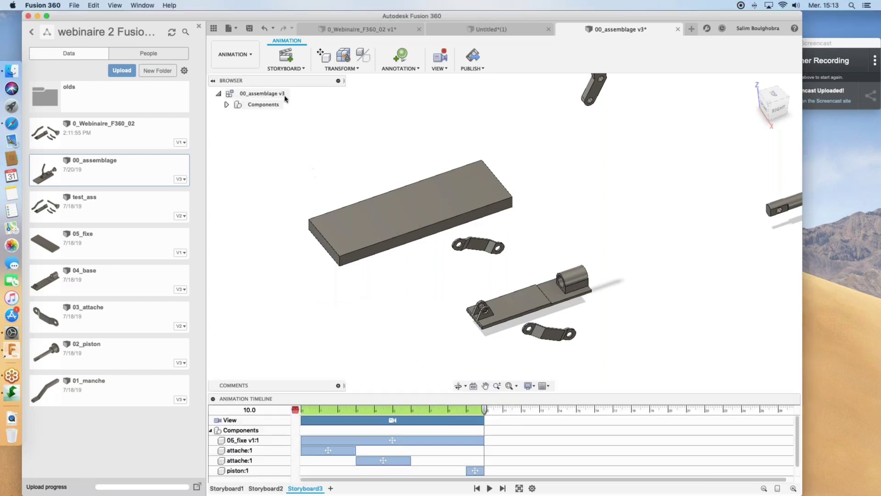
left_click(250, 60)
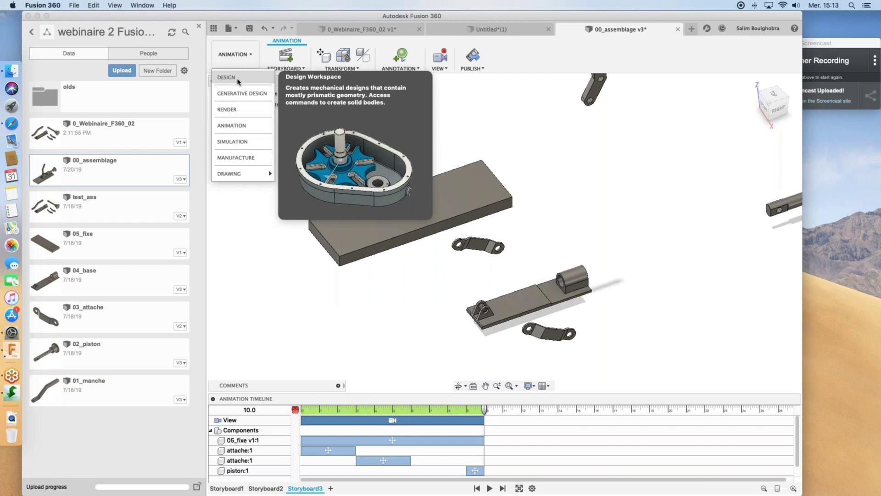
left_click(238, 82)
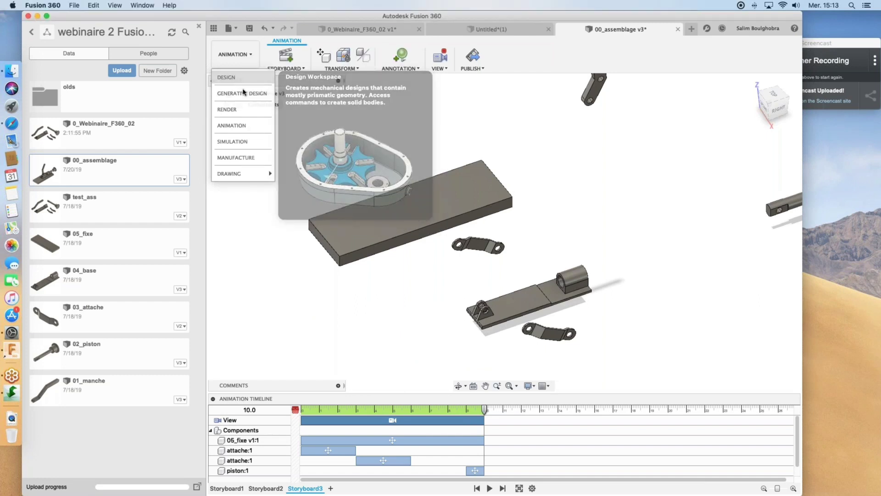
left_click(243, 88)
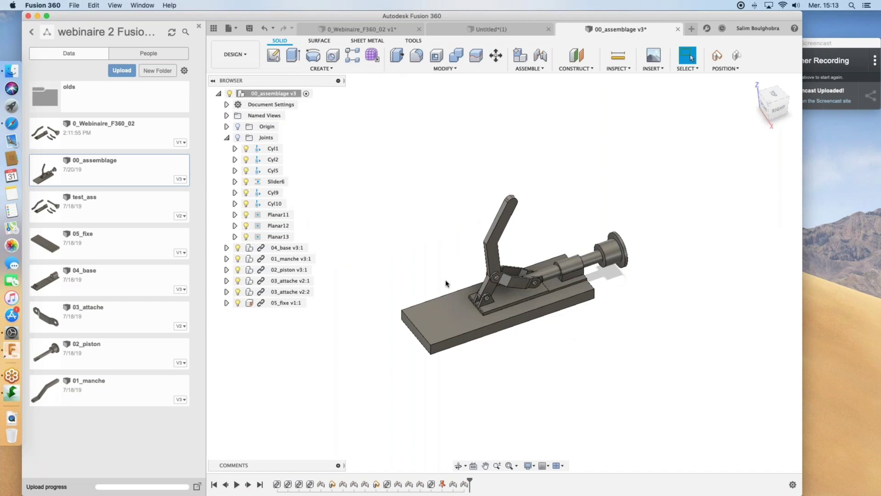
middle_click_drag(446, 283, 514, 295, "shift")
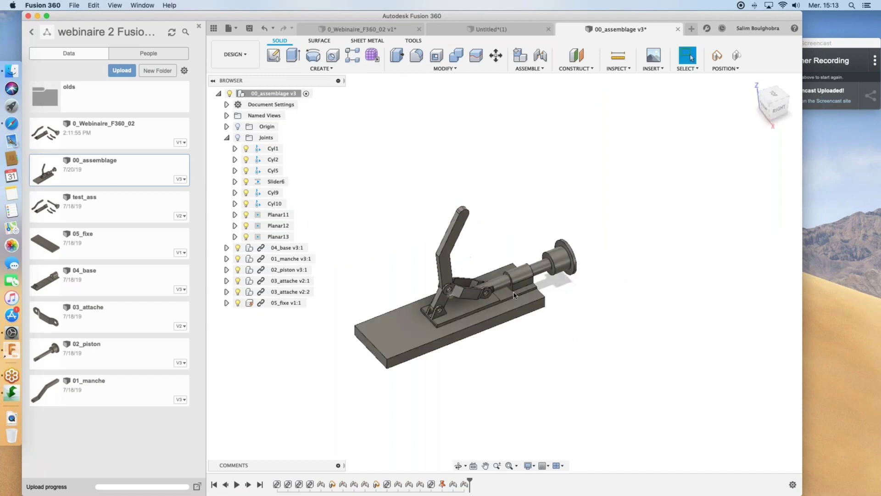
scroll(489, 320, "up", 3)
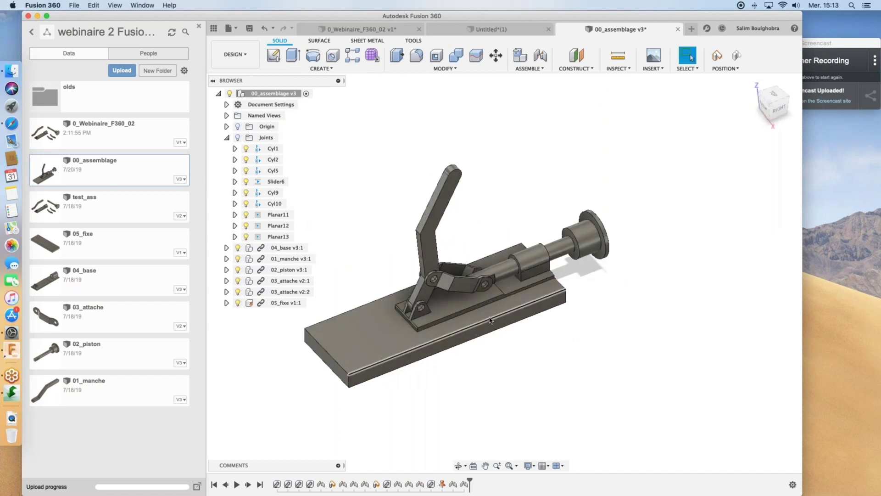
middle_click_drag(489, 319, 489, 359, "shift")
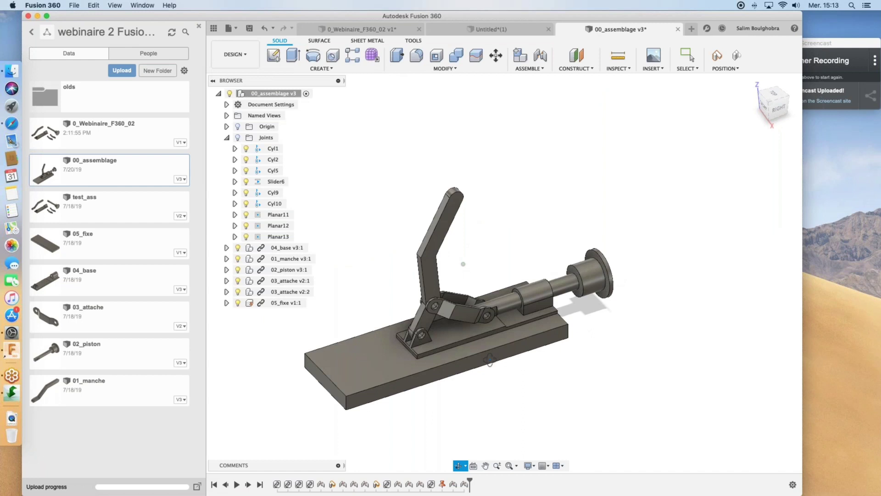
middle_click_drag(489, 360, 558, 360, "shift")
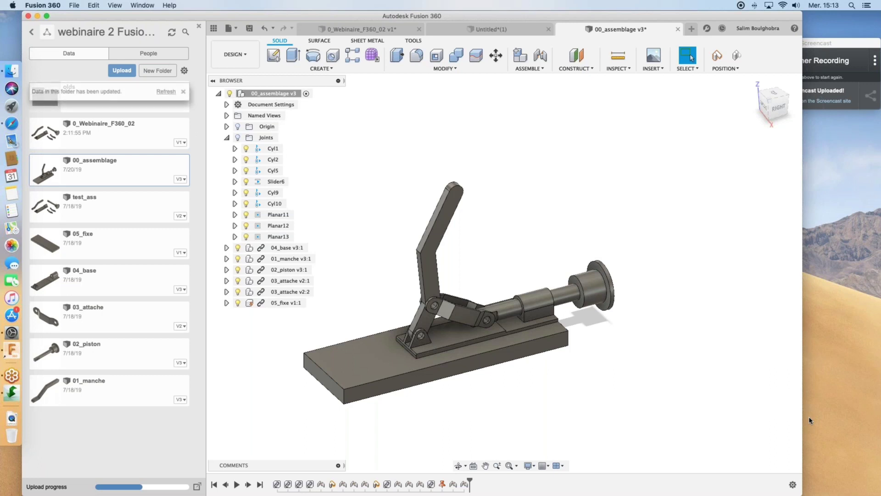
Refresh the project data and try to play the uploaded 00_assemblage v3.mp4 in the web hub.
left_click(166, 92)
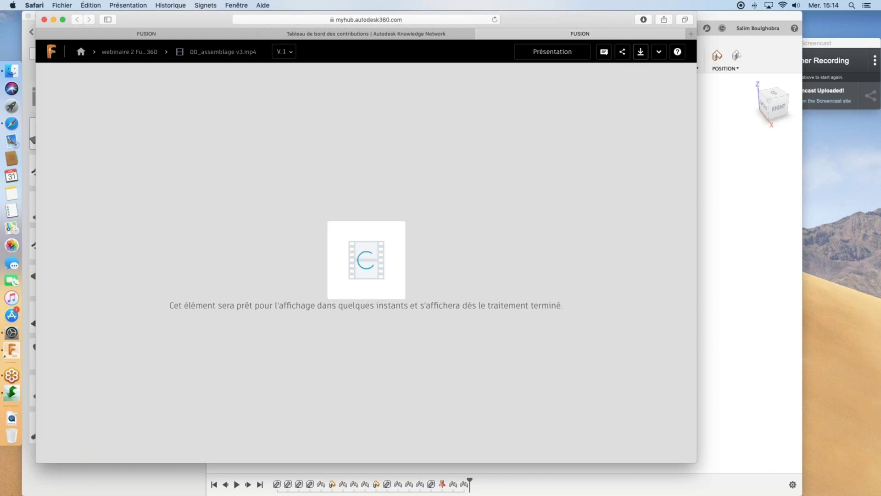
left_click(755, 354)
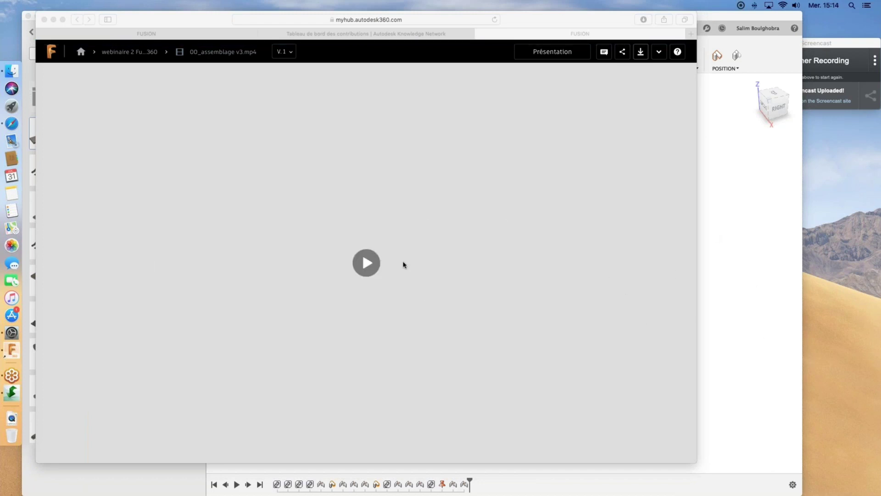
left_click(366, 262)
left_click(366, 262)
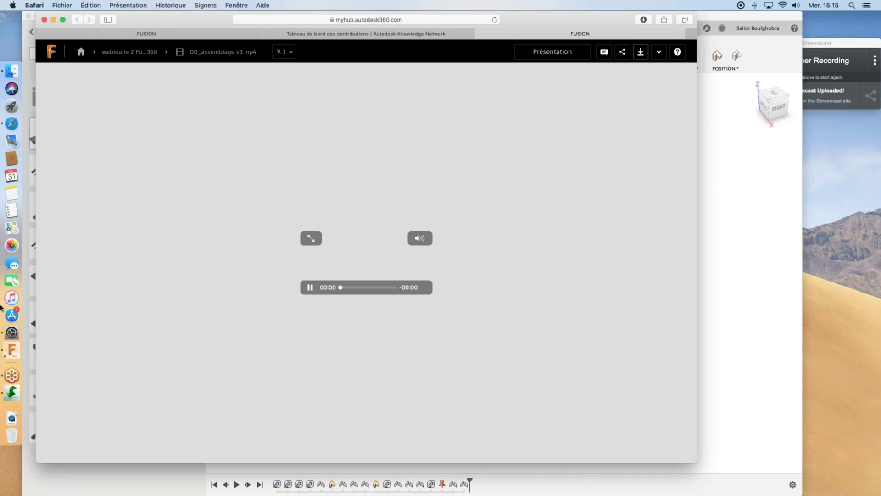
Switch to Finder, open 00_assemblage v3.mp4 from the Téléchargements folder to view it in QuickTime Player, and close the Finder window.
left_click(11, 72)
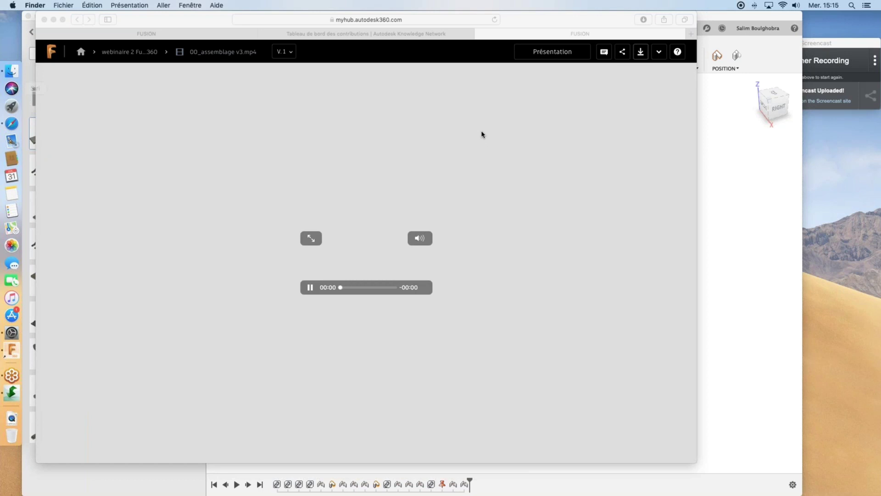
key("super+n")
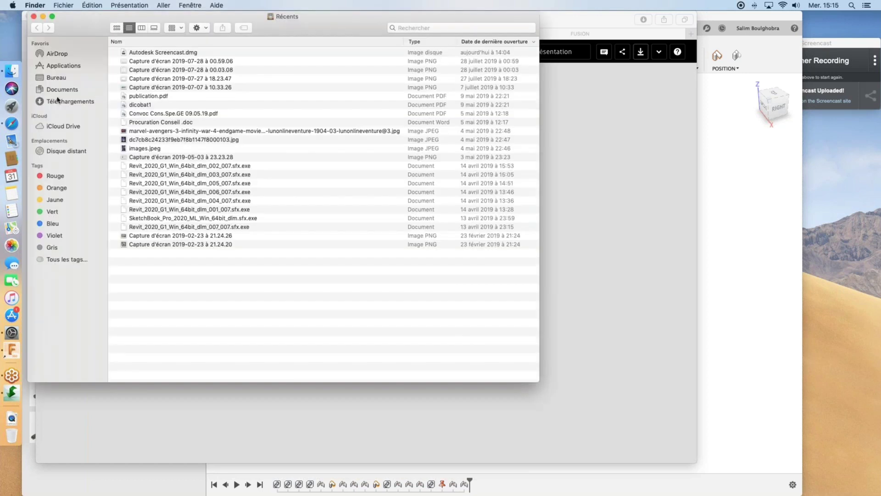
left_click(59, 90)
left_click(62, 102)
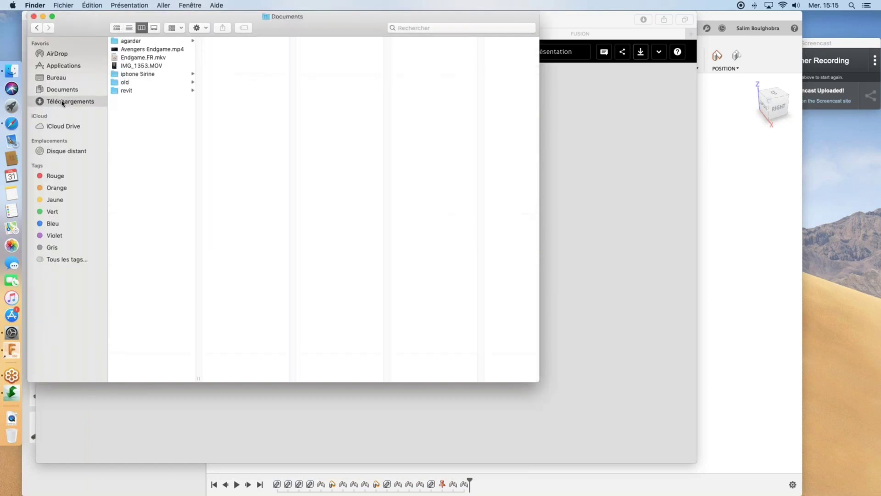
left_click(154, 96)
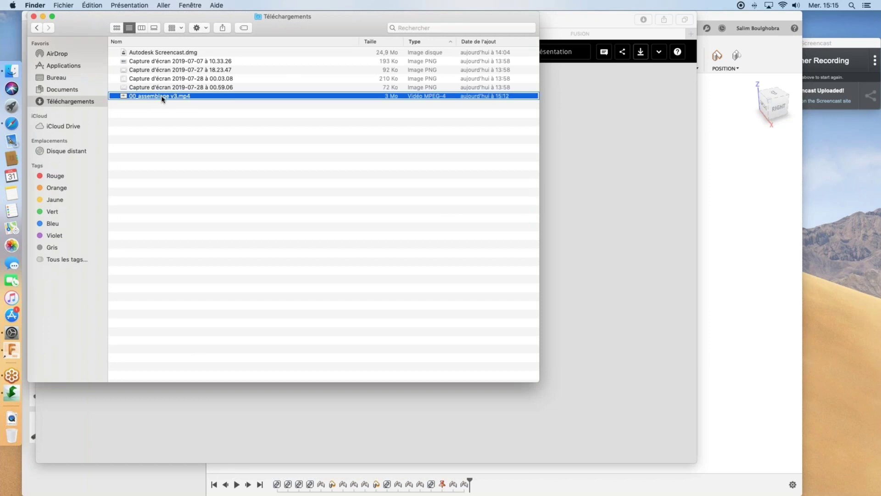
right_click(161, 98)
mouse_move(220, 114)
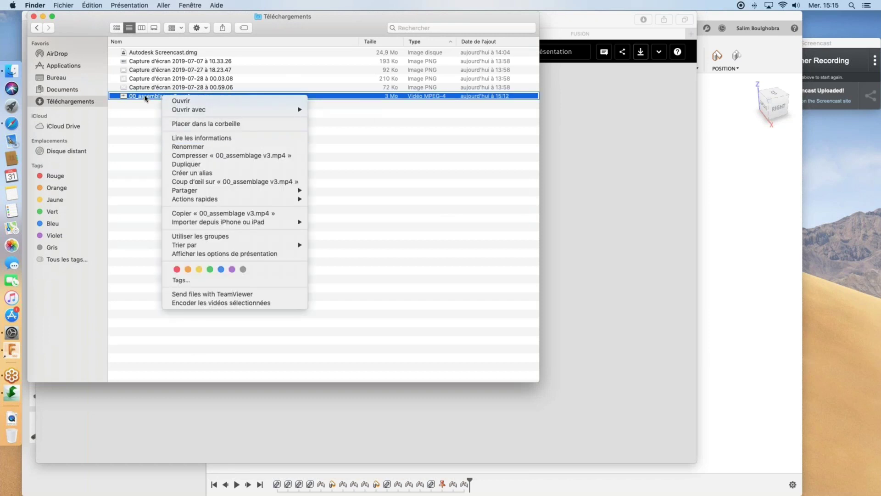
left_click(145, 98)
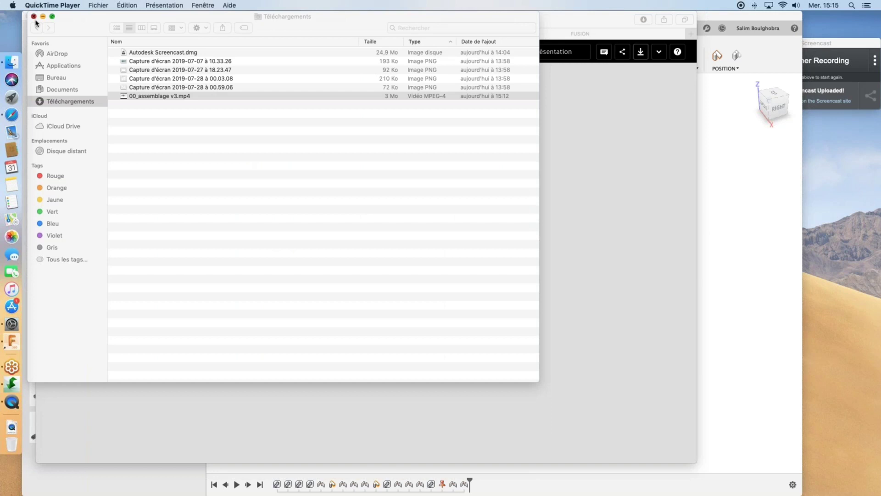
left_click(34, 18)
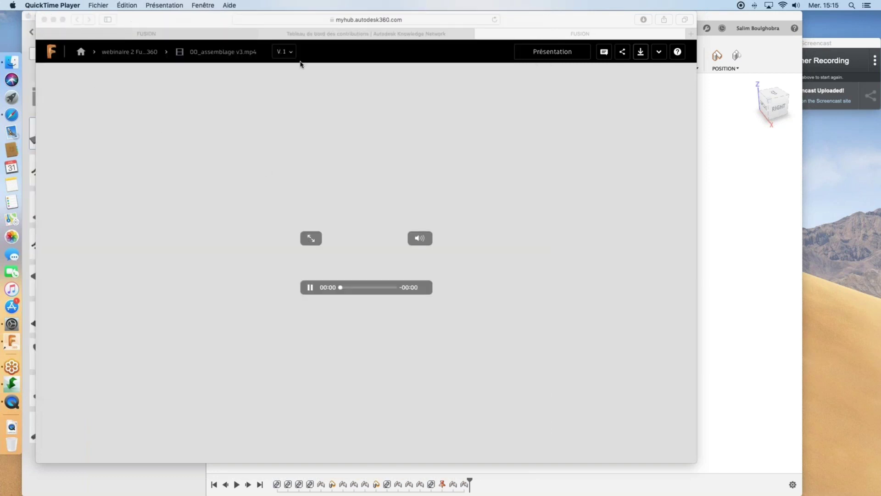
Close the web hub video tab in Safari, then minimize the browser after looking through the private Screencast videos list.
left_click(500, 37)
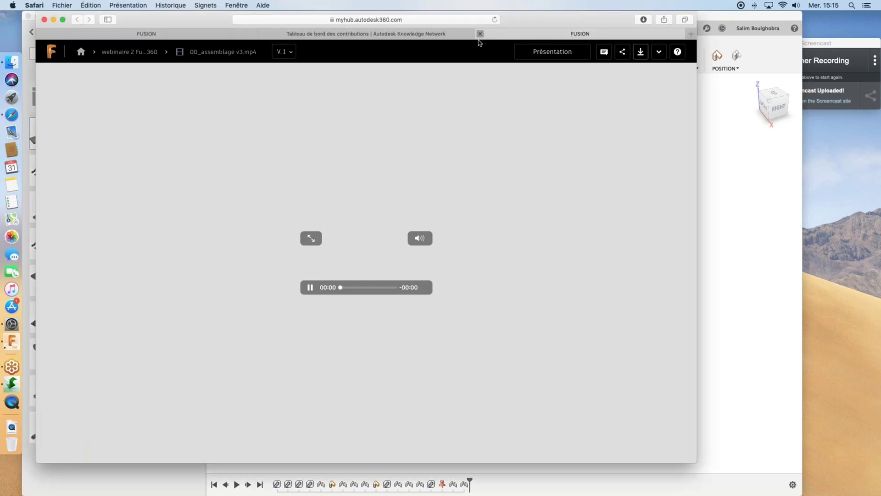
left_click(480, 34)
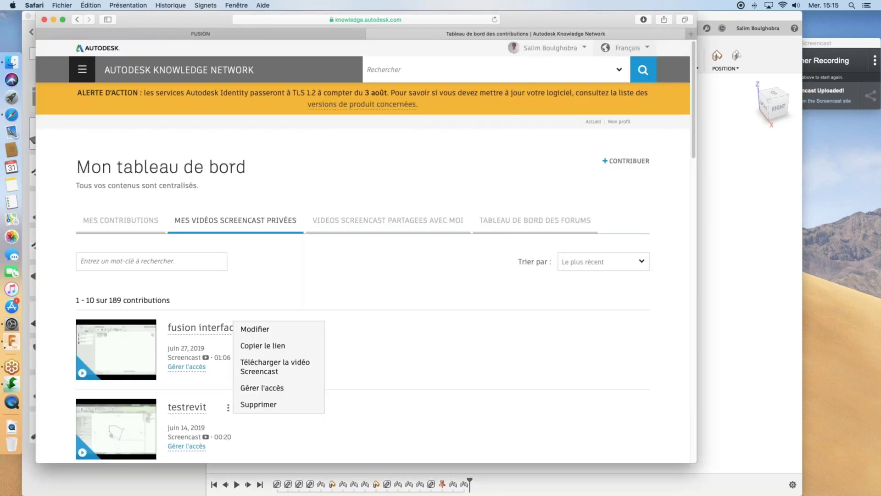
scroll(371, 271, "down", 1)
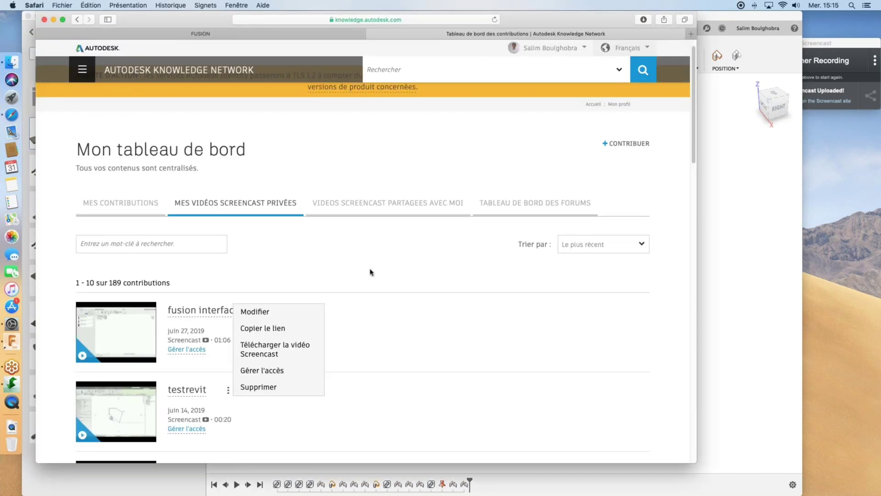
scroll(371, 252, "down", 5)
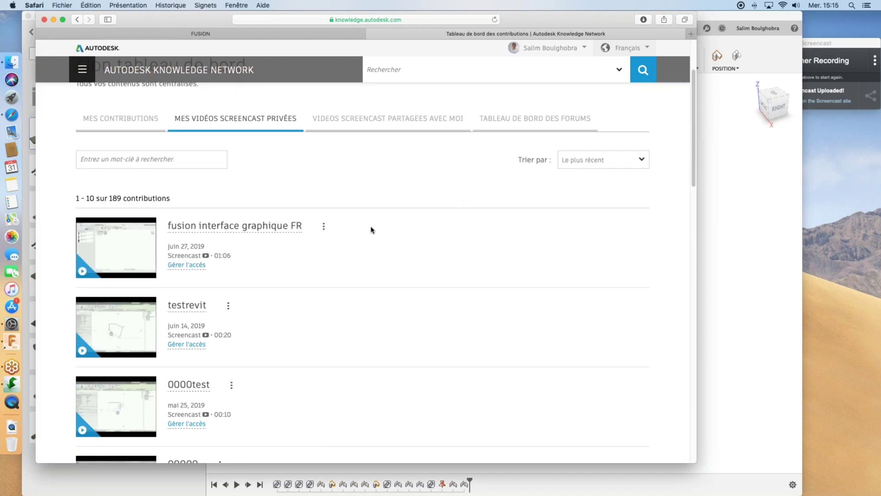
scroll(371, 229, "up", 6)
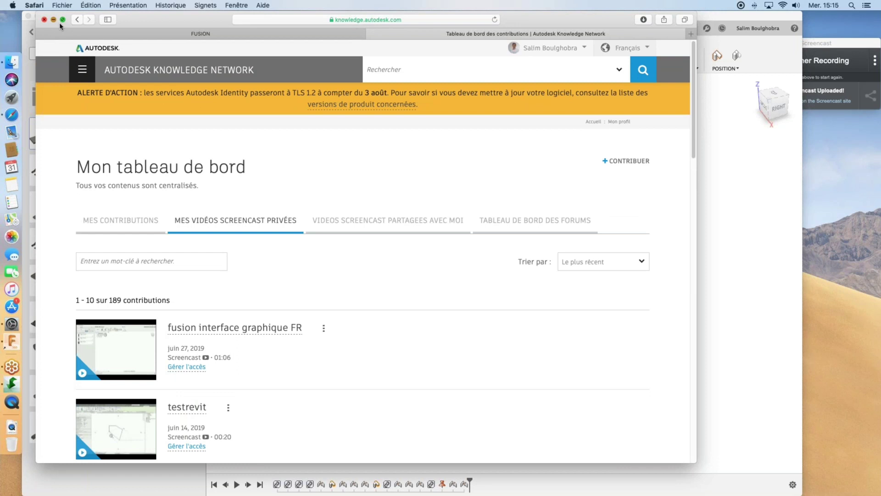
left_click(54, 20)
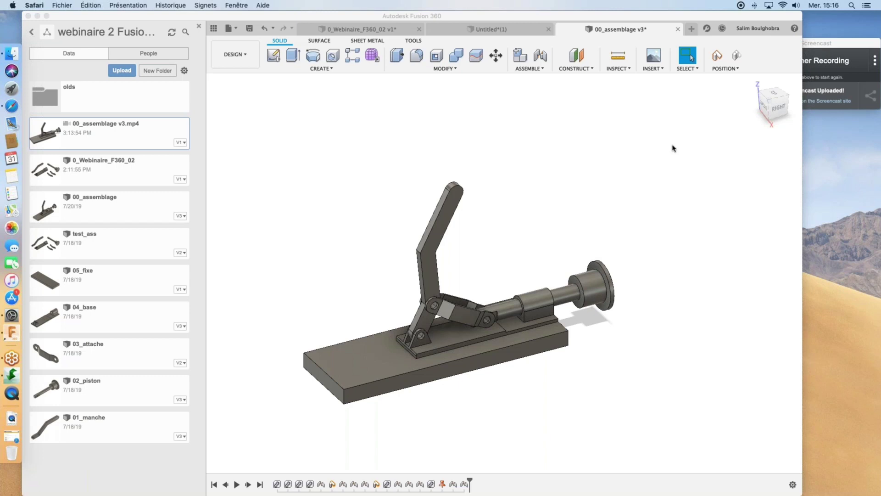
Switch to Screencast, open the setup for another recording, and review the capture source options, keeping Fusion 360 as the source.
left_click(16, 376)
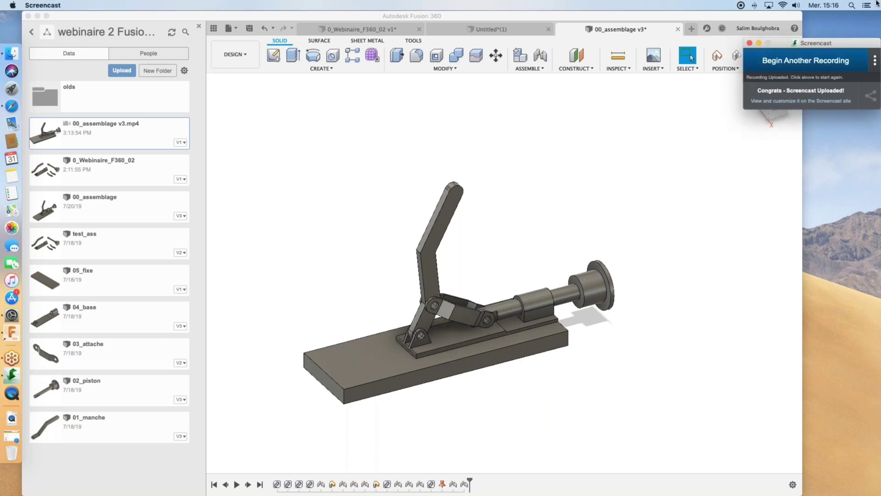
left_click(520, 58)
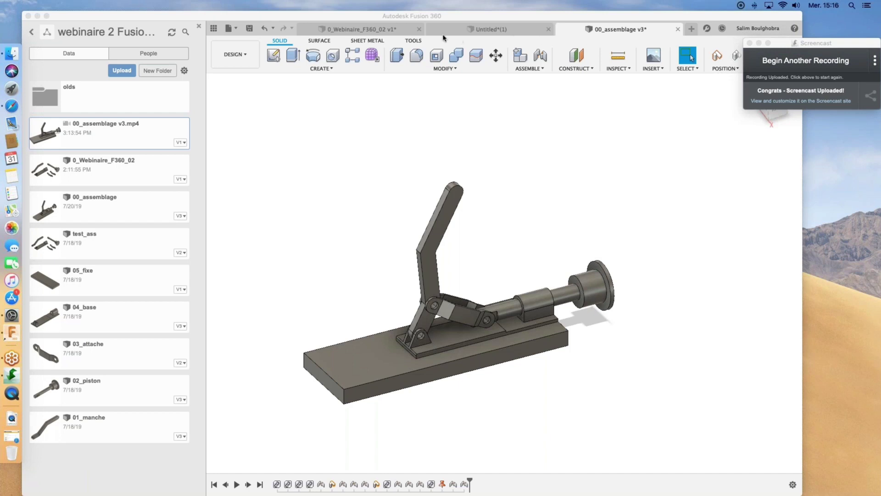
left_click_drag(804, 45, 574, 18)
left_click(573, 34)
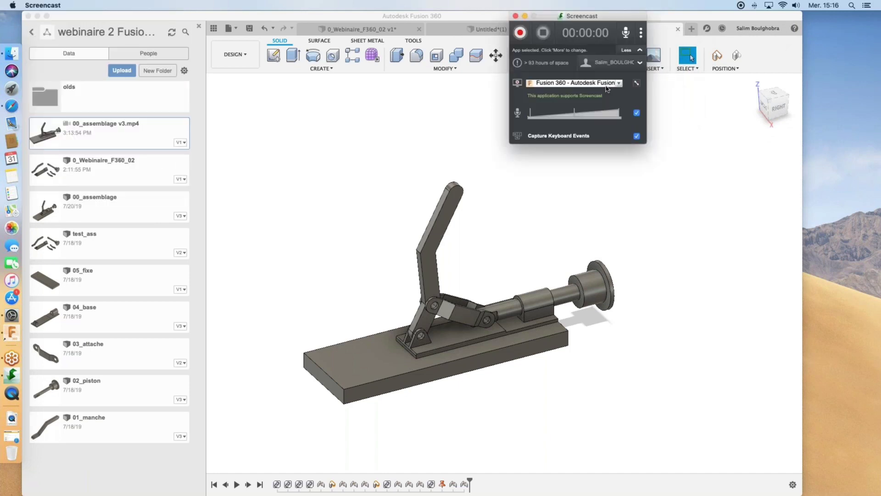
left_click(607, 87)
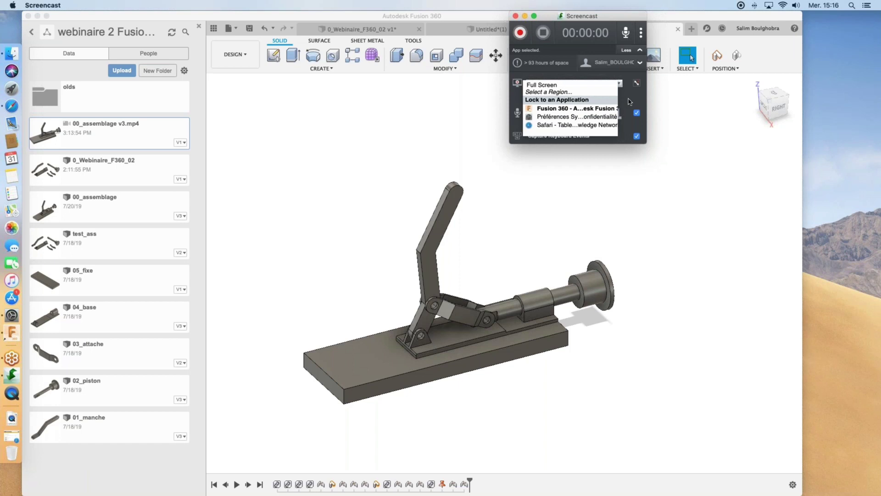
left_click(628, 101)
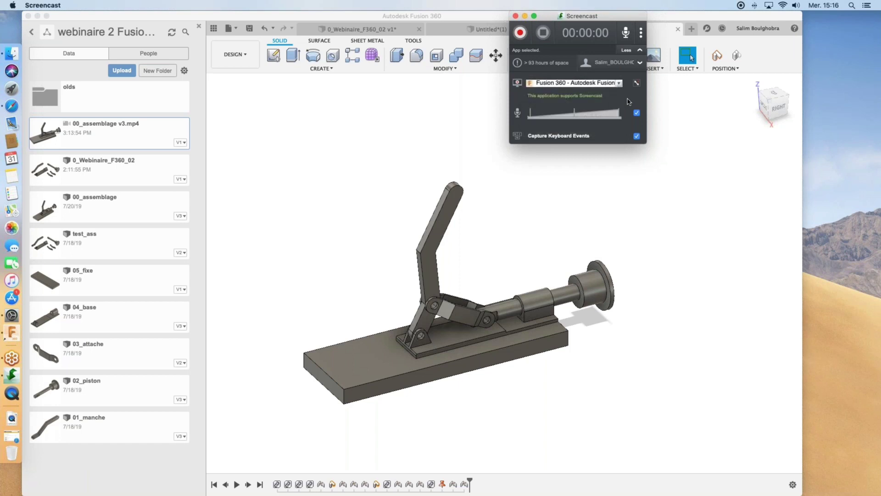
left_click(435, 17)
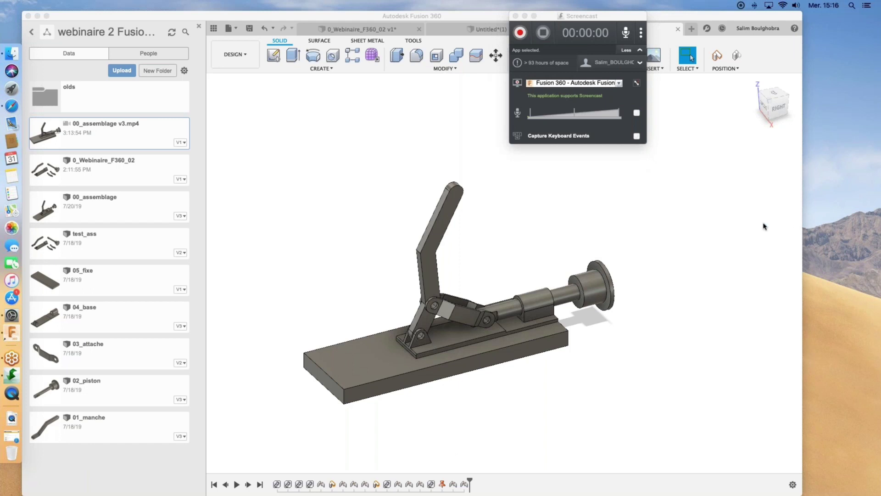